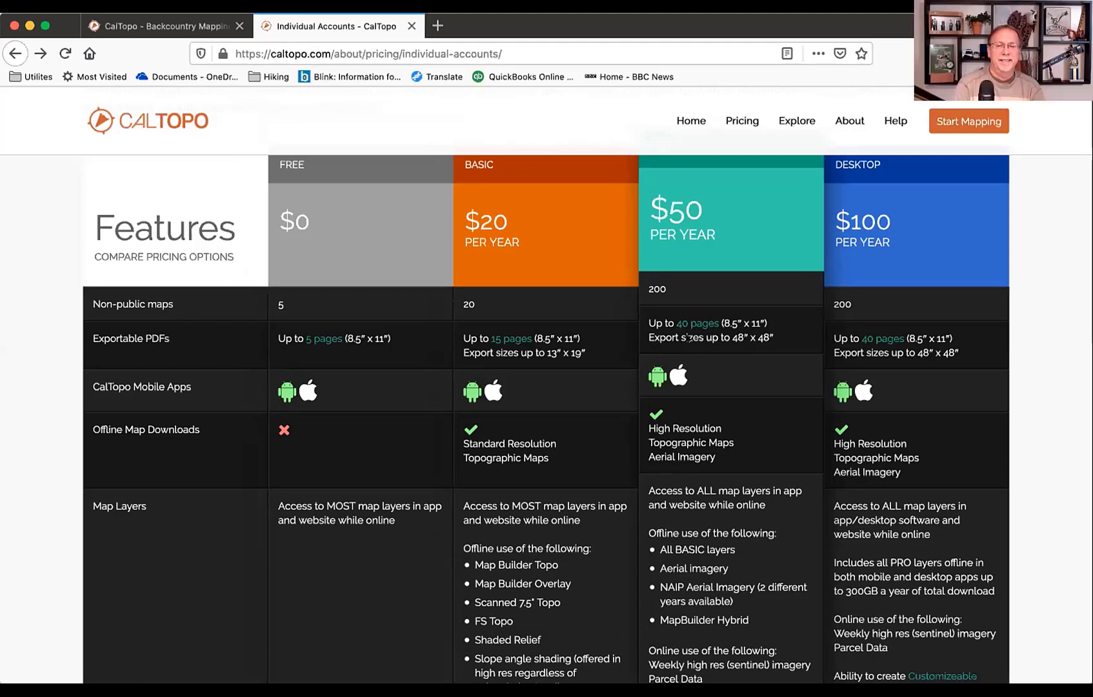
Review the feature comparison of the Free, Basic, Pro and Desktop plans, down to the desktop app row.
scroll(333, 228, up, 1)
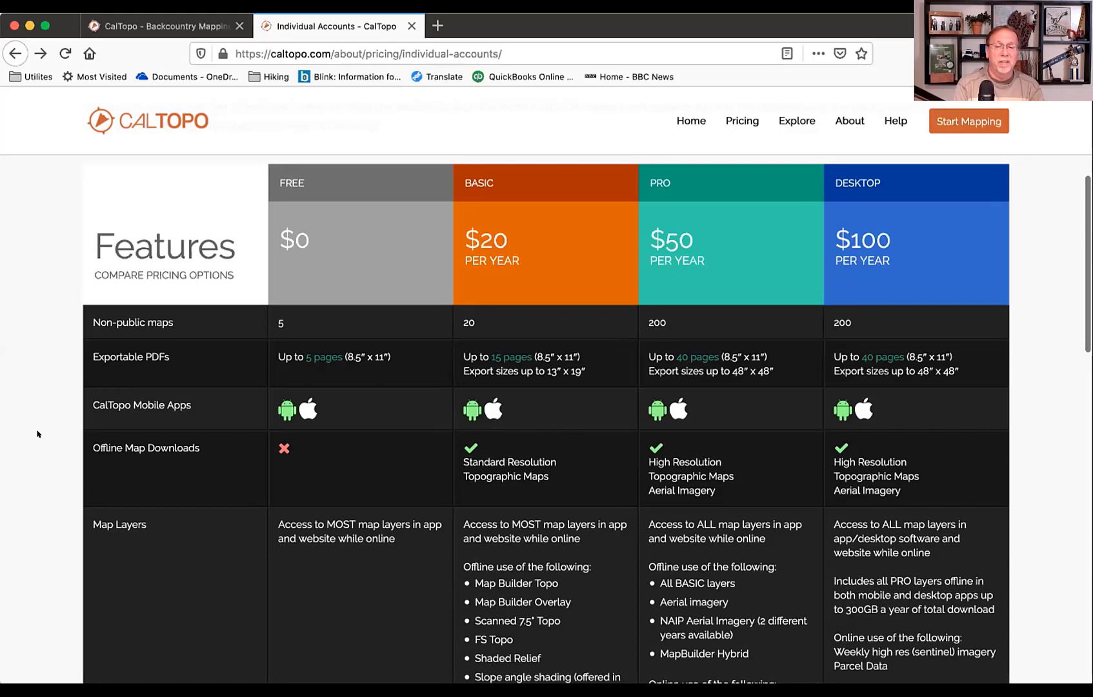
scroll(38, 434, down, 5)
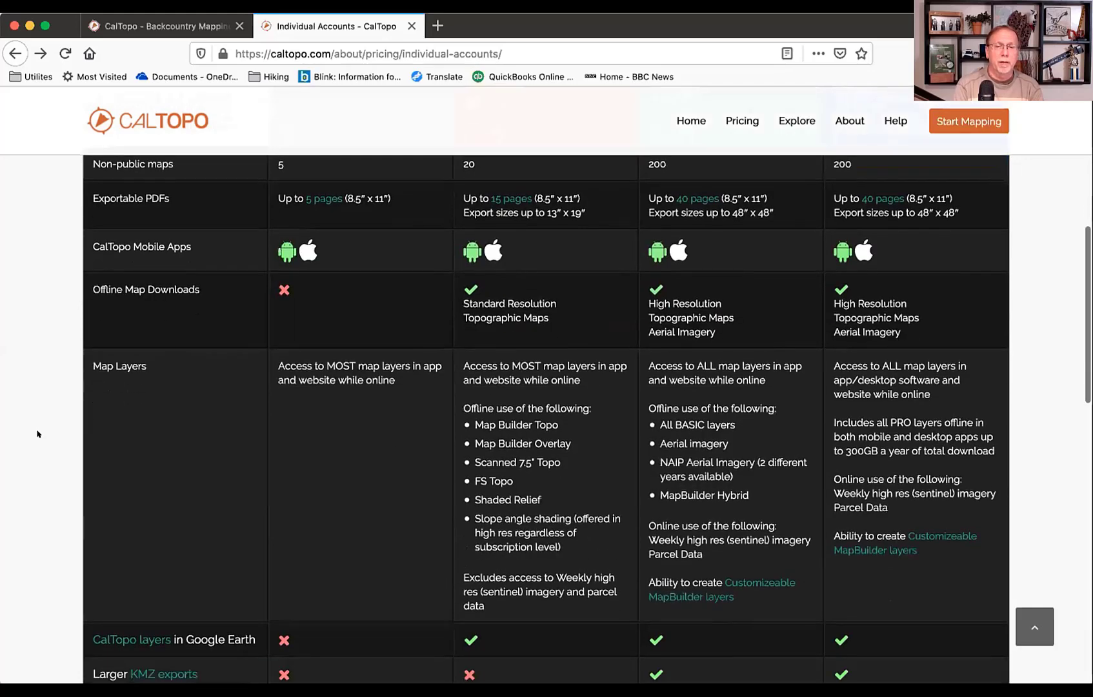
scroll(37, 433, down, 5)
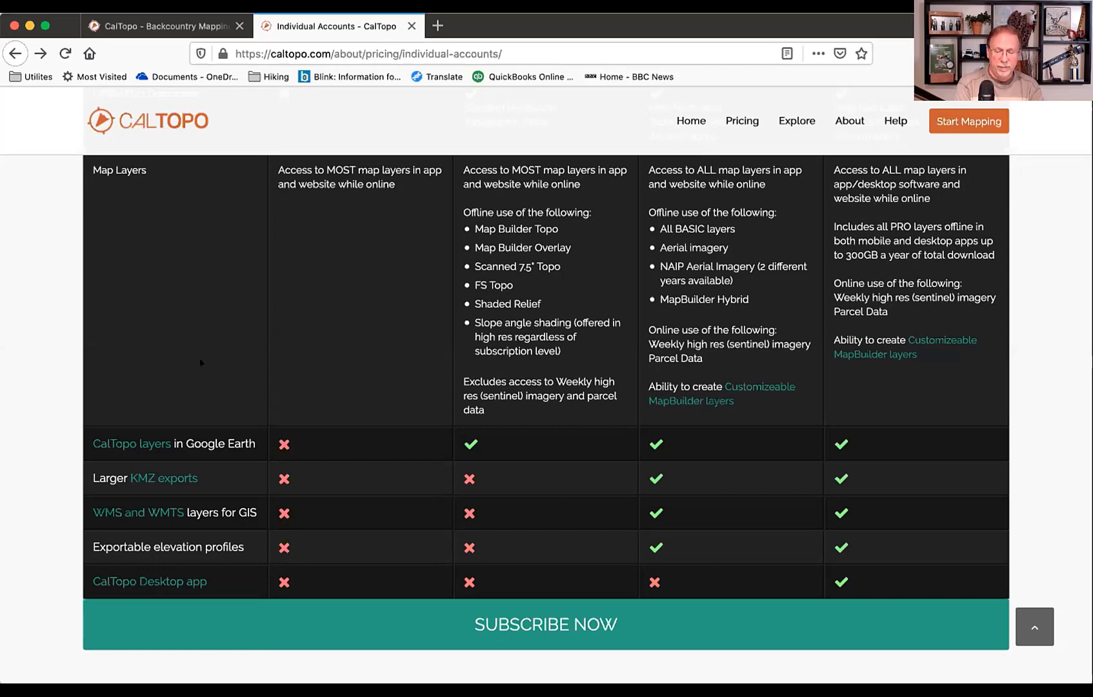
scroll(201, 362, down, 1)
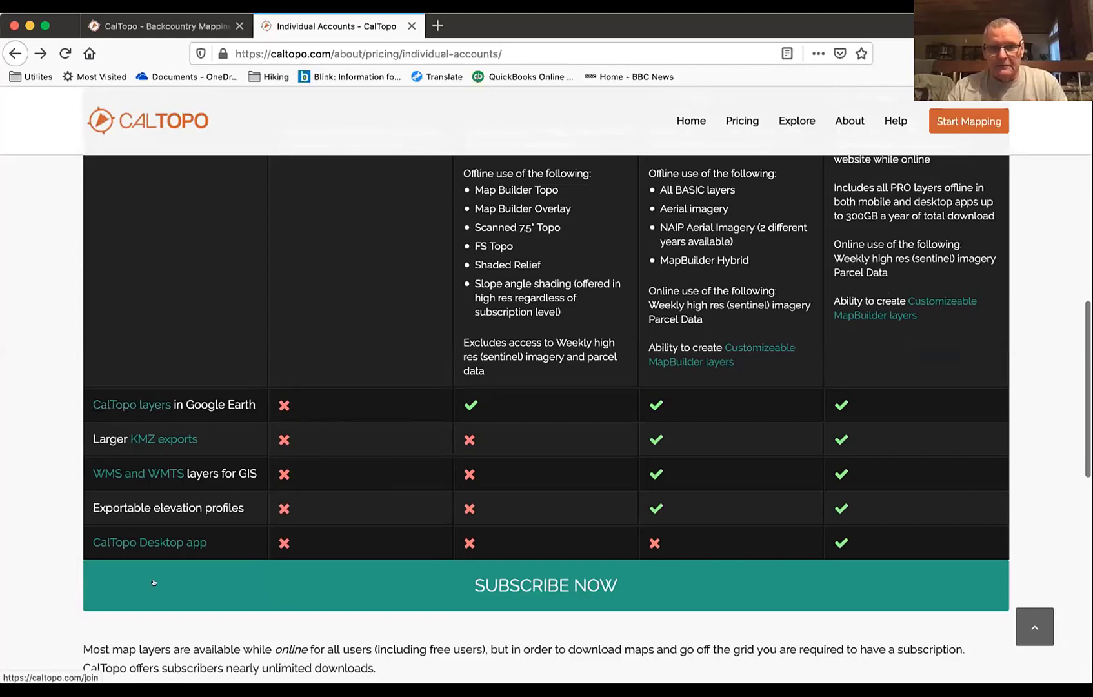
Switch to the open CalTopo topographic map and bring the area around the town of Pine Valley into view.
click(176, 29)
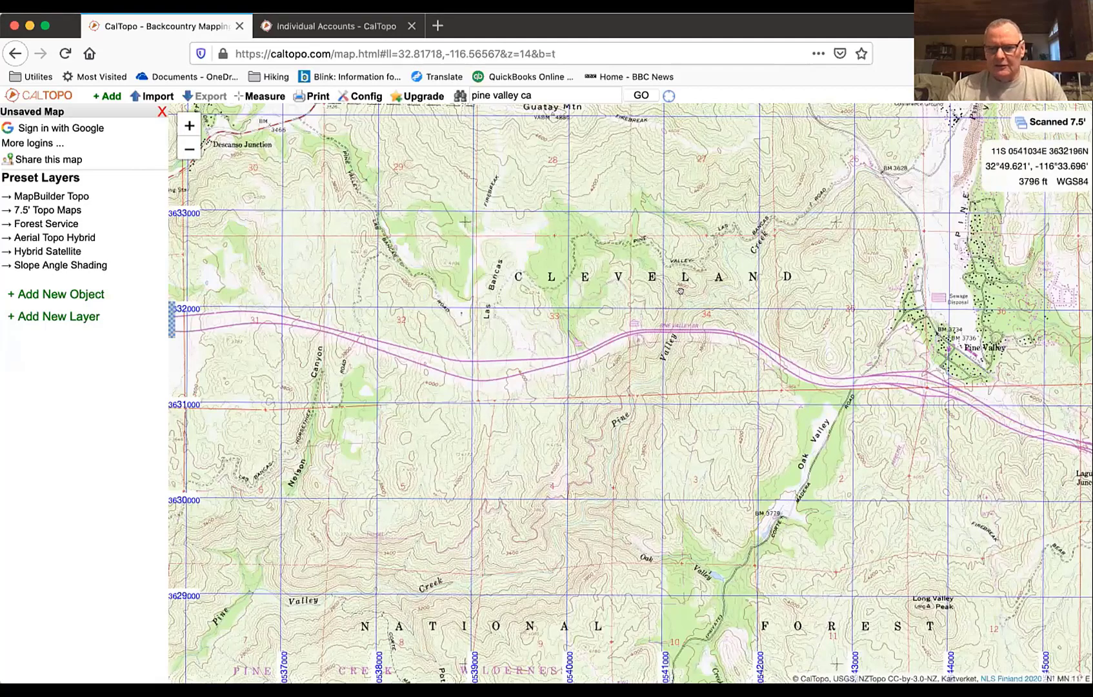
drag(608, 280, 415, 280)
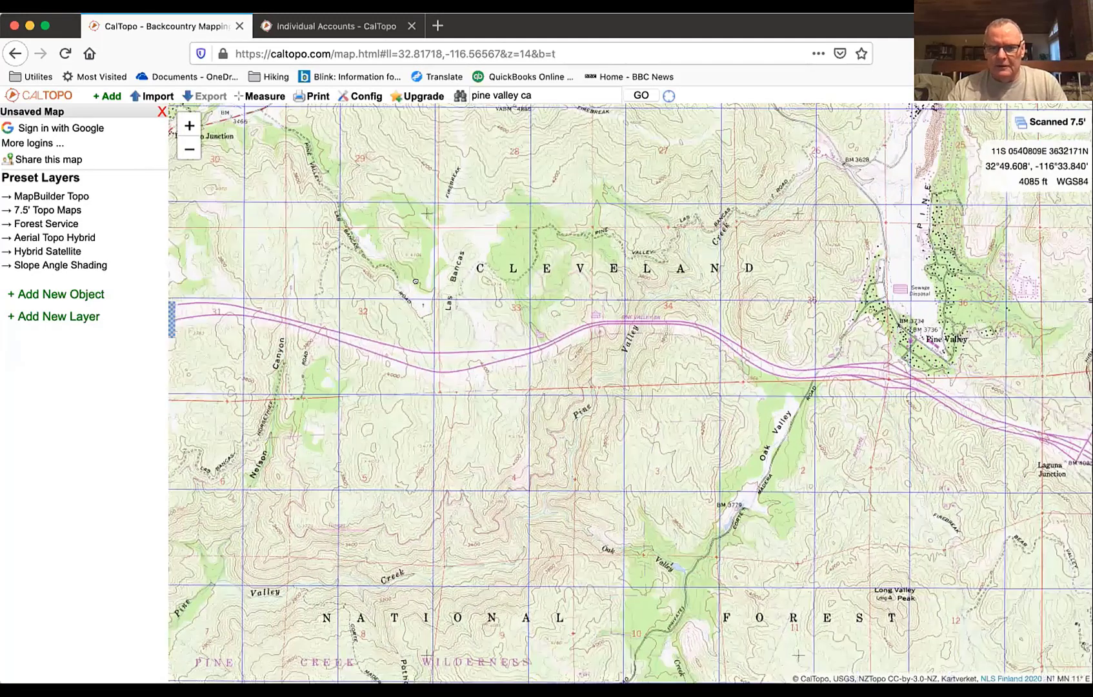
drag(719, 265, 687, 267)
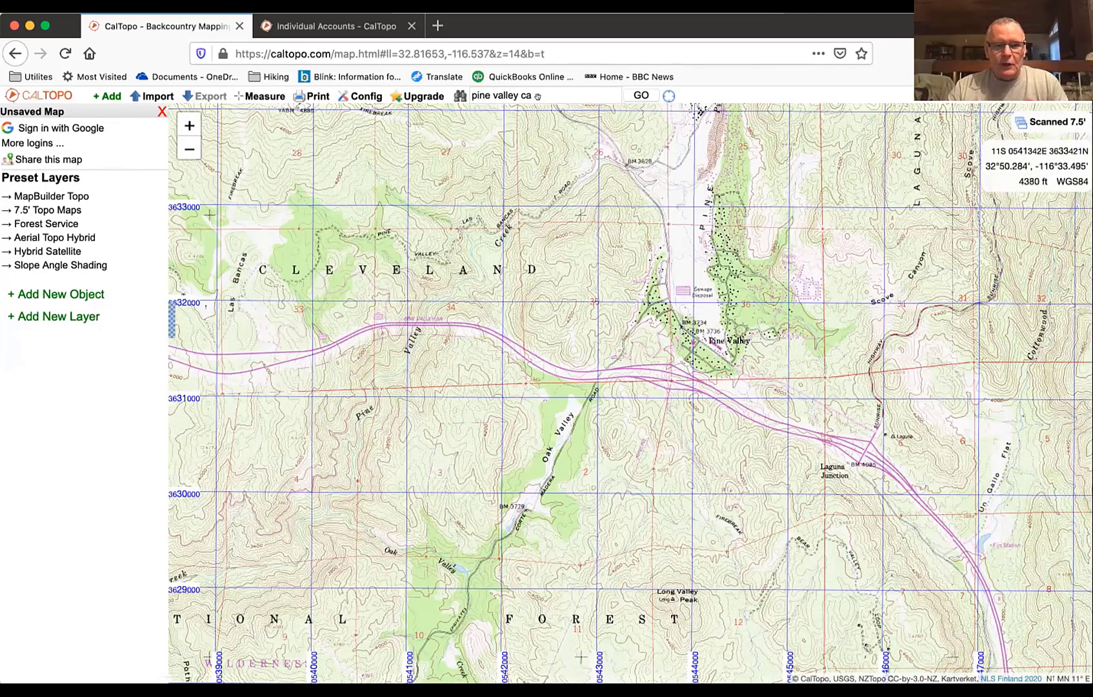
Shorten the location search to "pine valley", leaving out the state, and run it.
drag(545, 94, 456, 92)
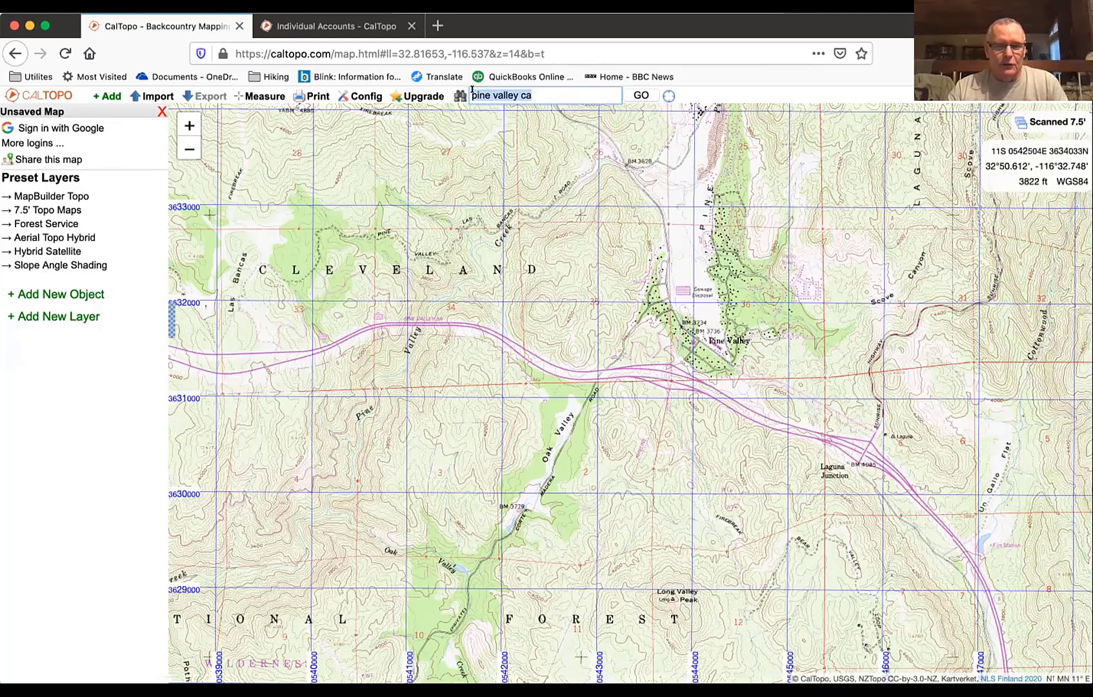
click(541, 92)
key(BackSpace)
key(BackSpace)
key(BackSpace)
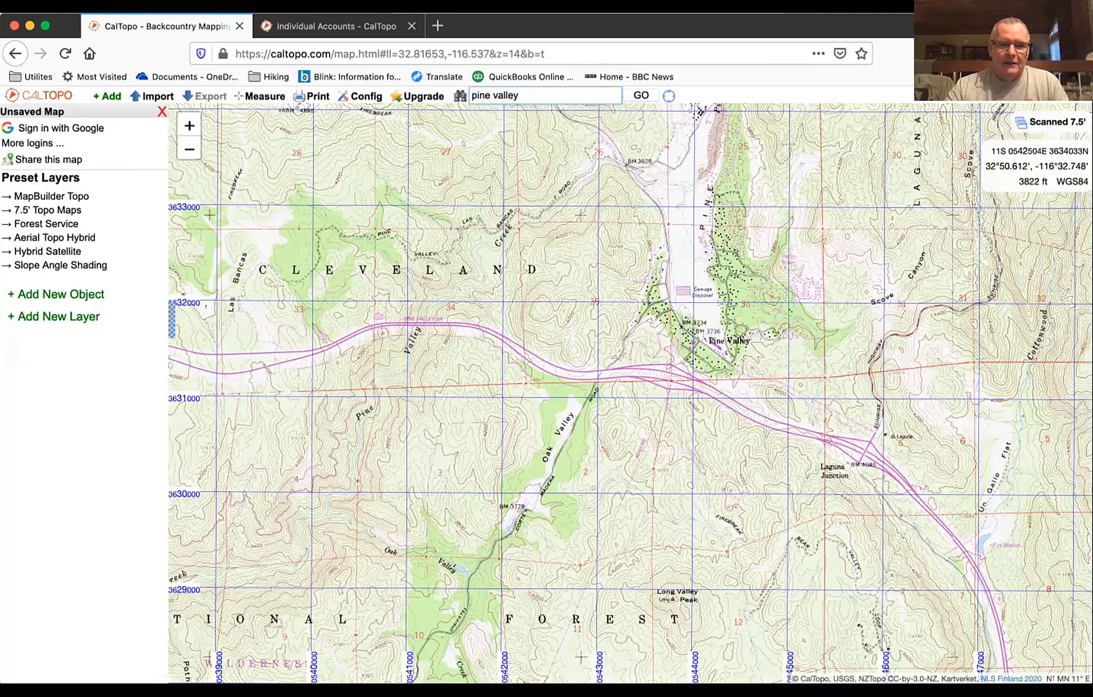
key(Return)
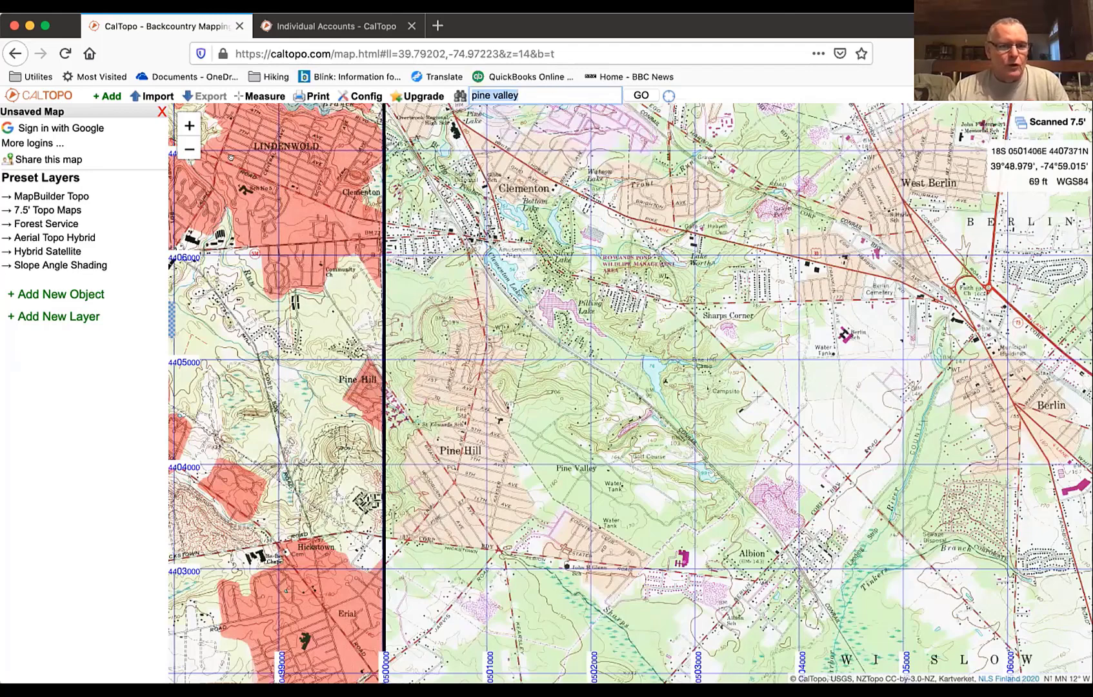
Add the state to the location search so it reads "pine valley. ca" and run it.
click(518, 95)
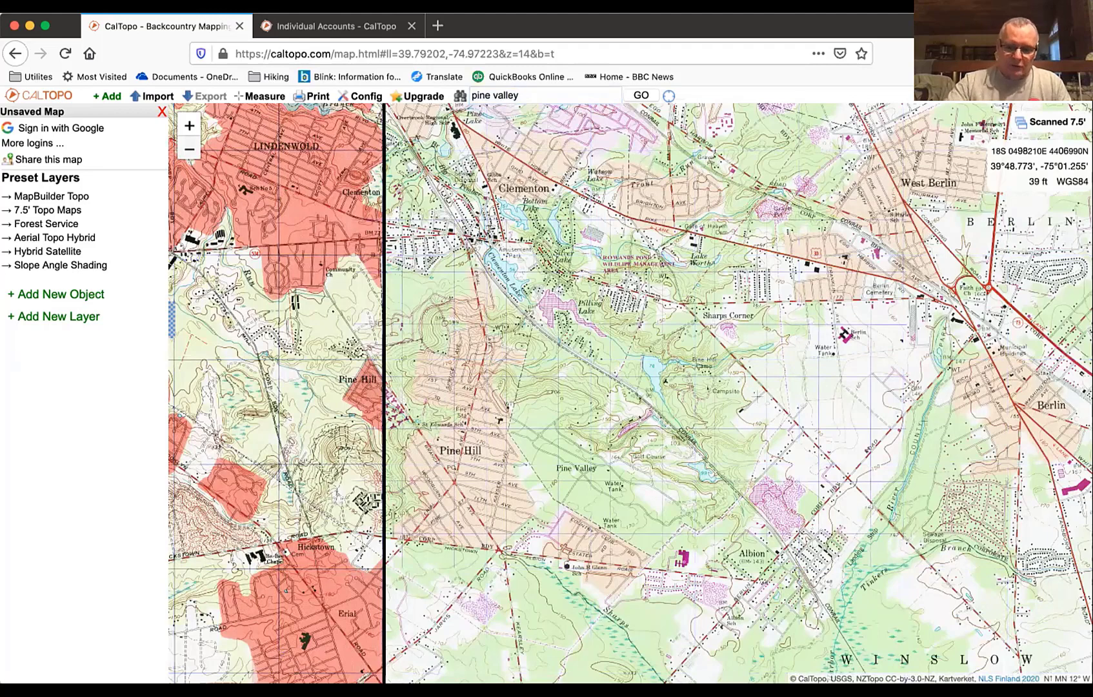
click(189, 149)
text(, ca)
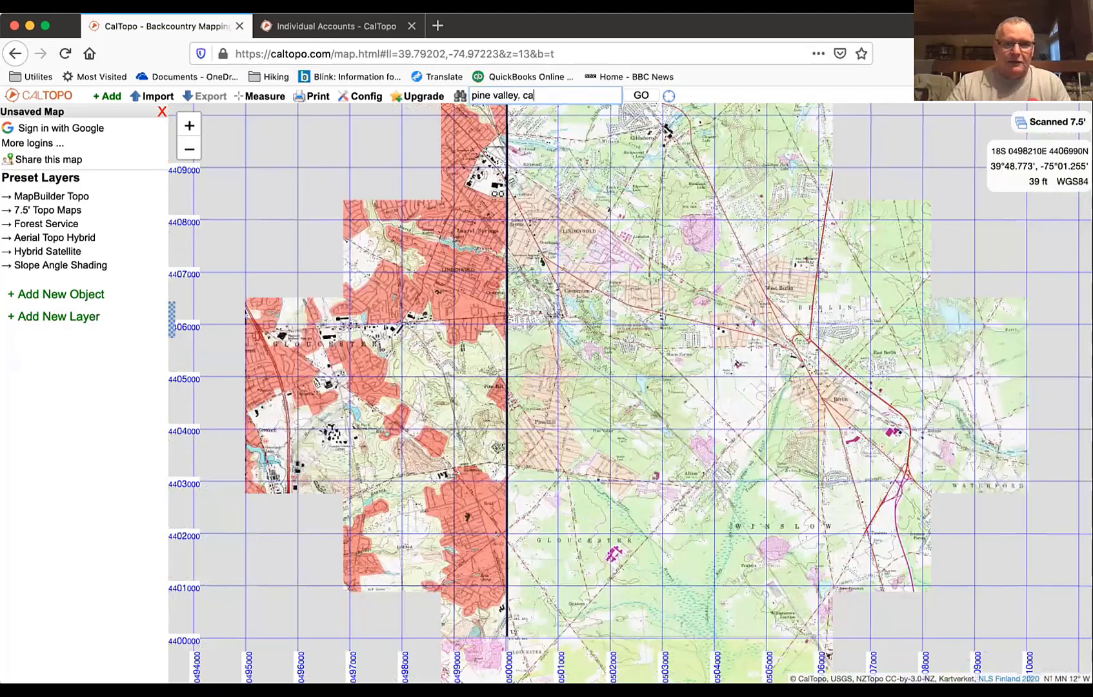
key(Return)
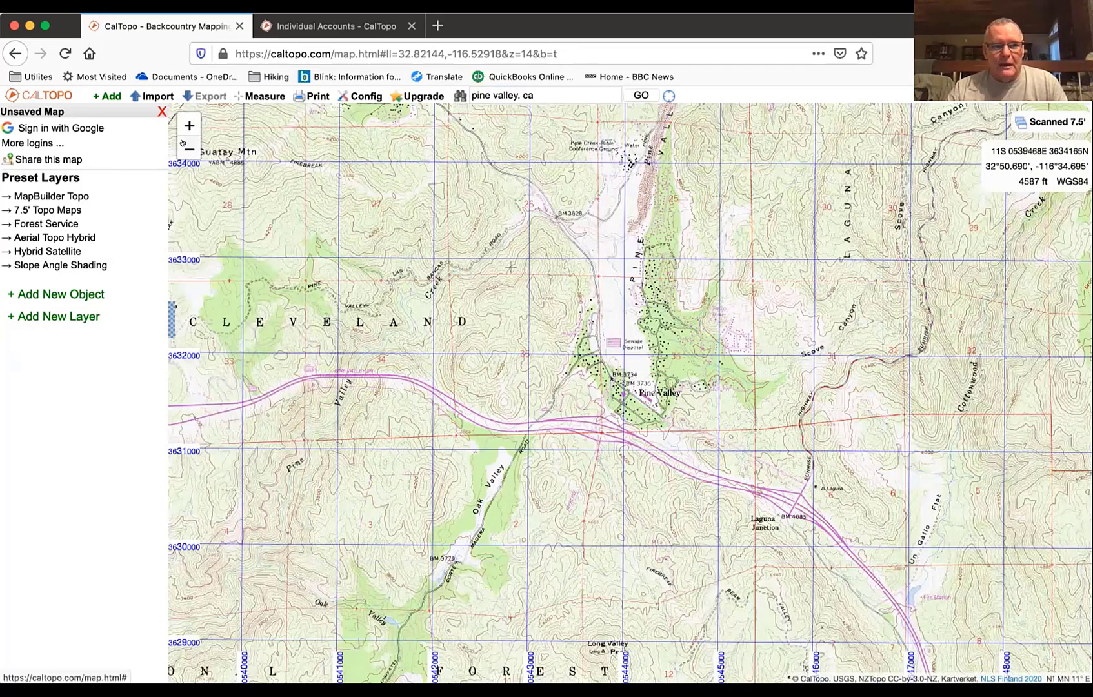
Follow the highway southeast from Pine Valley and examine the topographic detail around Manzanita and its interchange.
click(183, 143)
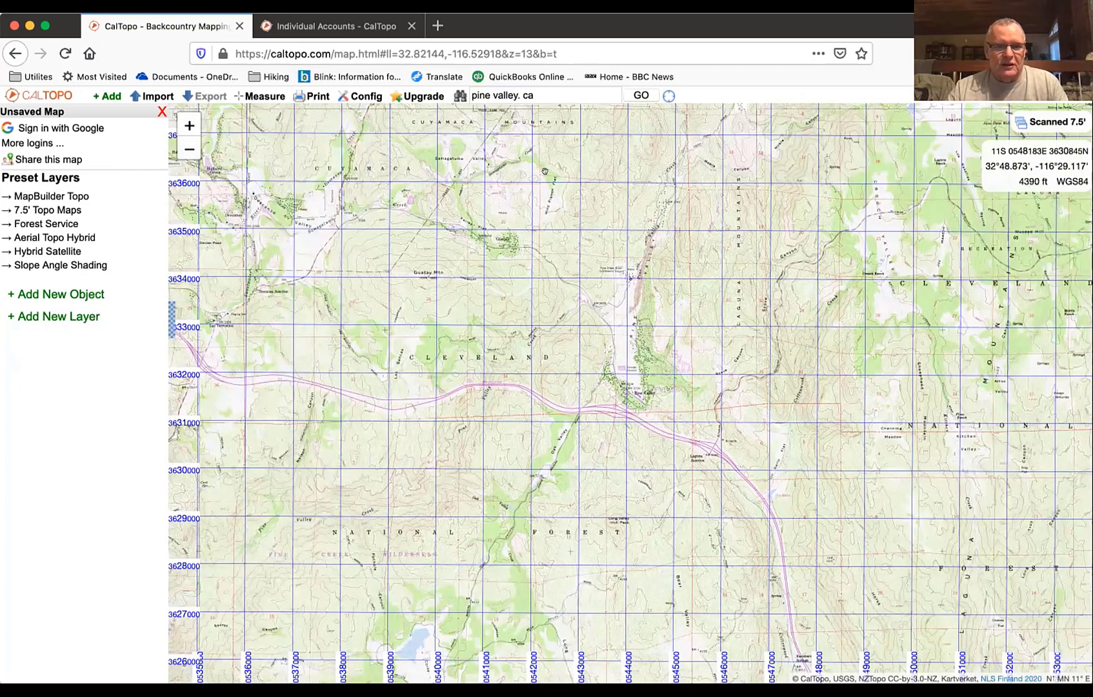
key(Down)
key(Down)
key(Down)
key(Down)
key(Down)
key(Right)
key(Right)
key(Right)
key(Right)
key(Right)
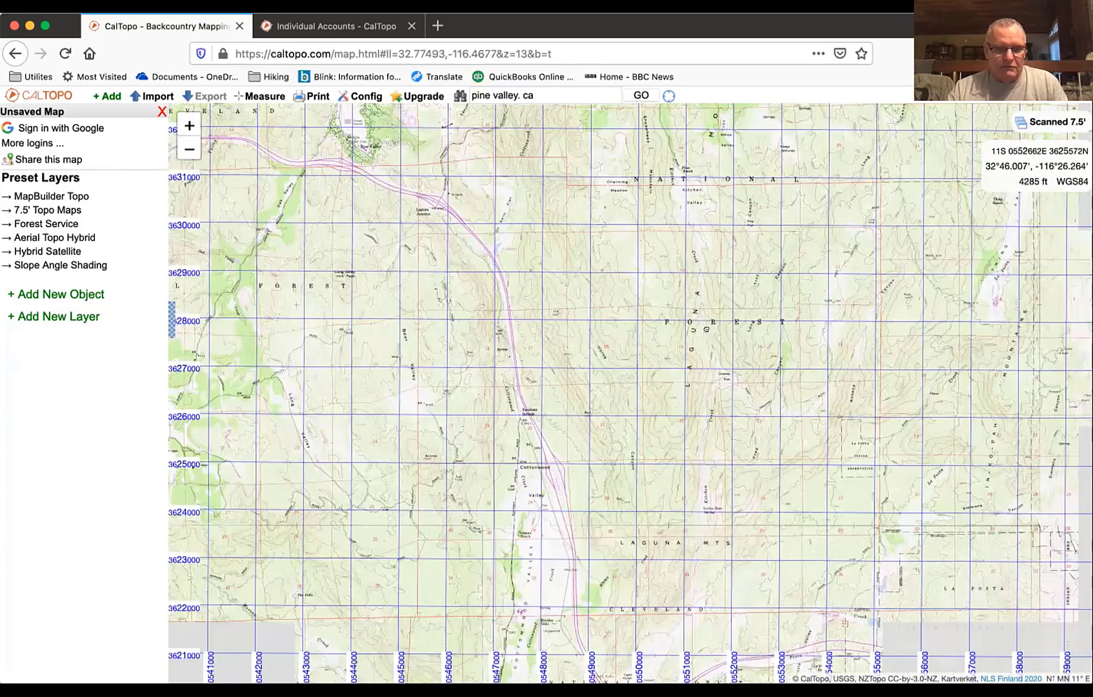
key(Down)
key(Right)
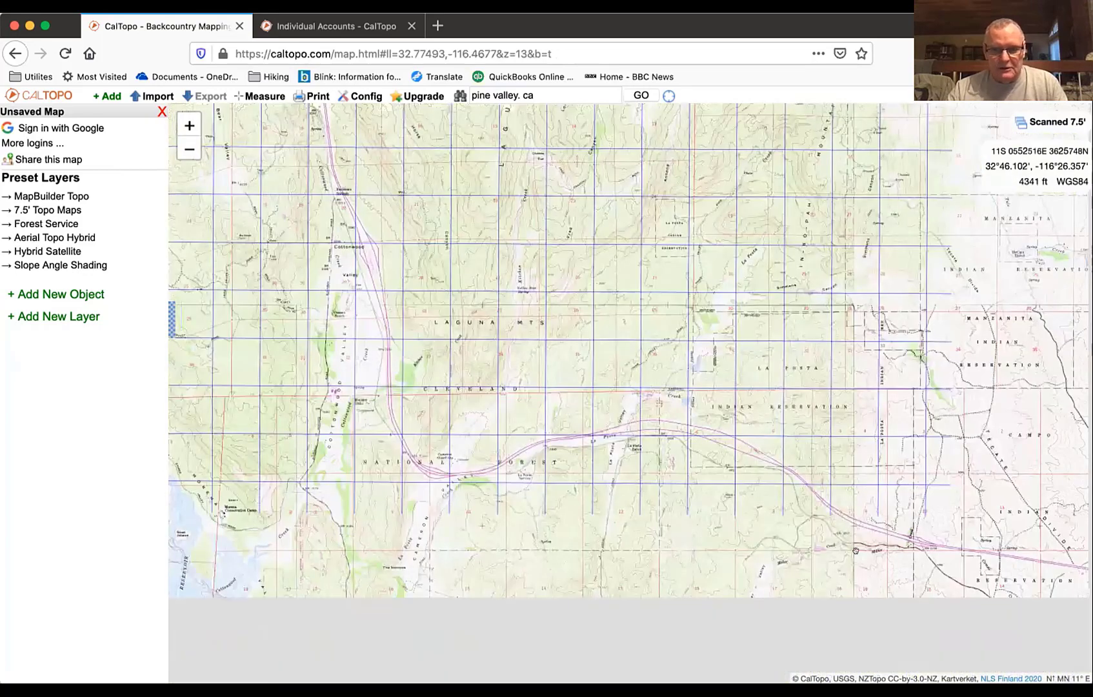
drag(855, 551, 472, 343)
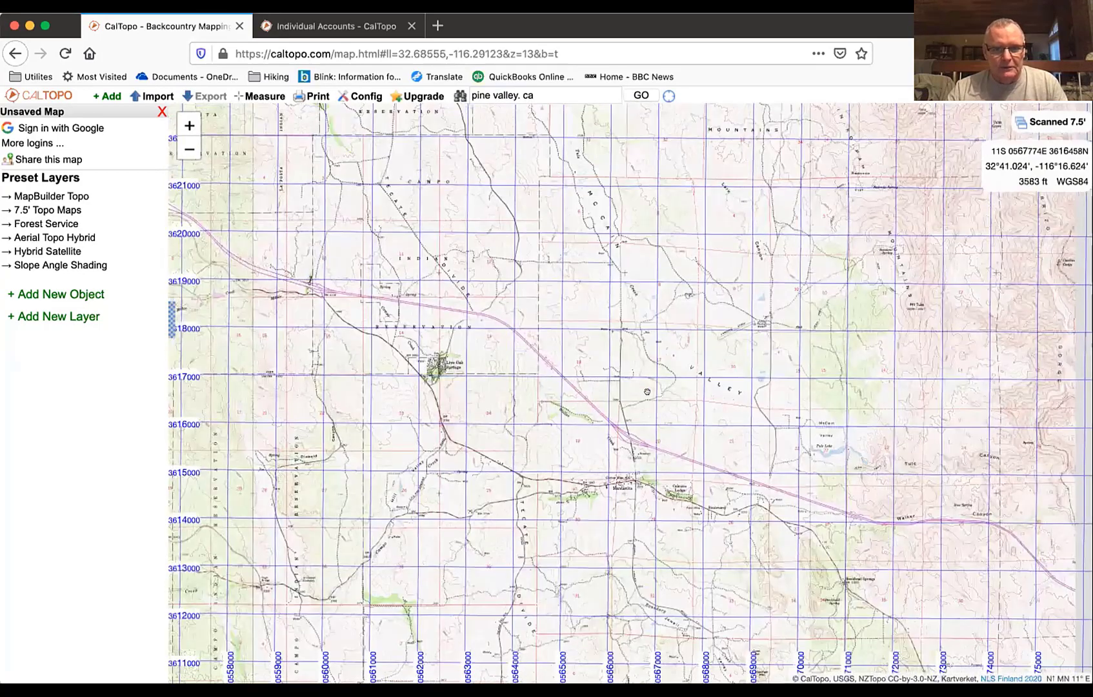
scroll(648, 392, up, 2)
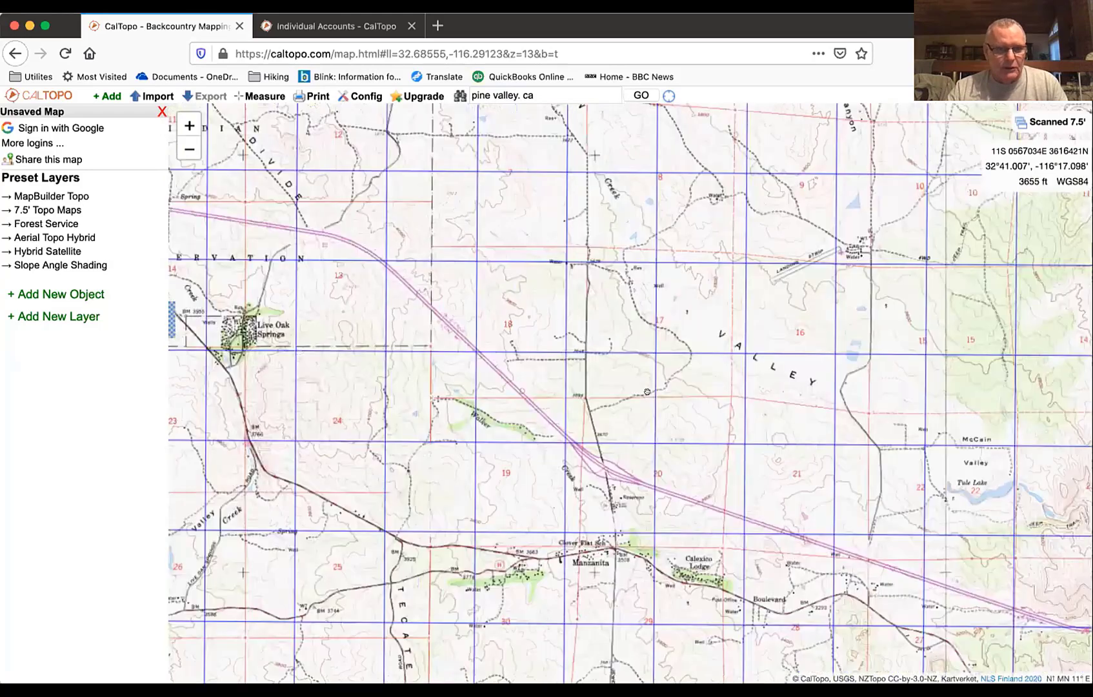
scroll(647, 392, up, 2)
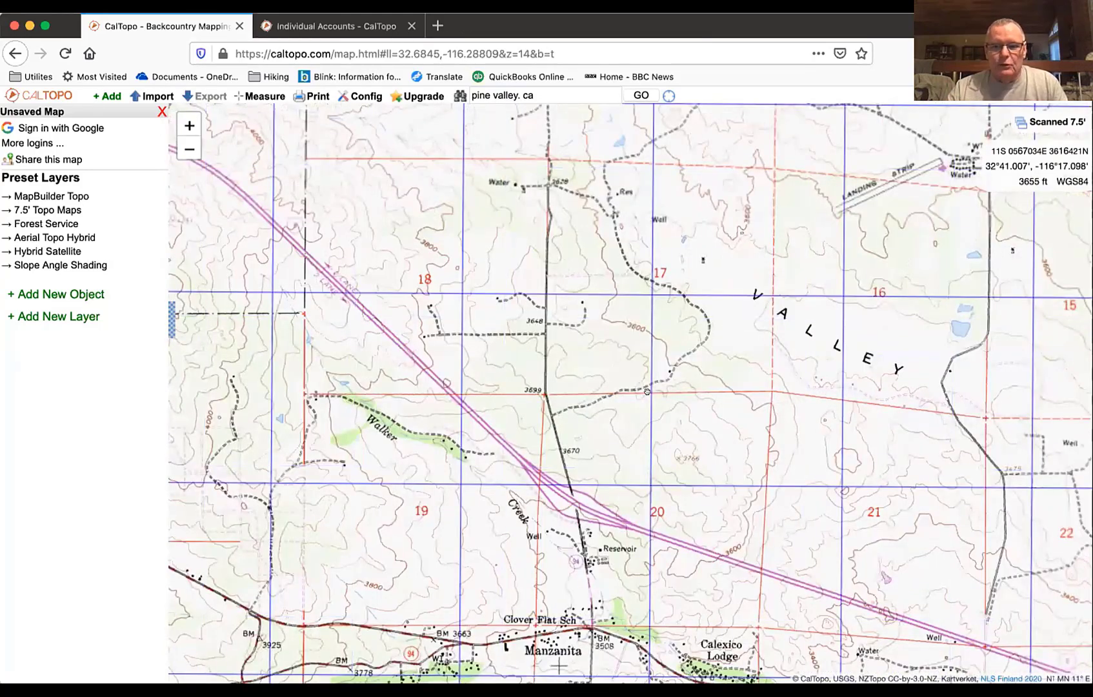
scroll(648, 392, up, 1)
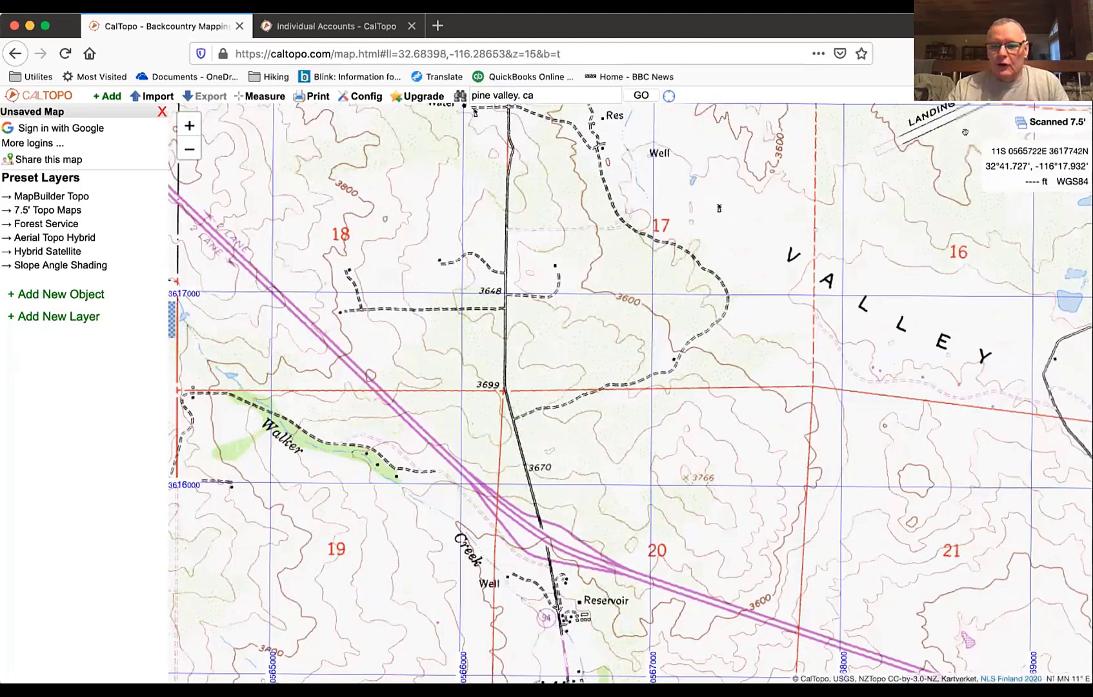
Set the map's base layer to MapBuilder Topo and inspect it eastward along I-8 as far as Head Benchmark.
click(1048, 120)
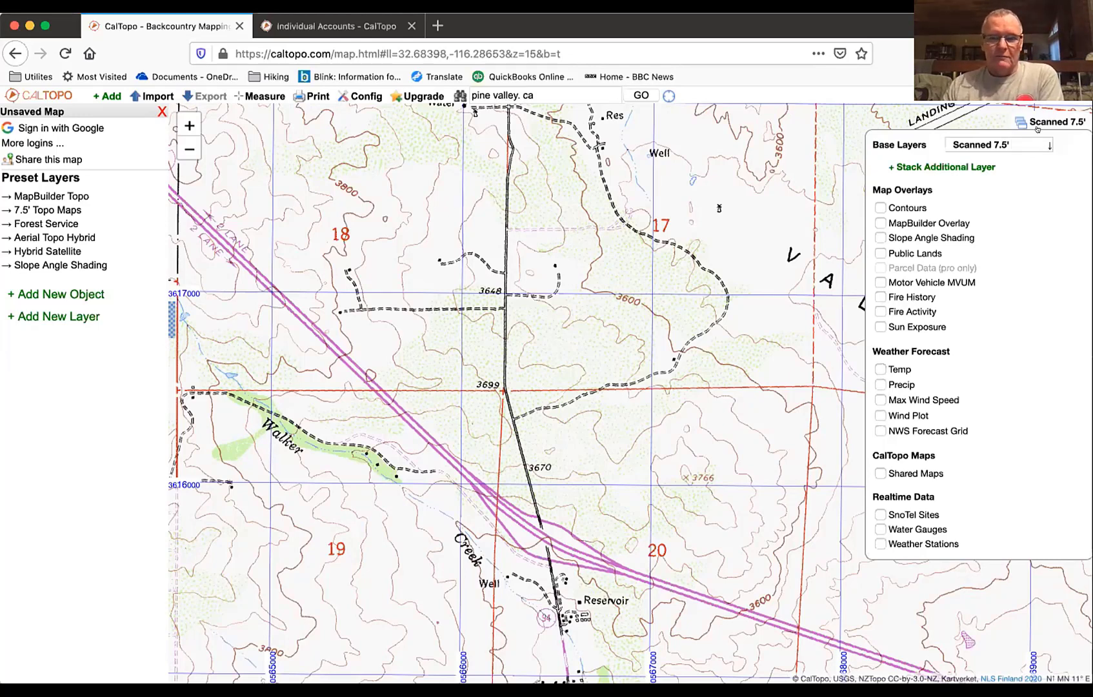
click(1037, 137)
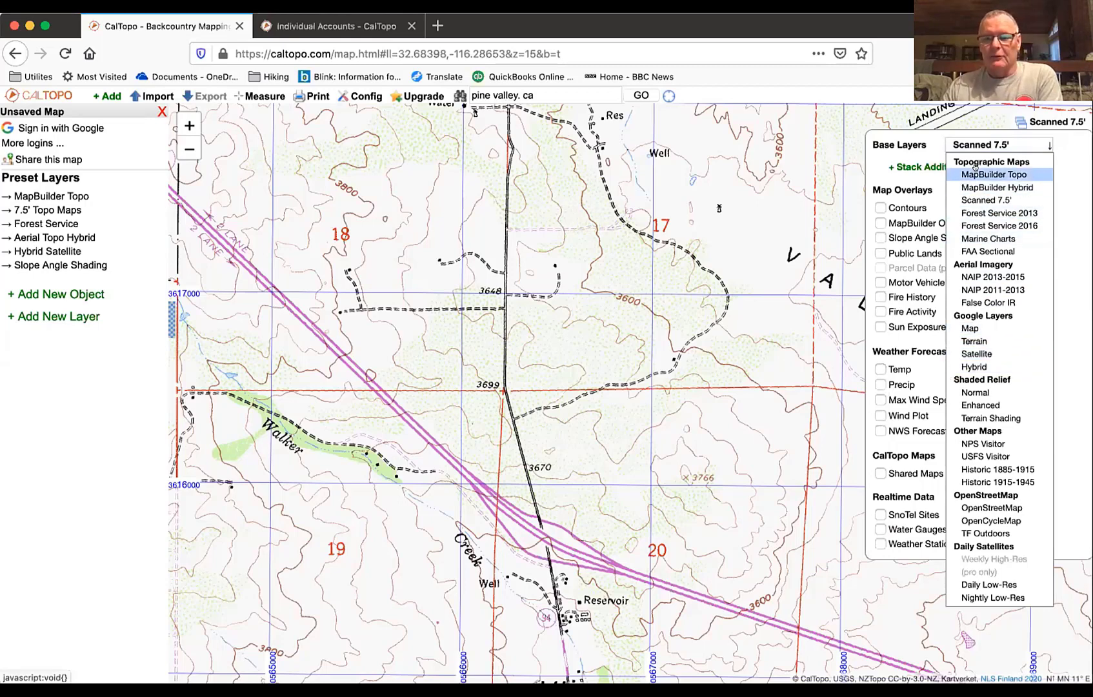
click(975, 201)
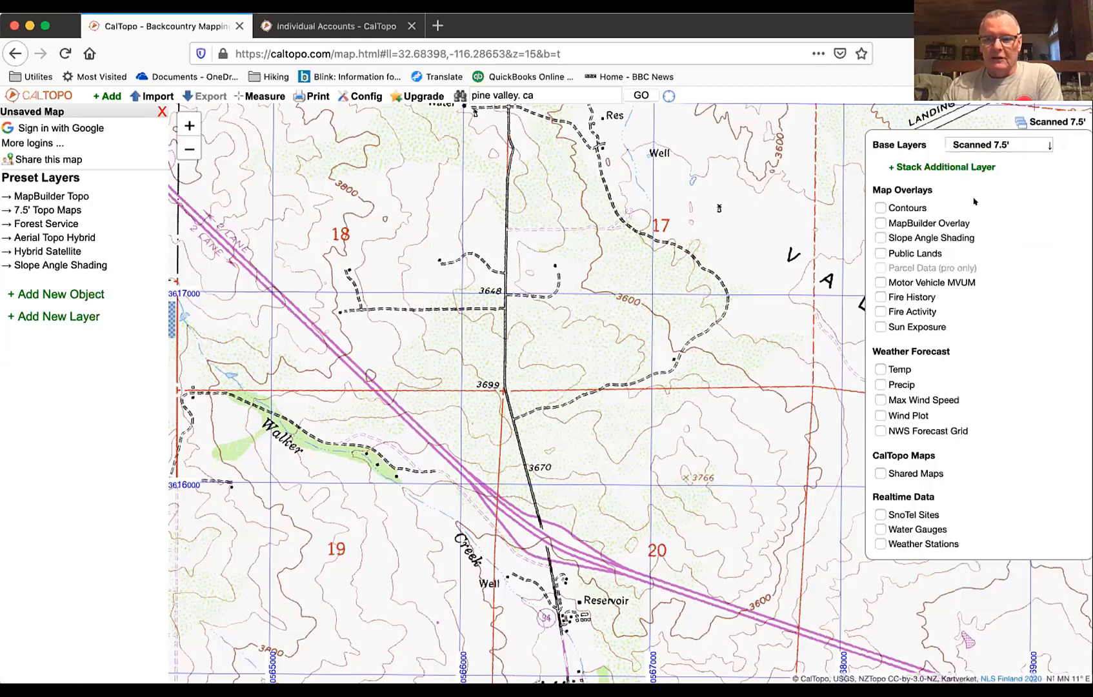
click(1032, 144)
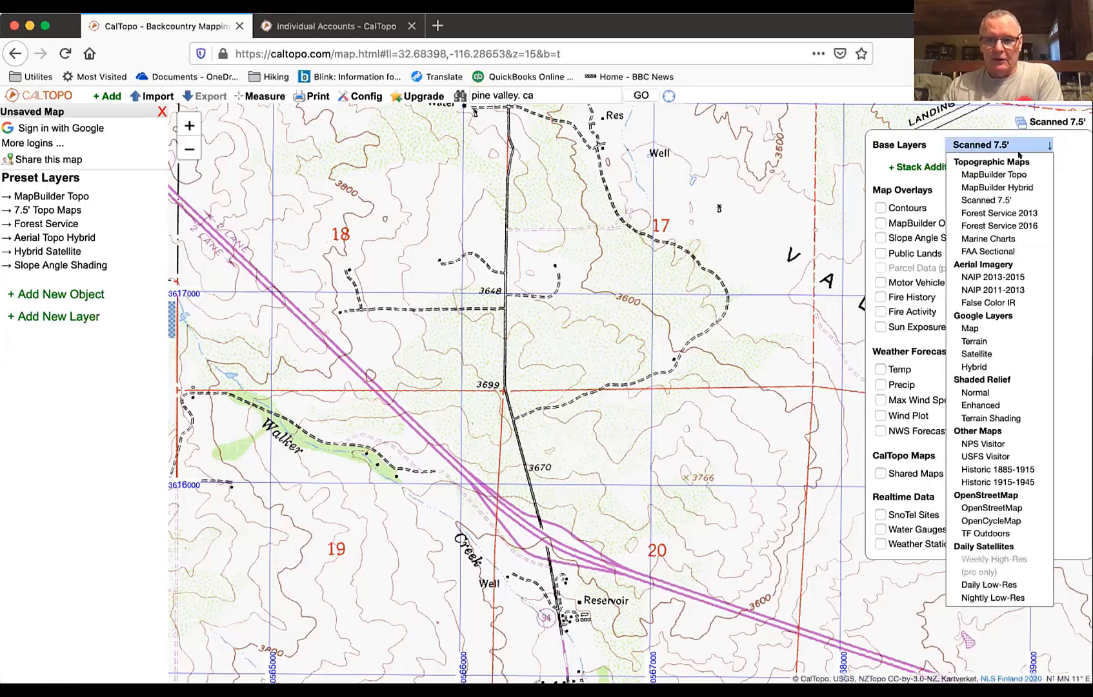
click(988, 174)
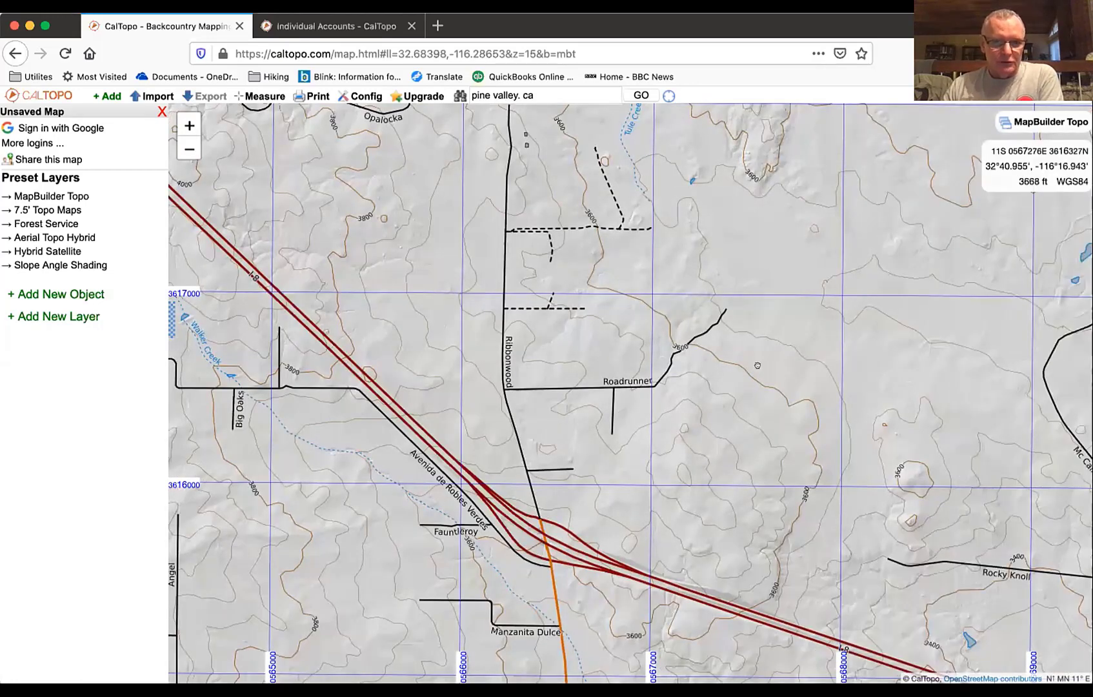
drag(936, 561, 731, 364)
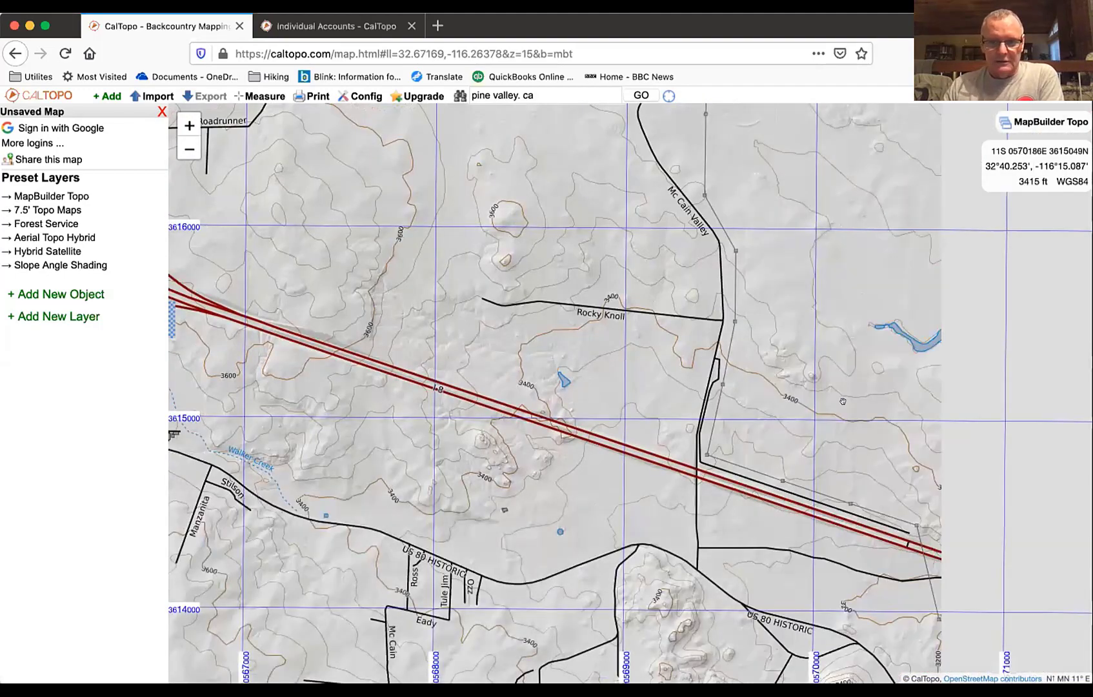
drag(843, 401, 109, 170)
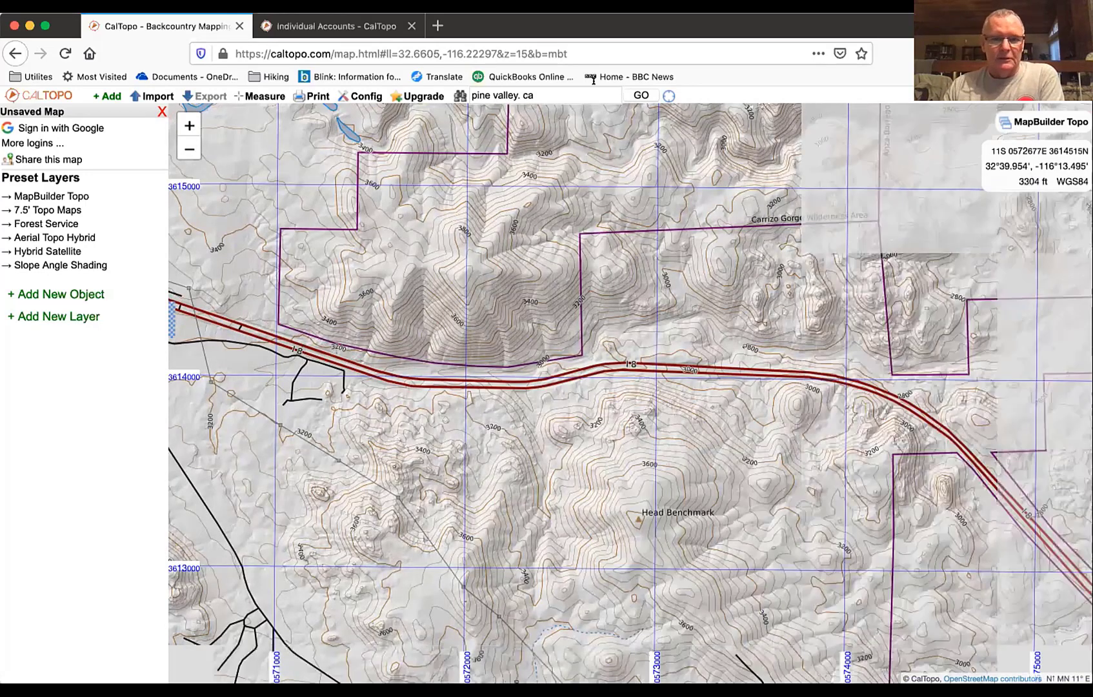
click(541, 90)
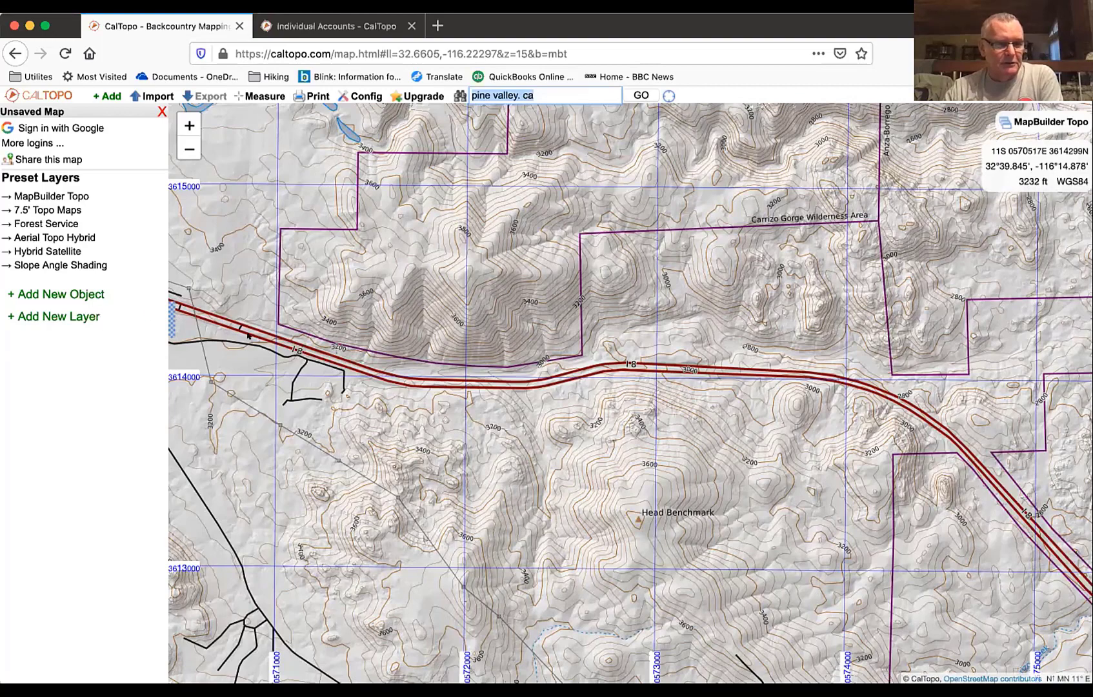
click(64, 315)
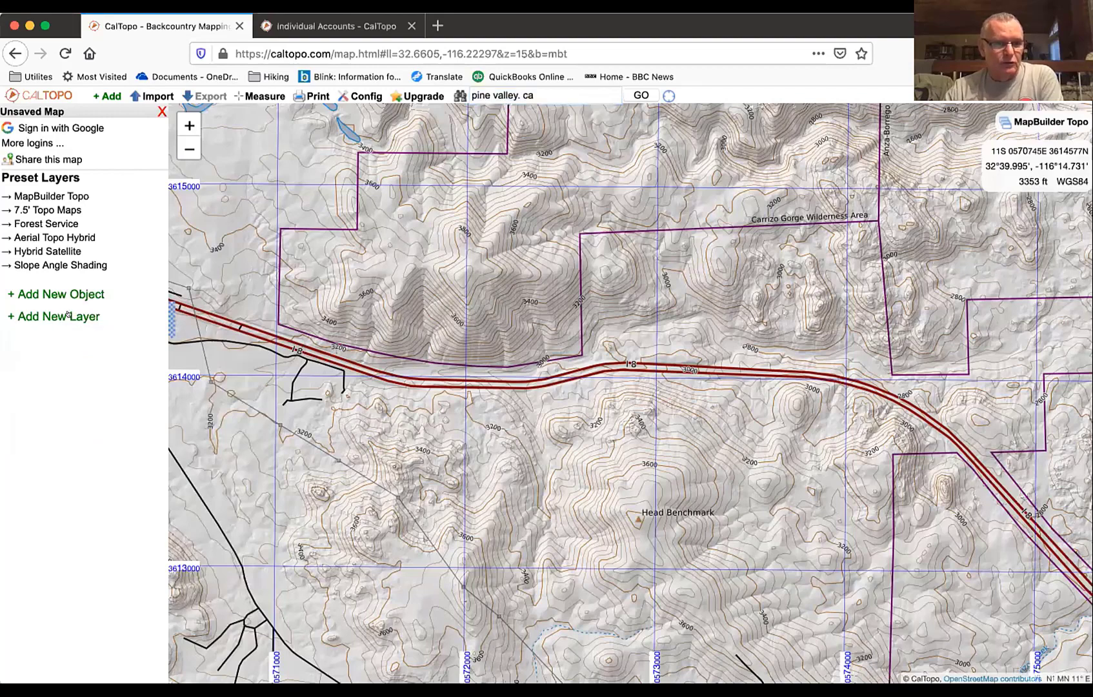
click(68, 320)
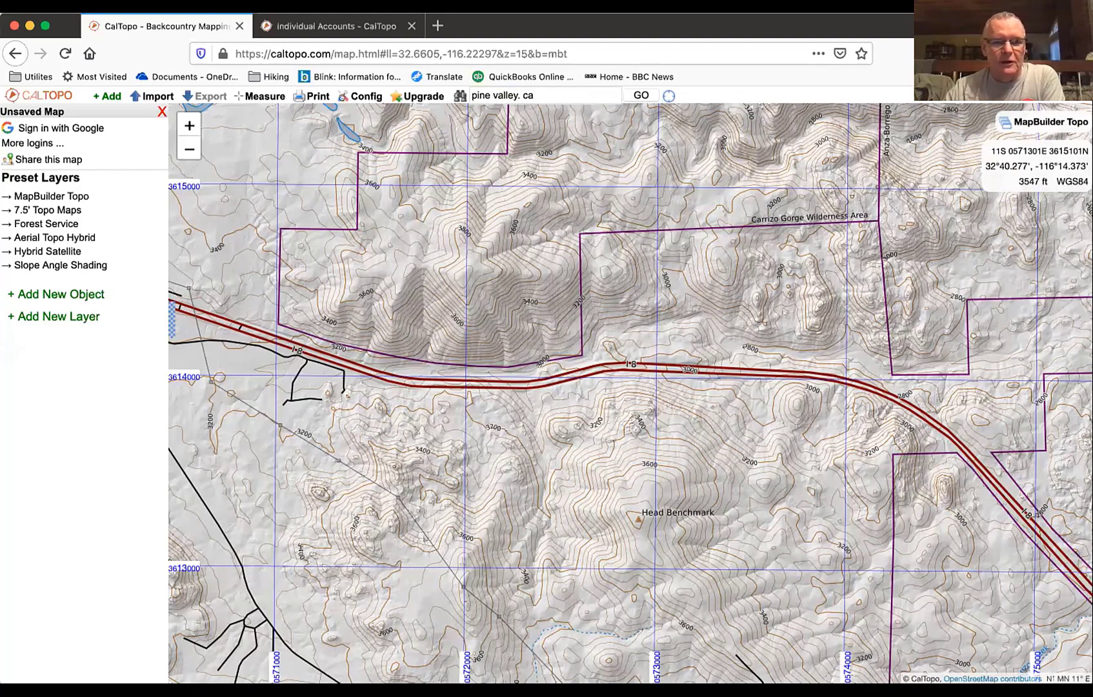
In the map configuration, raise the UTM/USNG grid intensity to 100 and hide the grid.
click(354, 94)
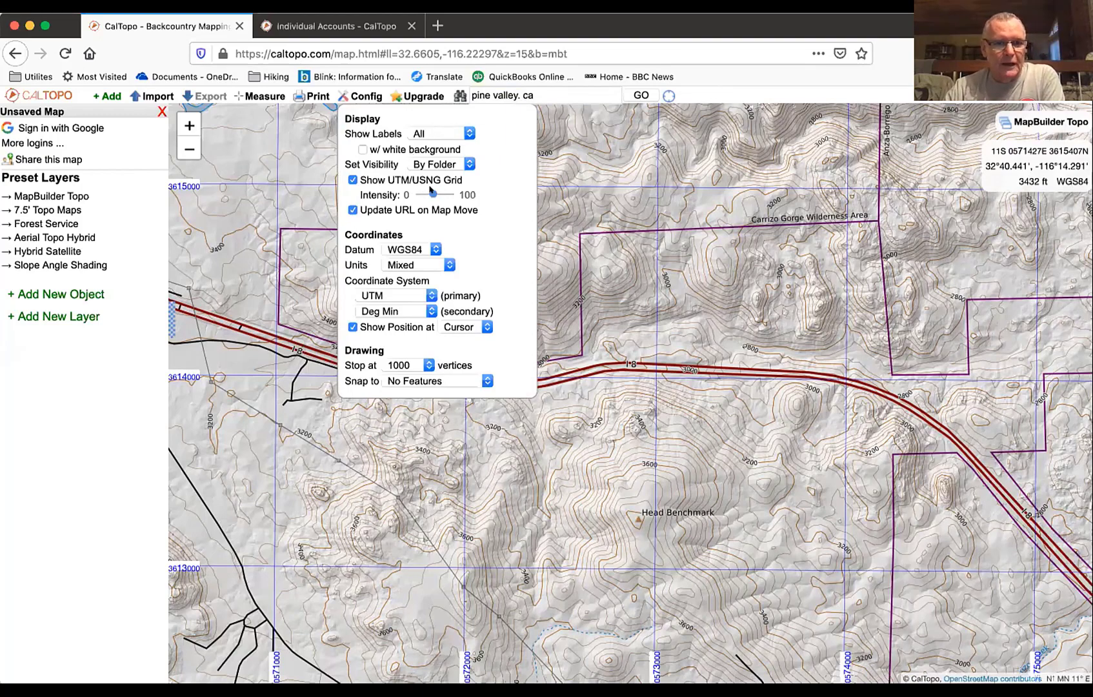
drag(431, 193, 454, 193)
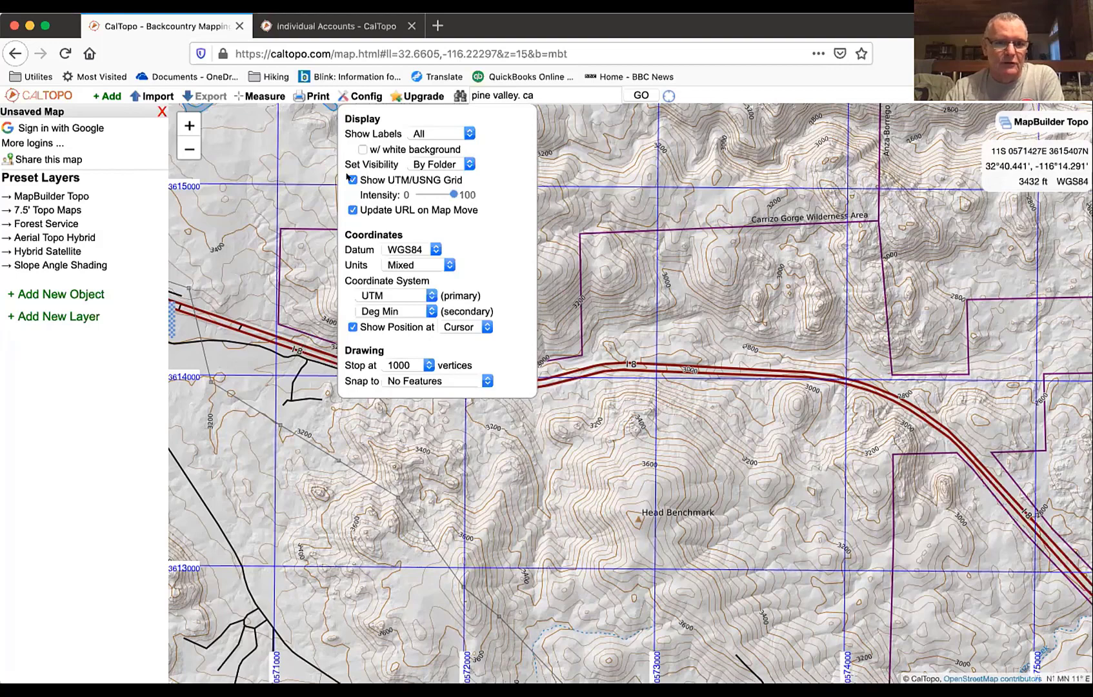
click(351, 180)
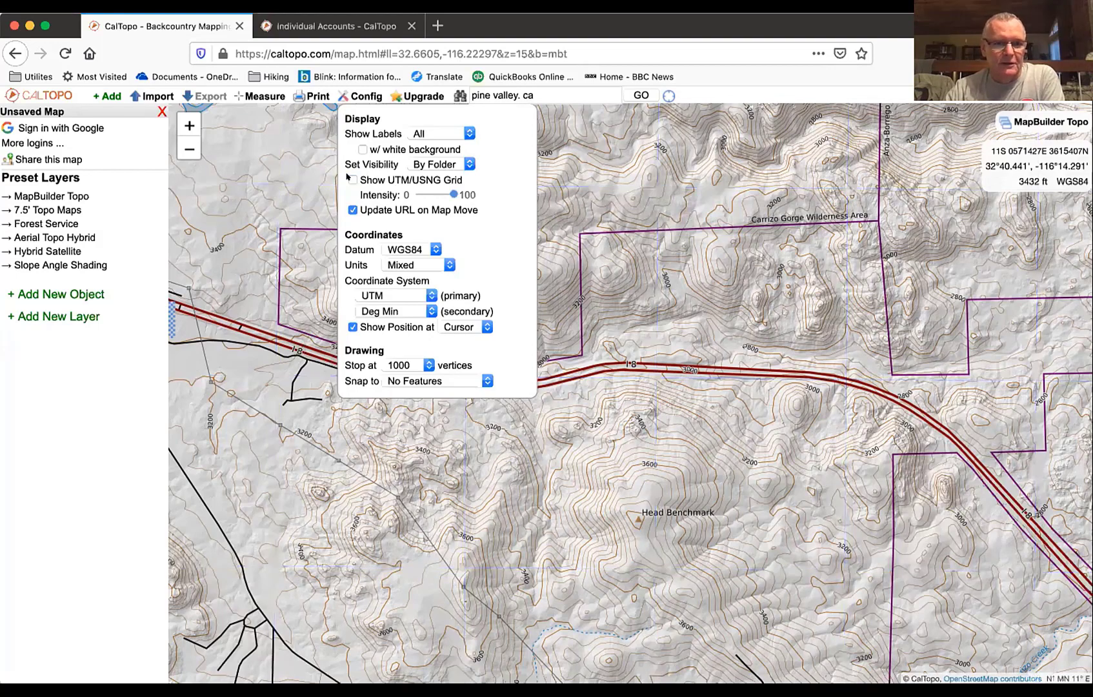
Show the UTM/USNG grid again and reduce its intensity to about the middle of the range.
click(351, 180)
click(352, 180)
click(349, 179)
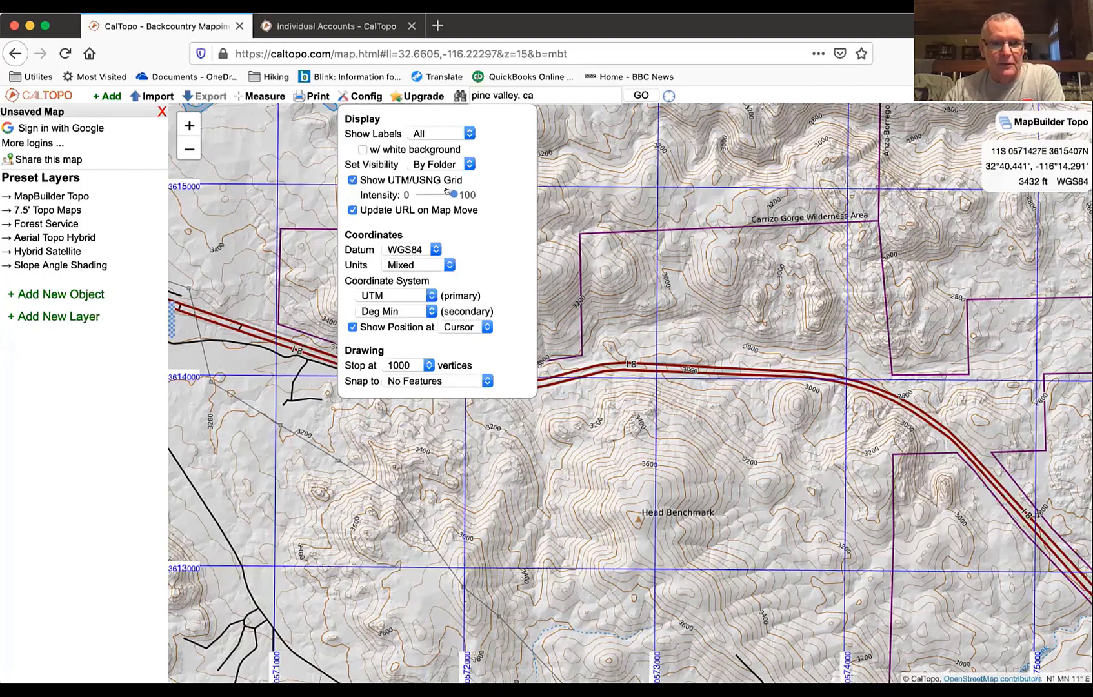
click(425, 191)
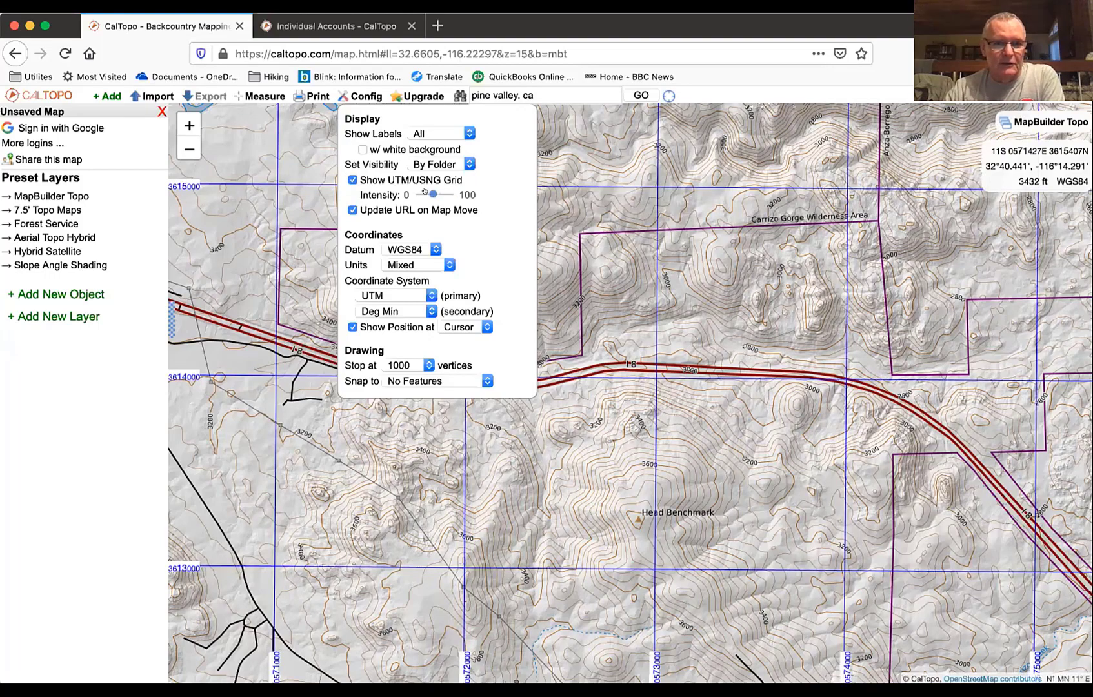
Check the available coordinate datums and set the map's base layer to Scanned 7.5'.
click(423, 249)
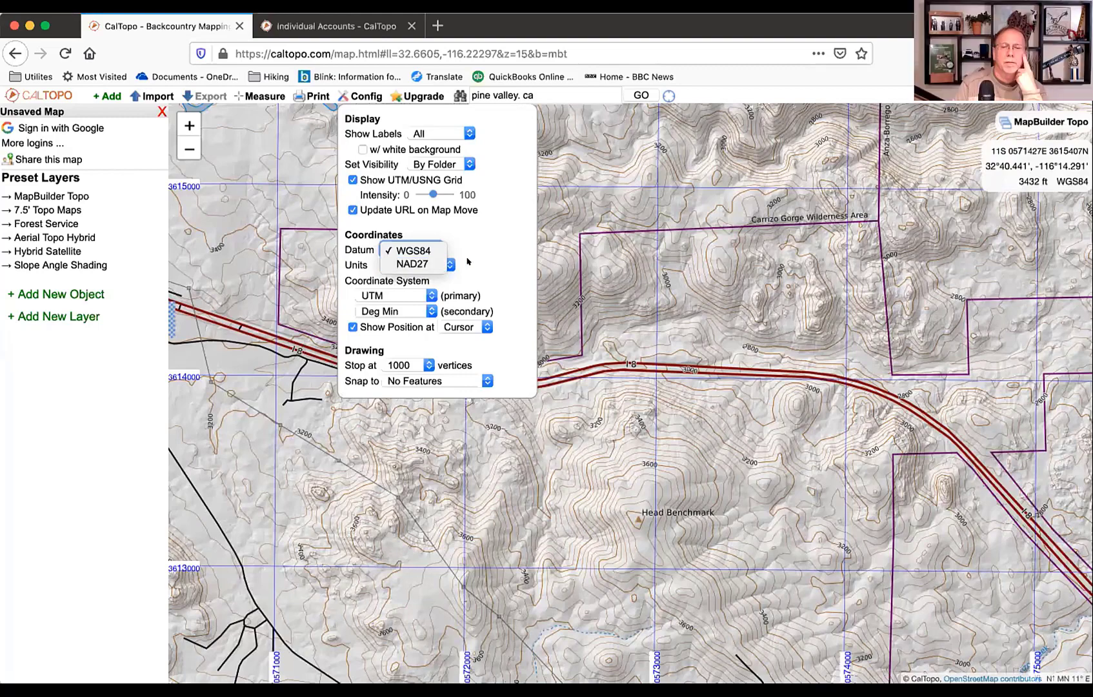
click(469, 261)
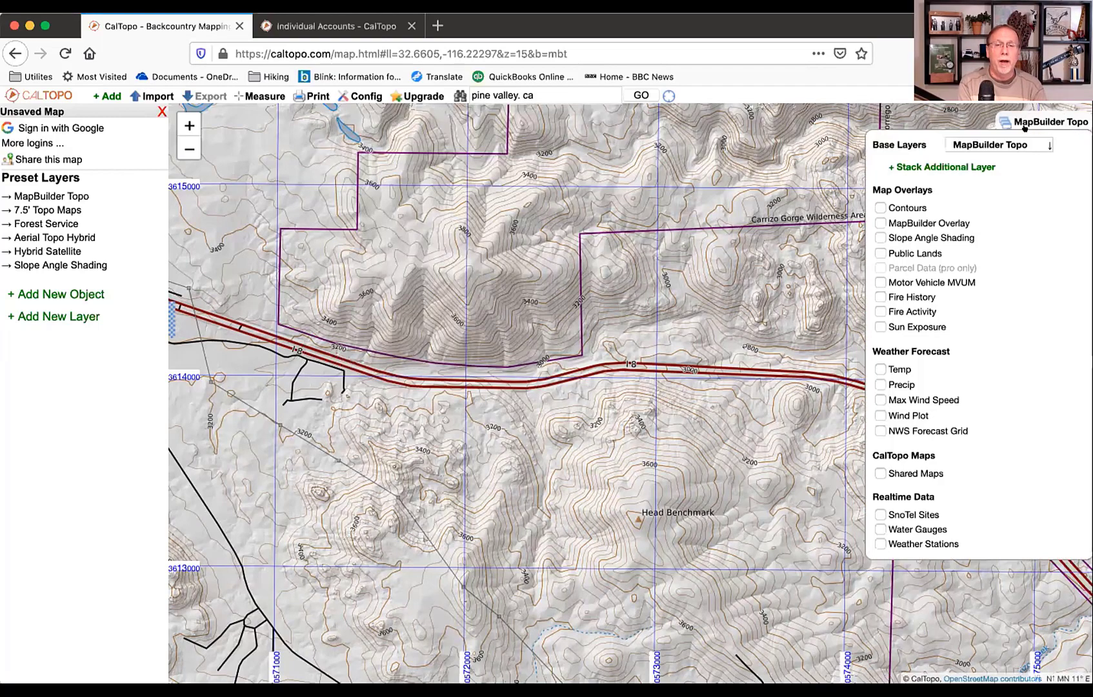
click(1036, 142)
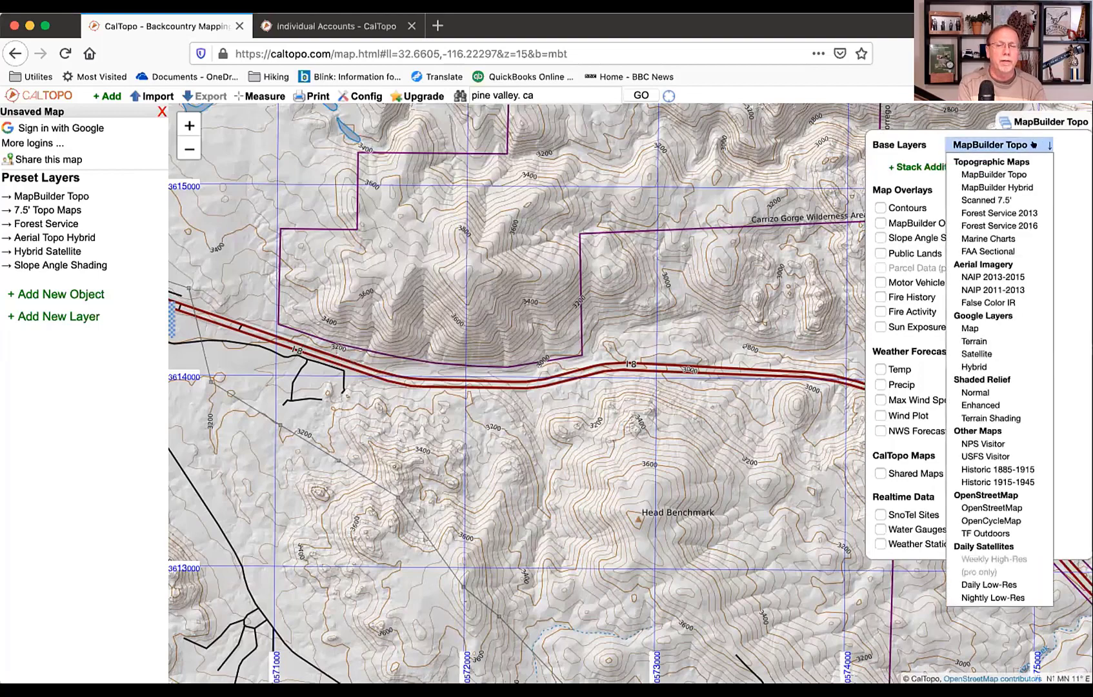
click(985, 200)
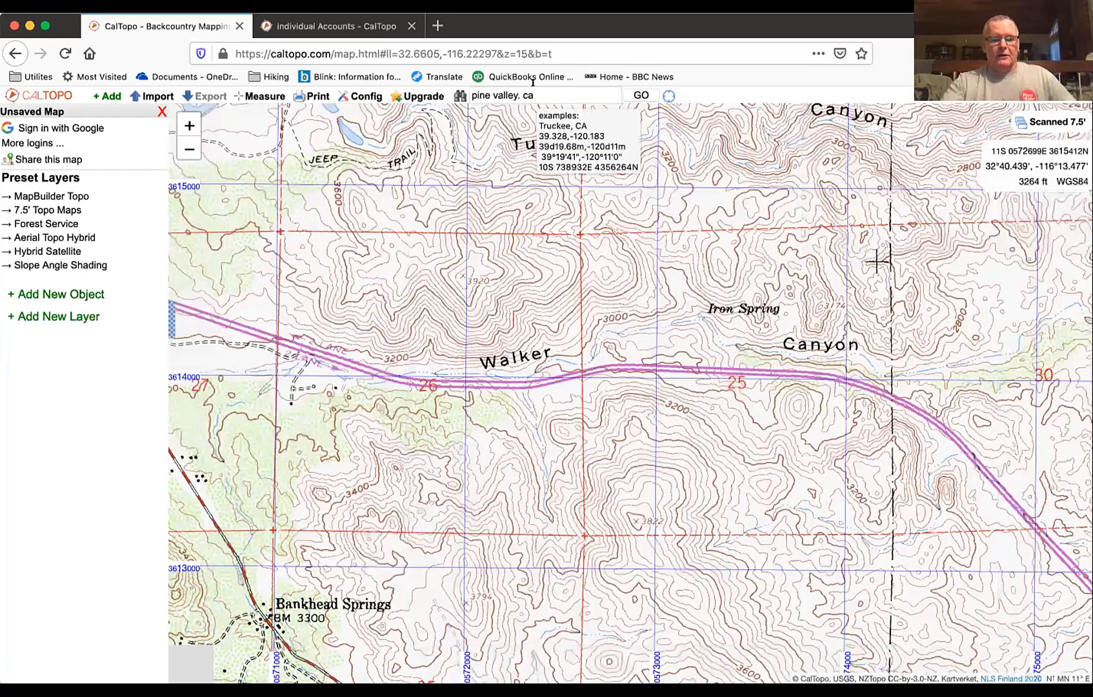
Search for "inner pasture" and show the whole valley together with the terrain to its south.
triple_click(536, 95)
text(inner)
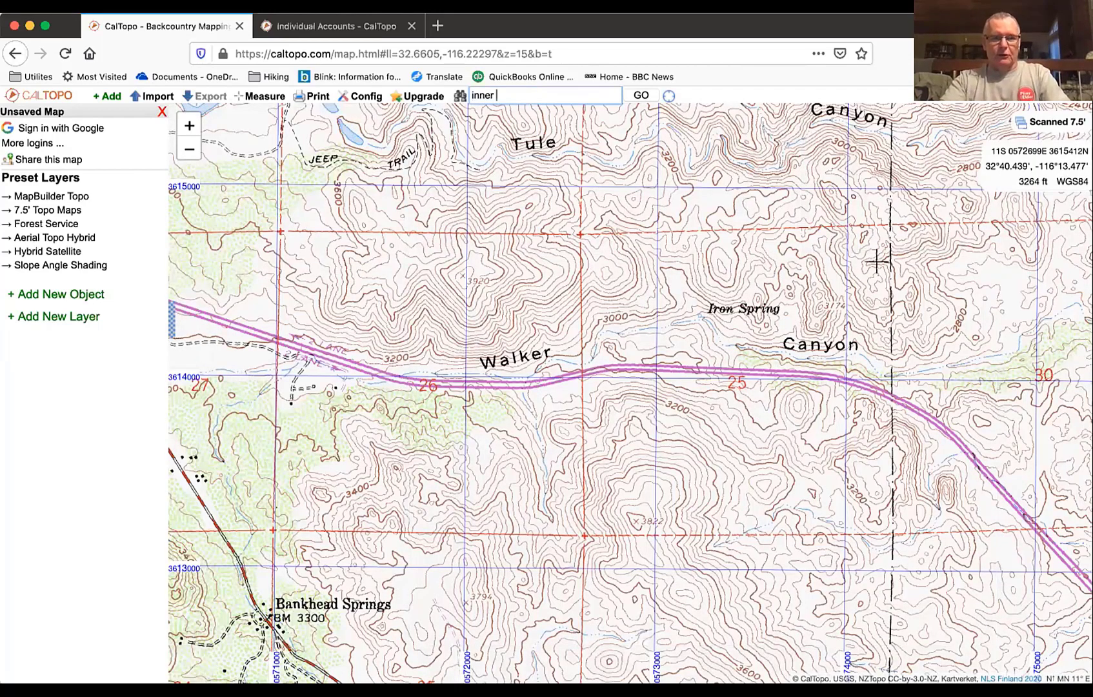
text( pasture)
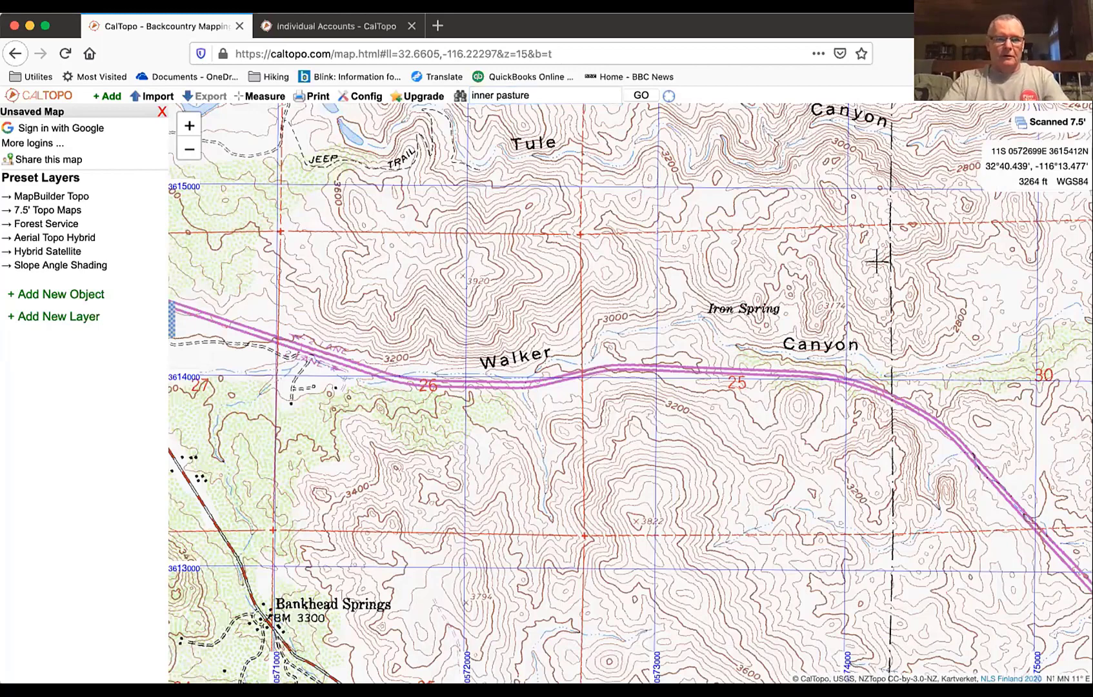
key(Return)
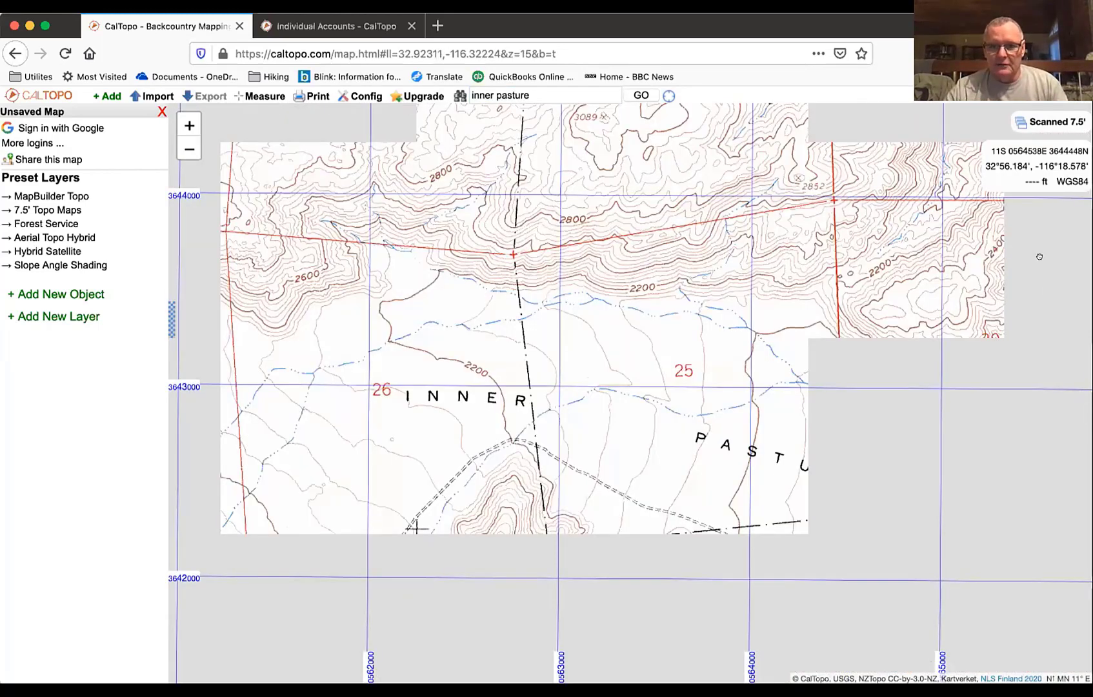
click(189, 146)
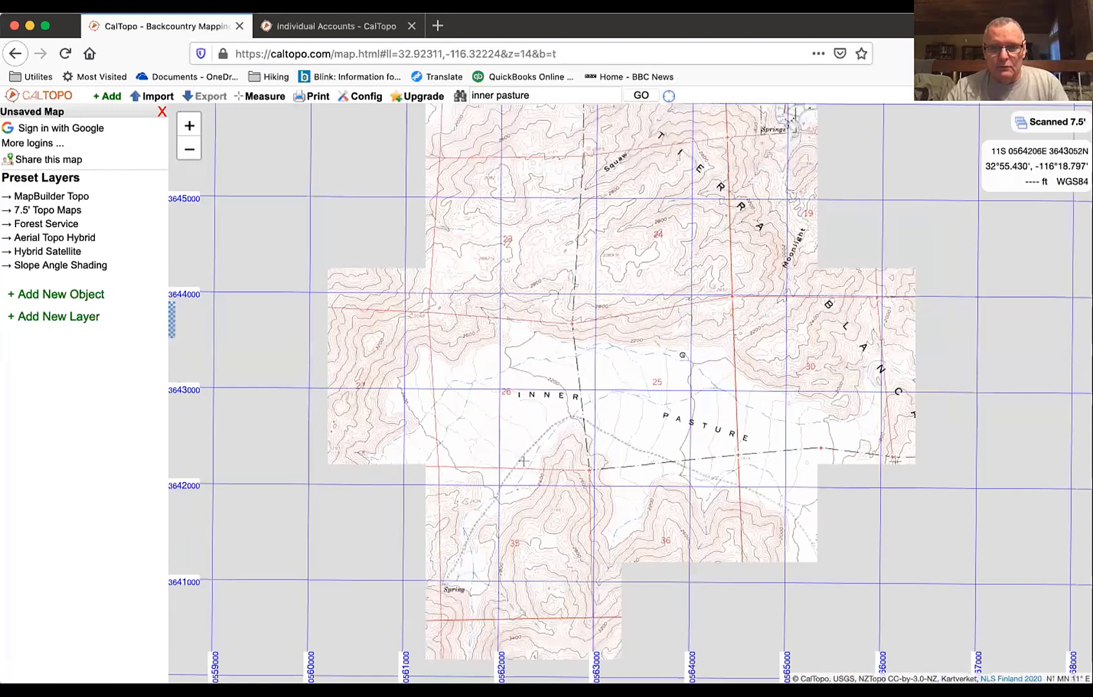
drag(682, 355, 680, 232)
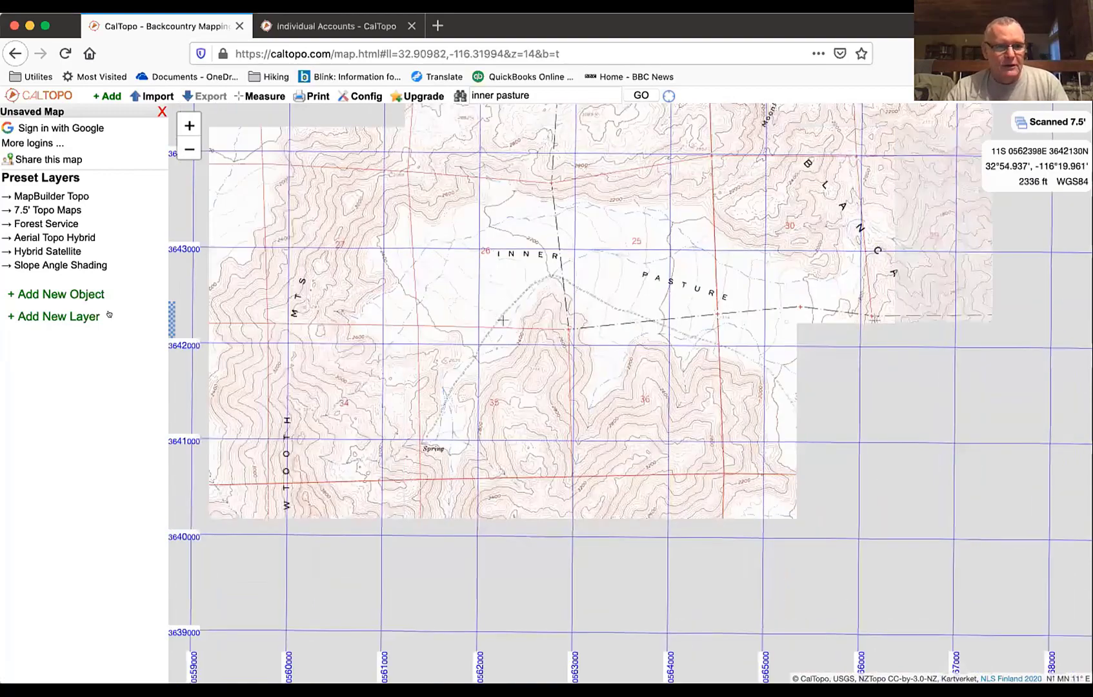
Add a marker labelled "camp" at the southern edge of Inner Pasture, at about 11S 563554E 3642066N.
click(79, 291)
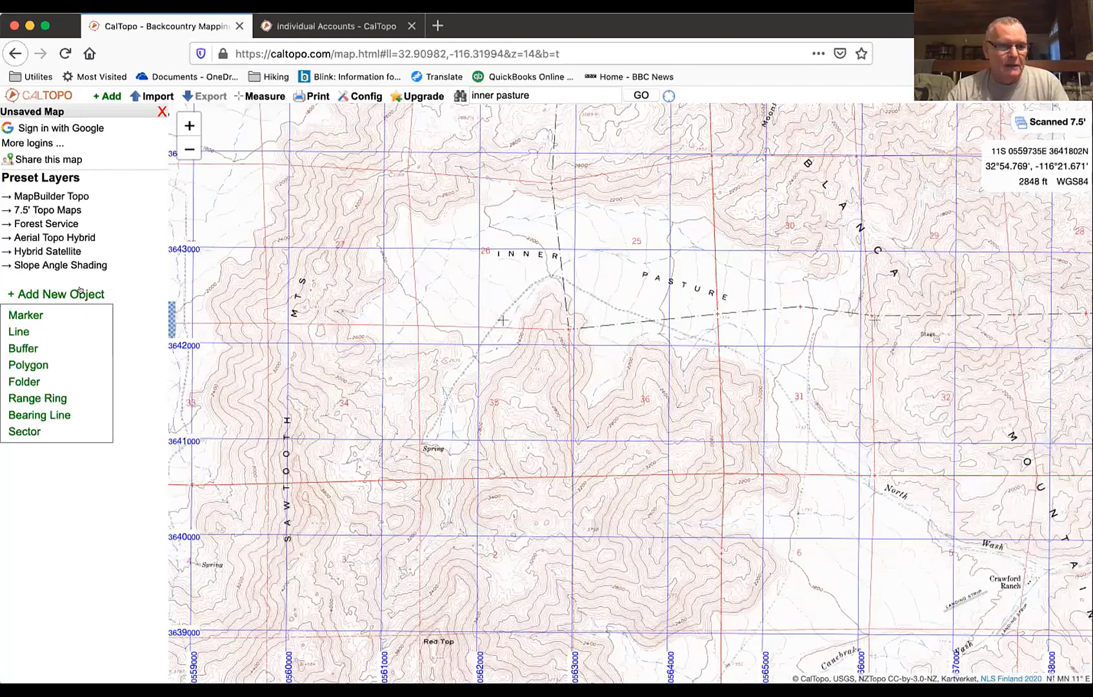
click(29, 314)
click(629, 393)
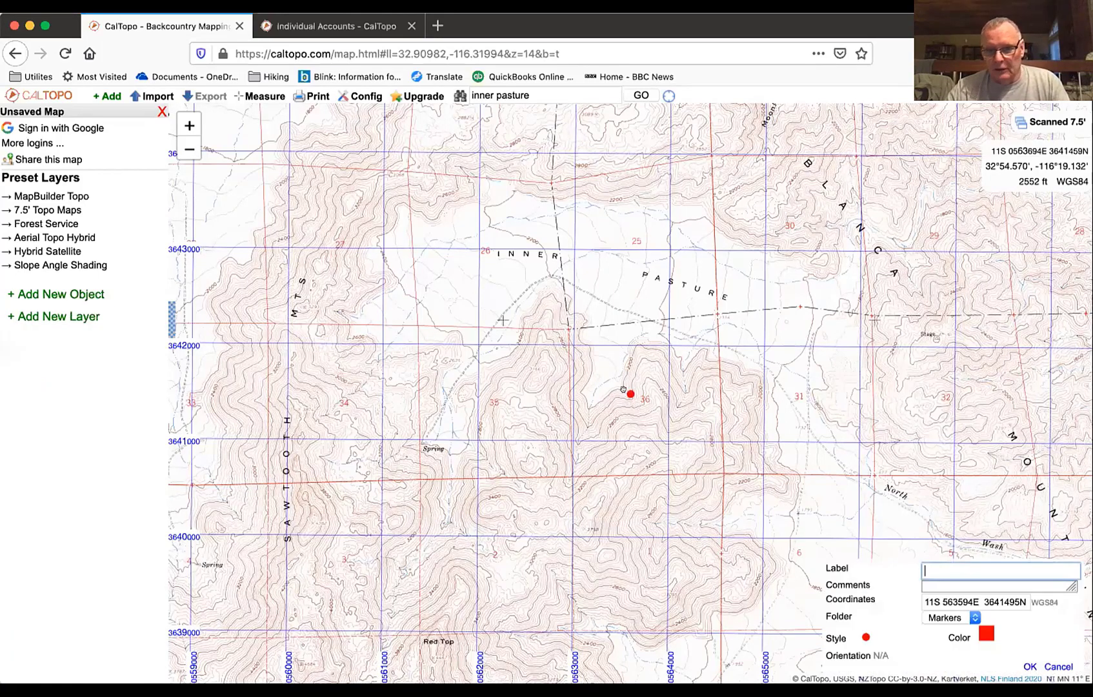
drag(621, 390, 617, 328)
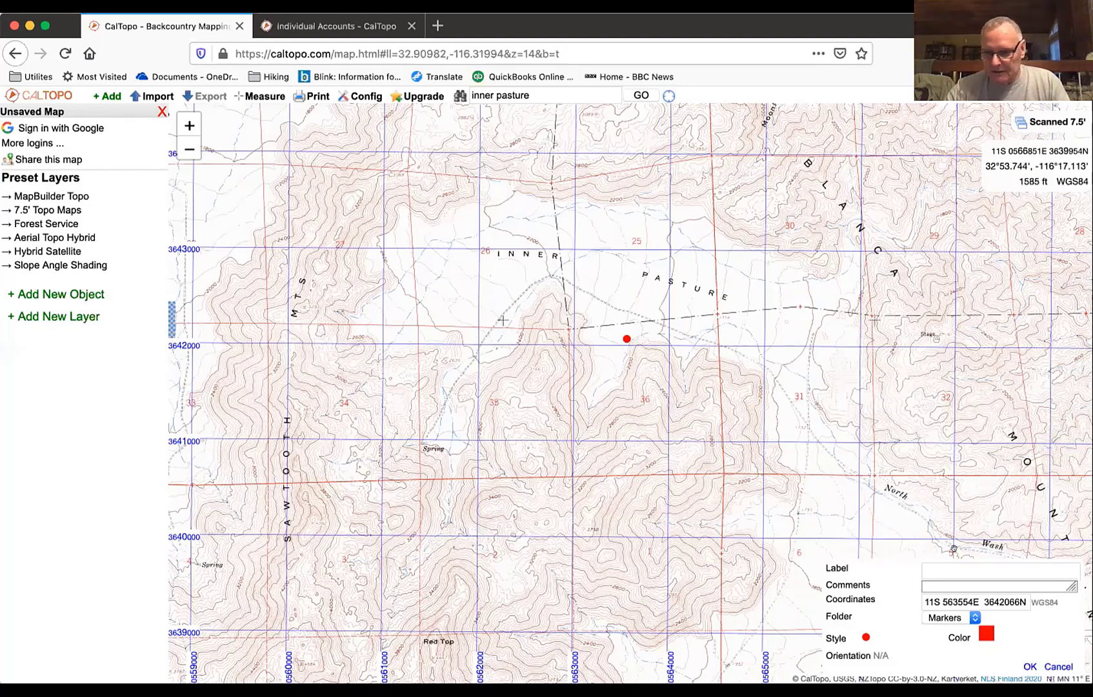
click(970, 571)
text(camp)
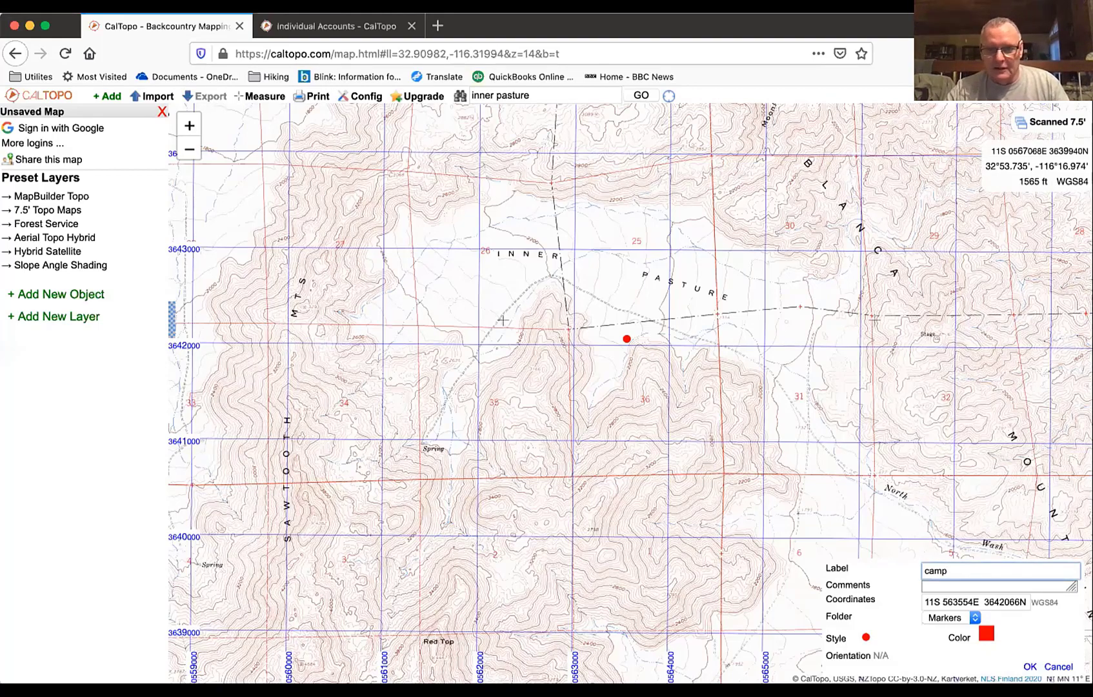
key(Return)
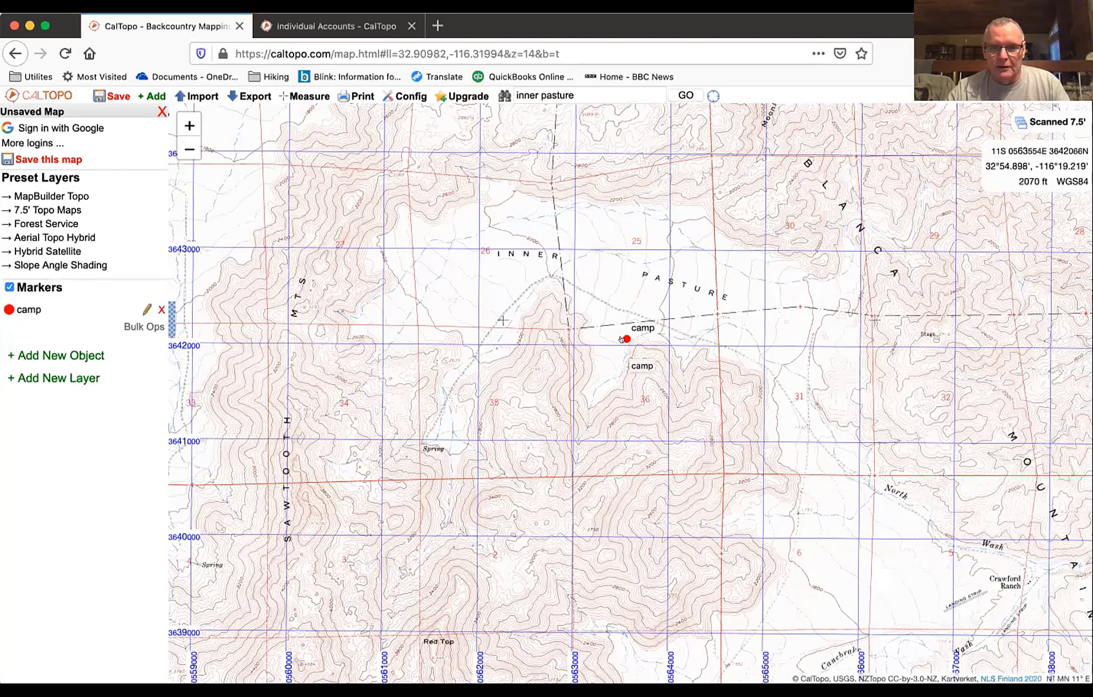
Draw a freehand line from the camp marker northwest to the trail bend and along the trail southwest to the spring.
click(81, 352)
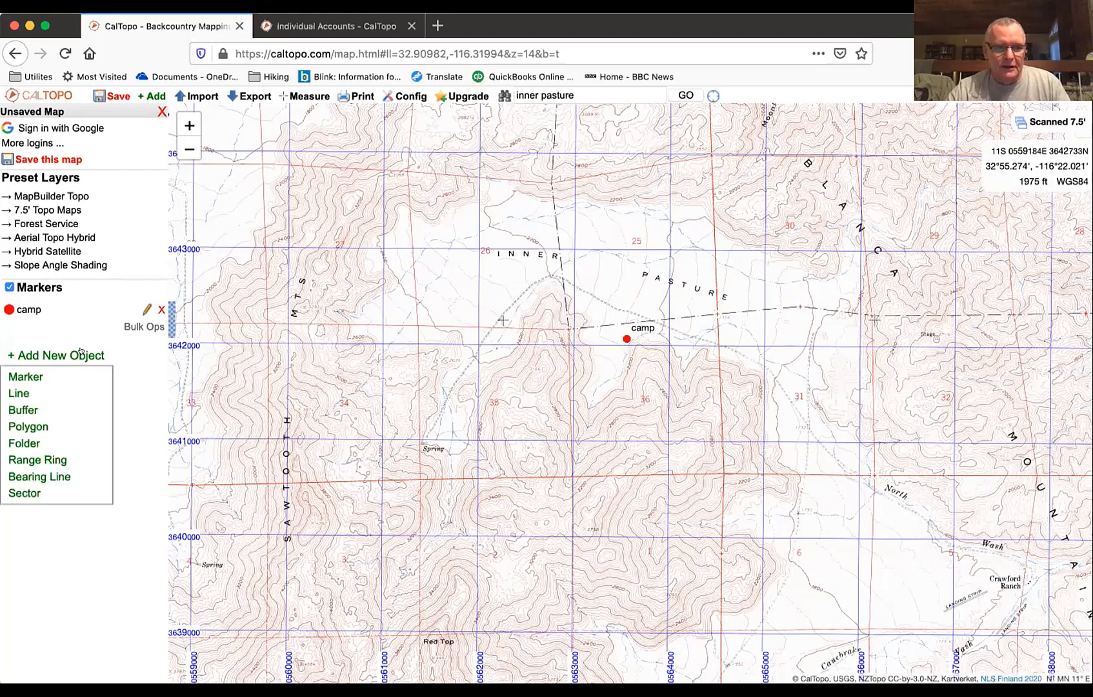
click(19, 393)
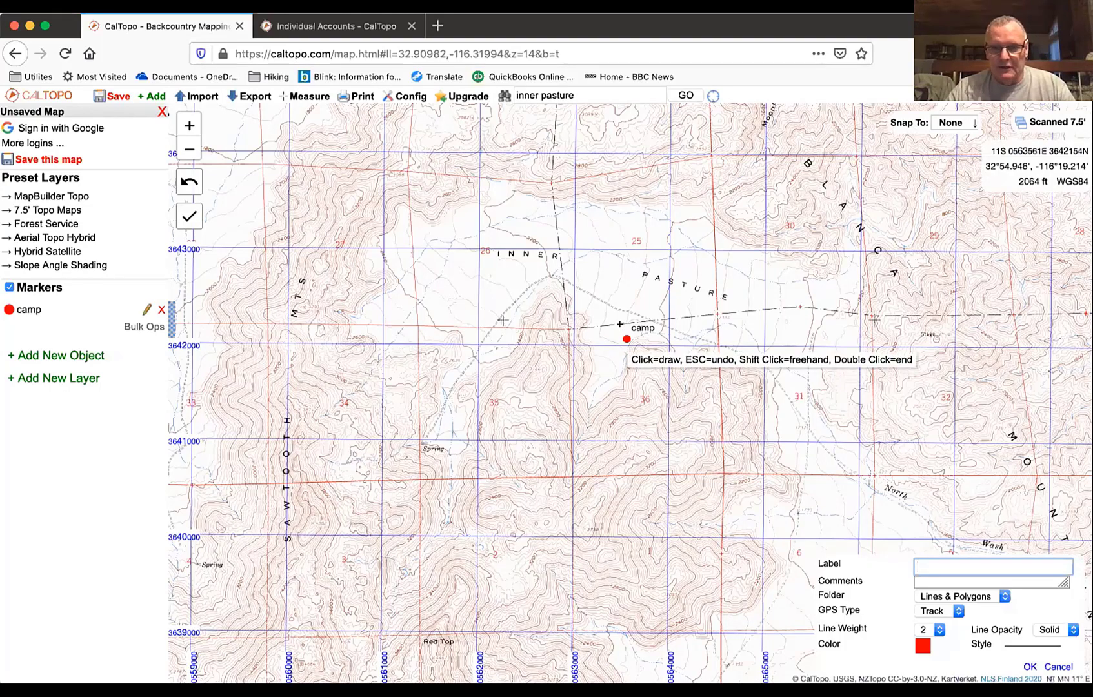
click(627, 330)
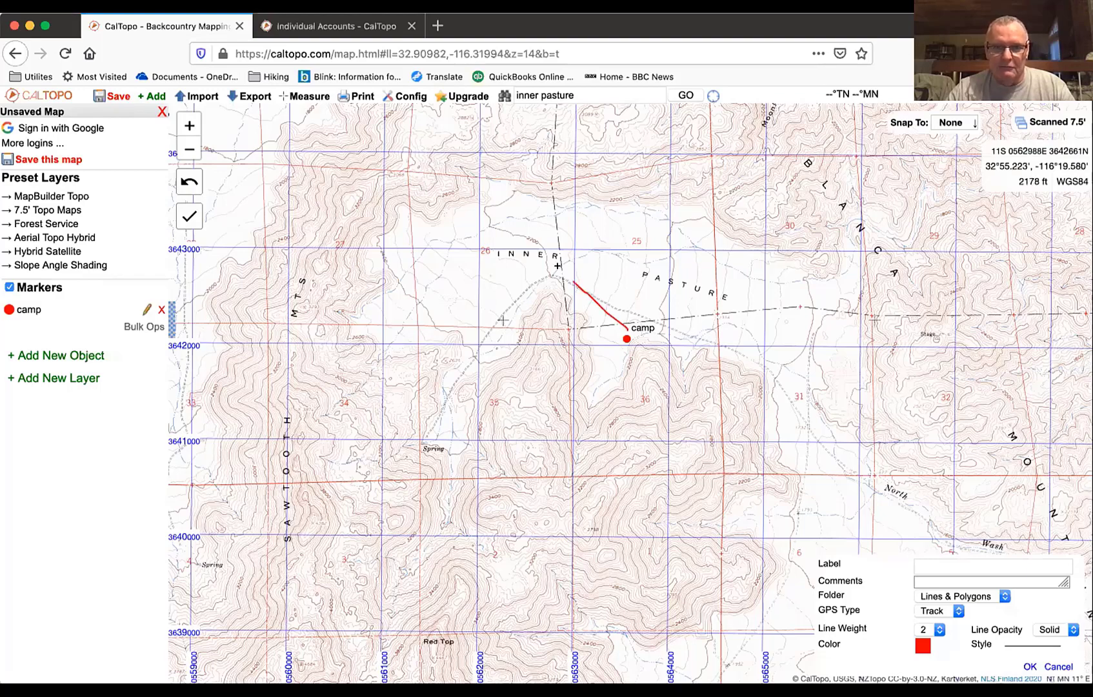
click(551, 269)
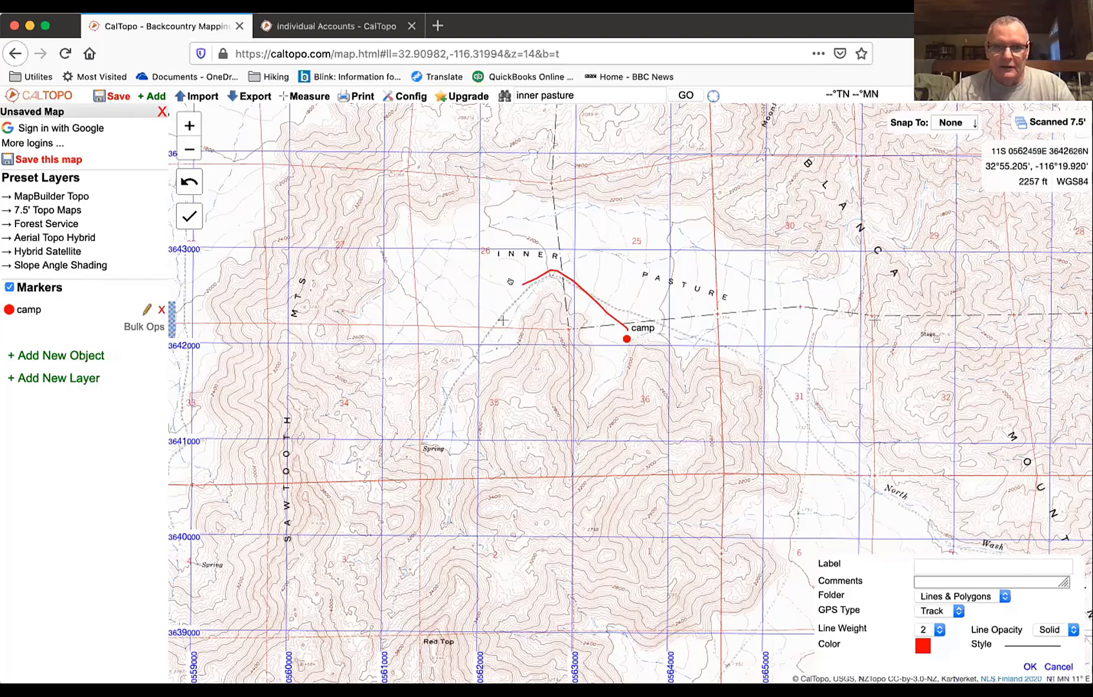
drag(495, 303, 422, 439)
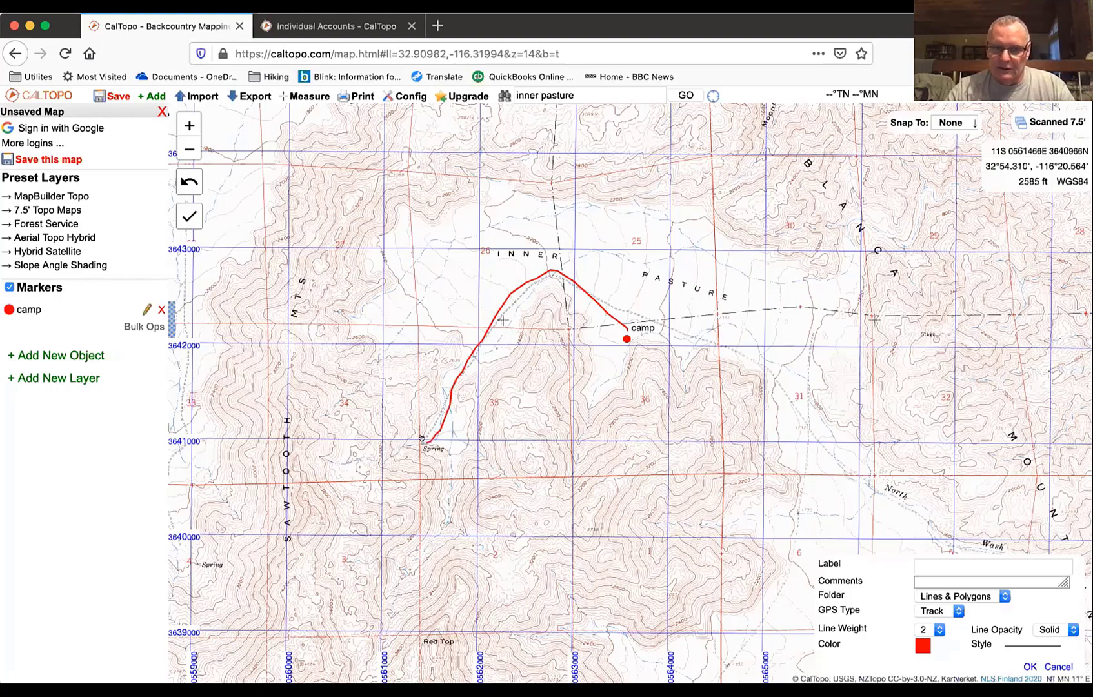
double_click(422, 439)
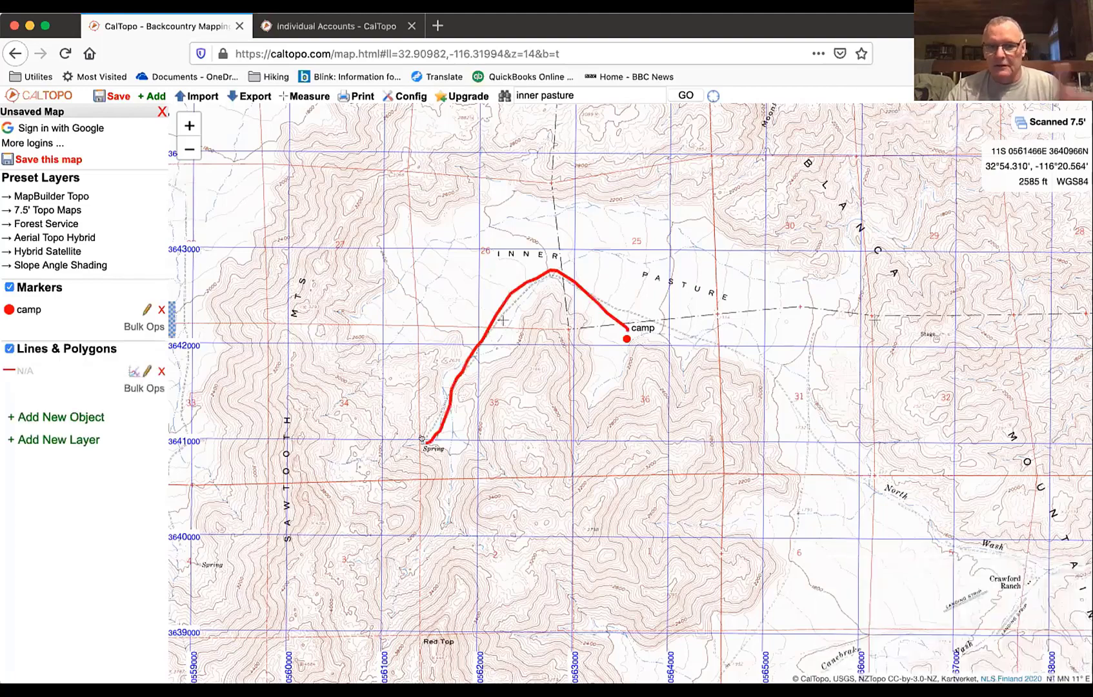
Change the camp-to-spring line's color to blue 1A00FF and its line weight to 1.
click(523, 277)
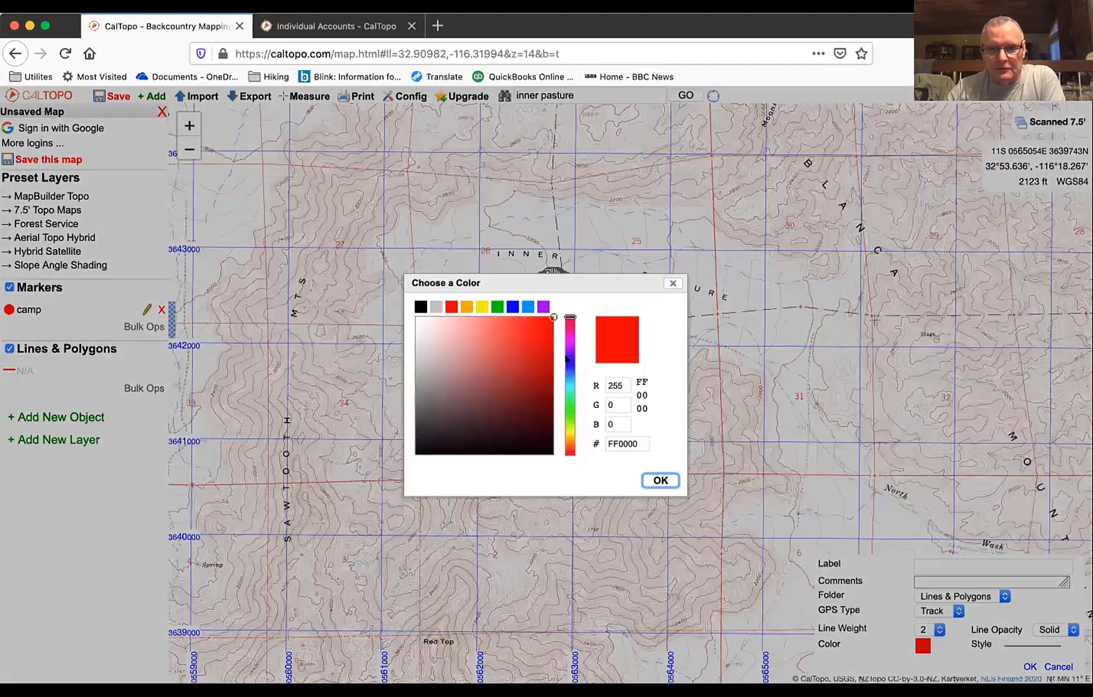
click(569, 360)
click(648, 476)
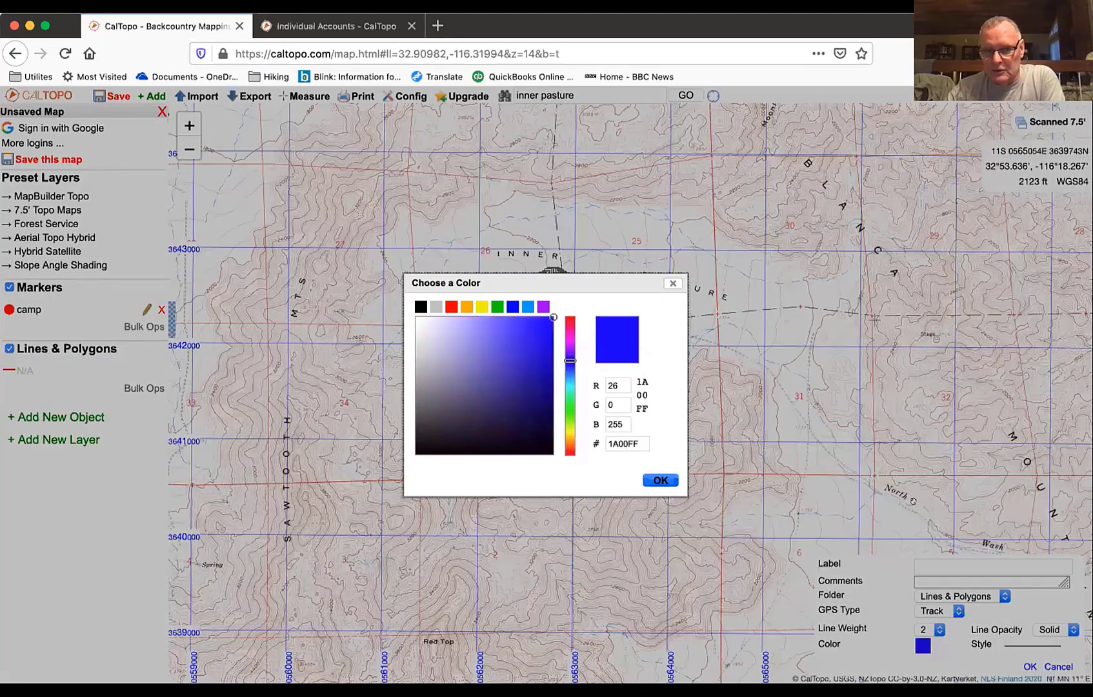
click(927, 629)
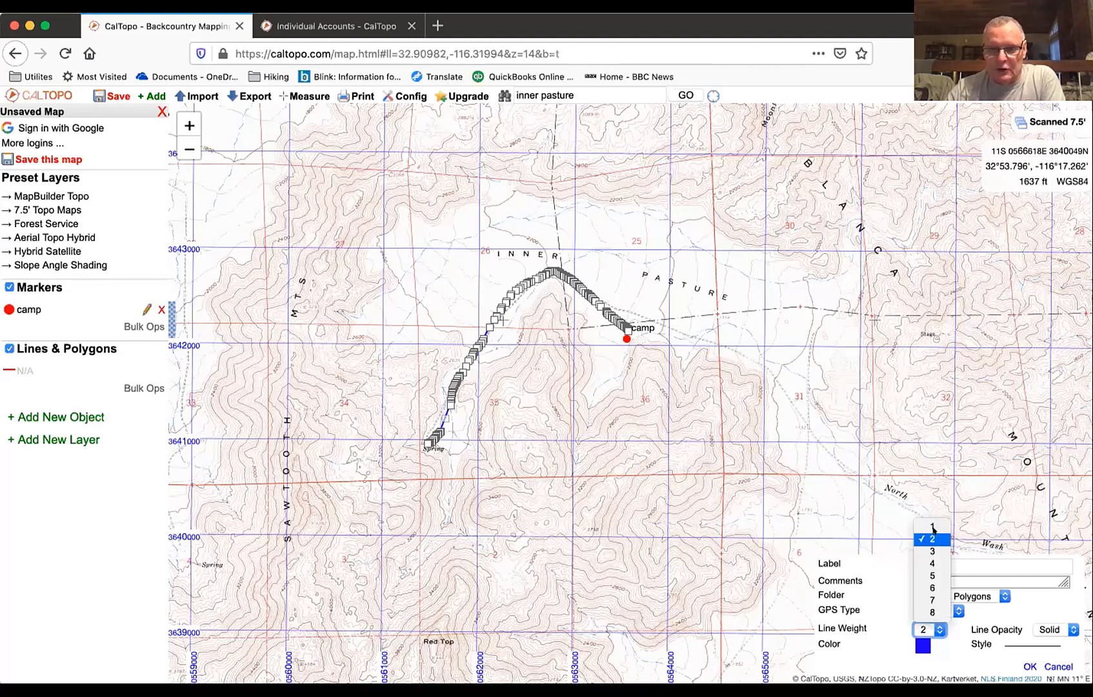
click(932, 526)
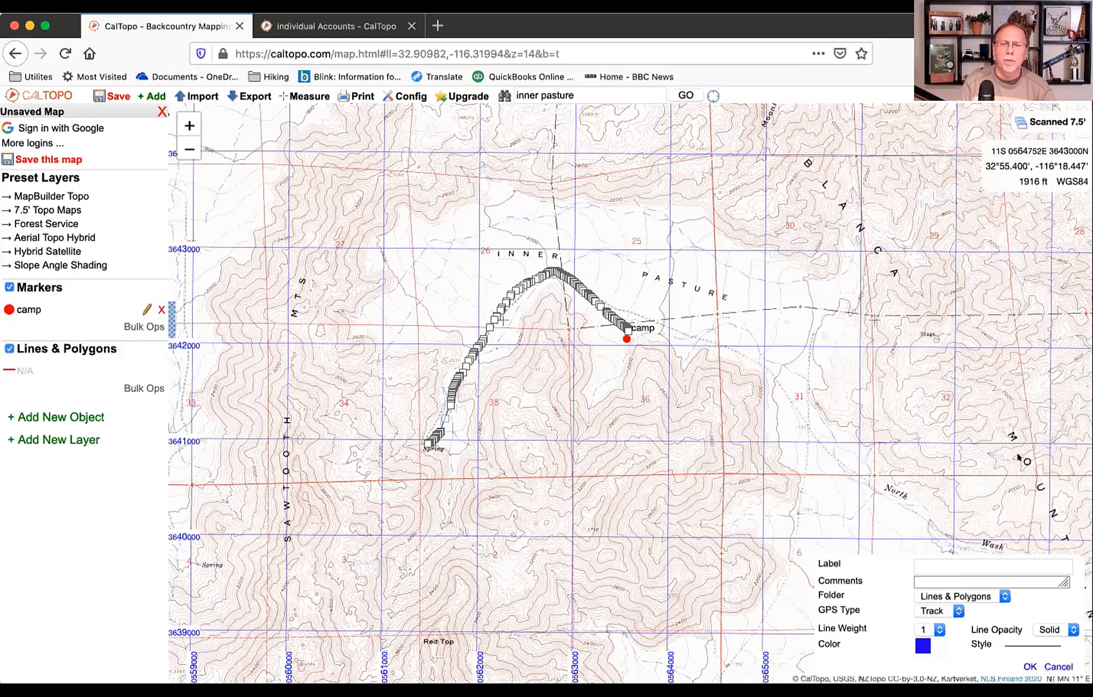
click(1027, 666)
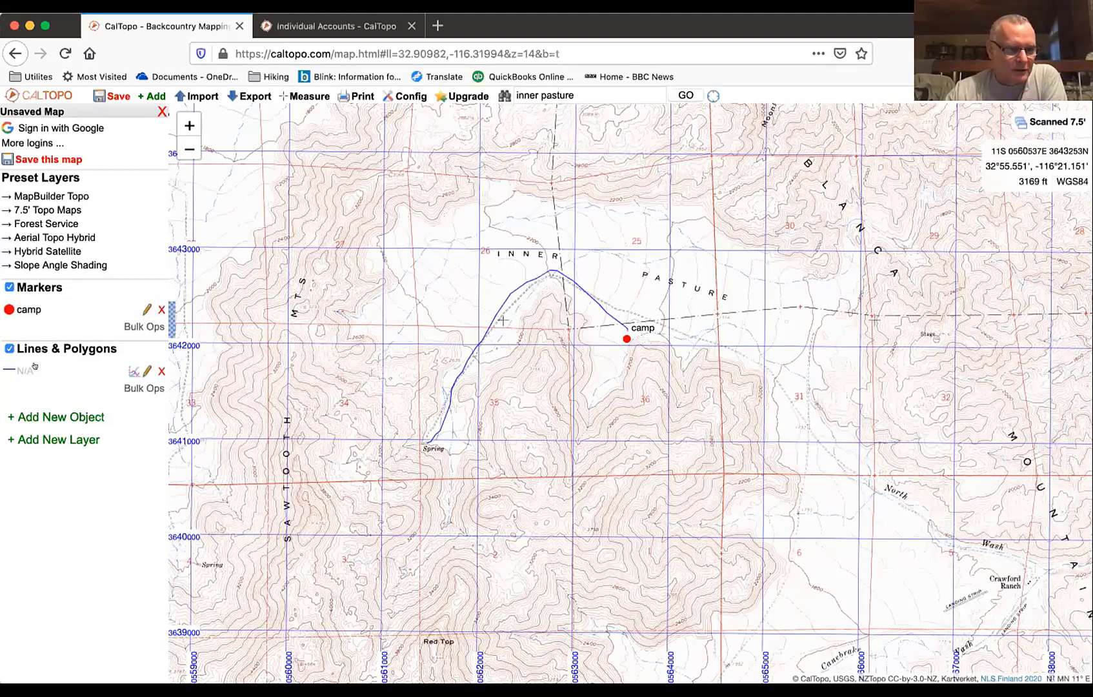
Examine the elevation profile of the camp-to-spring line, including its gross gain and loss.
click(133, 371)
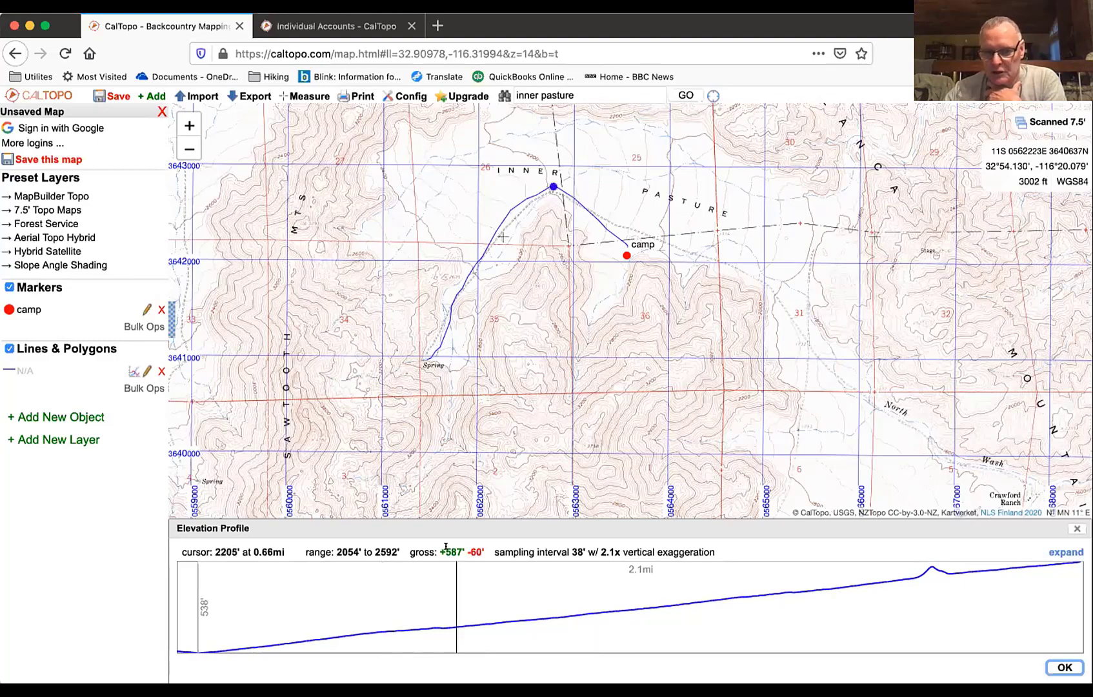
drag(437, 546, 480, 546)
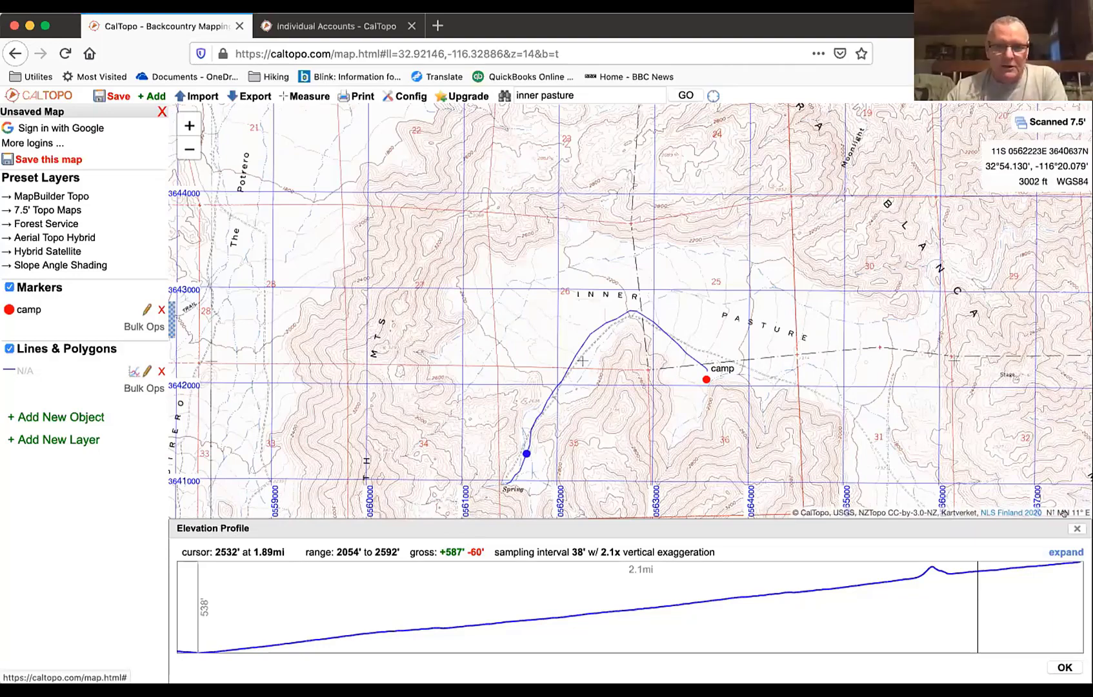
click(1076, 528)
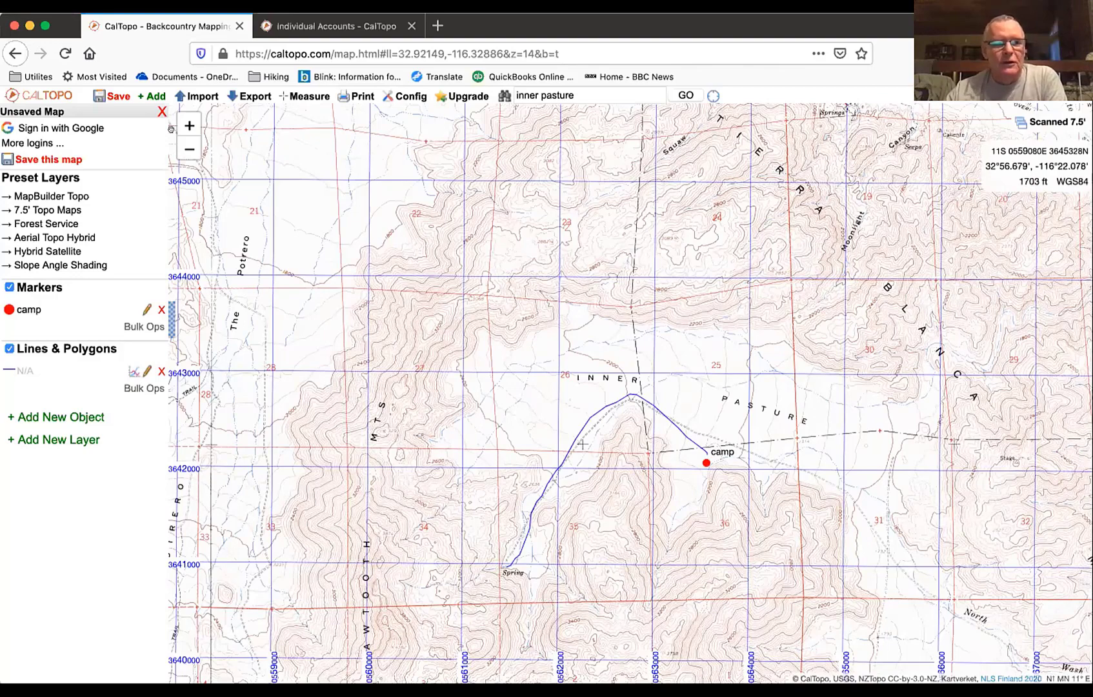
Import the five Inner Pasture GPX files from the 2019 Inner Pasture pdfs folder, including the campsite marker and all hike tracks.
click(192, 91)
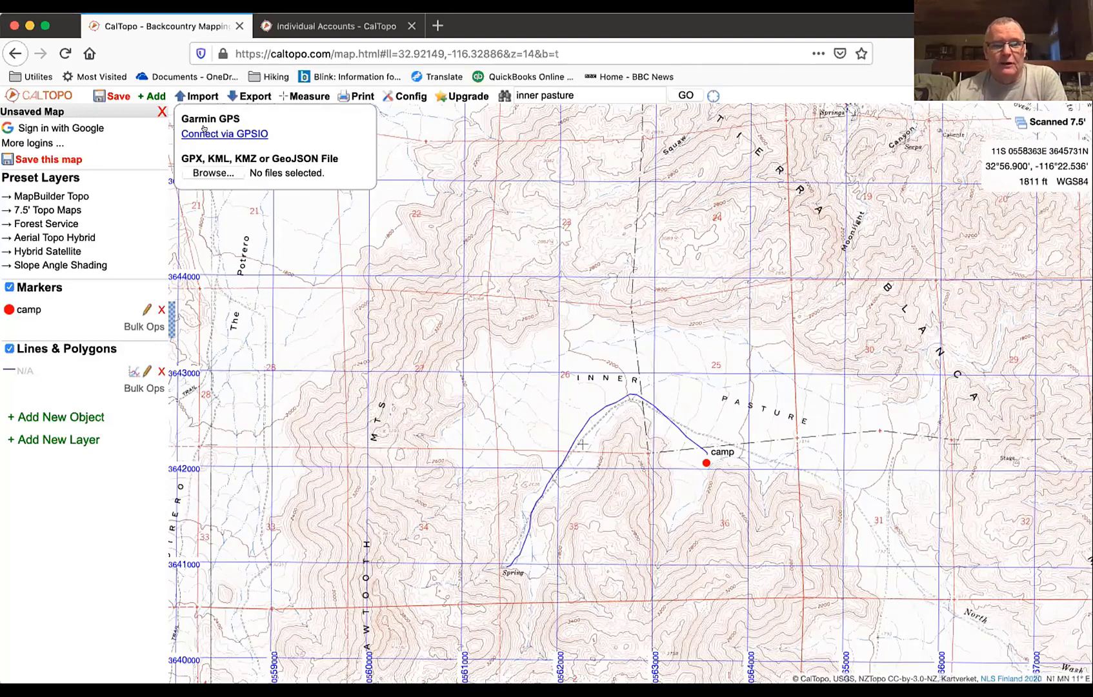
click(202, 167)
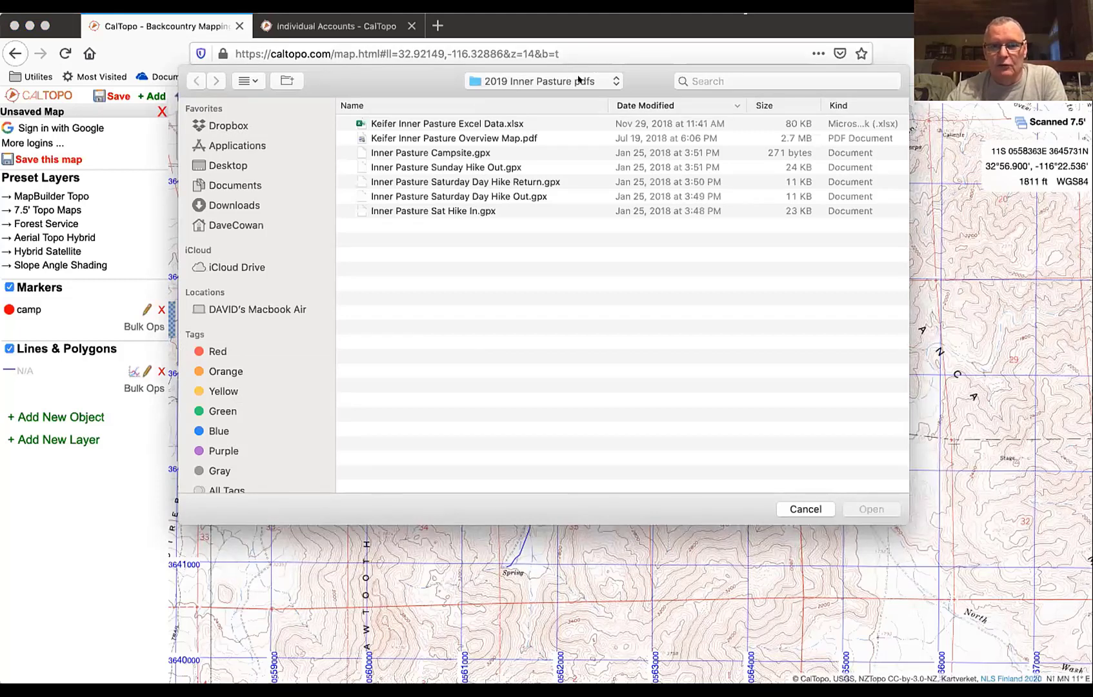
click(448, 167)
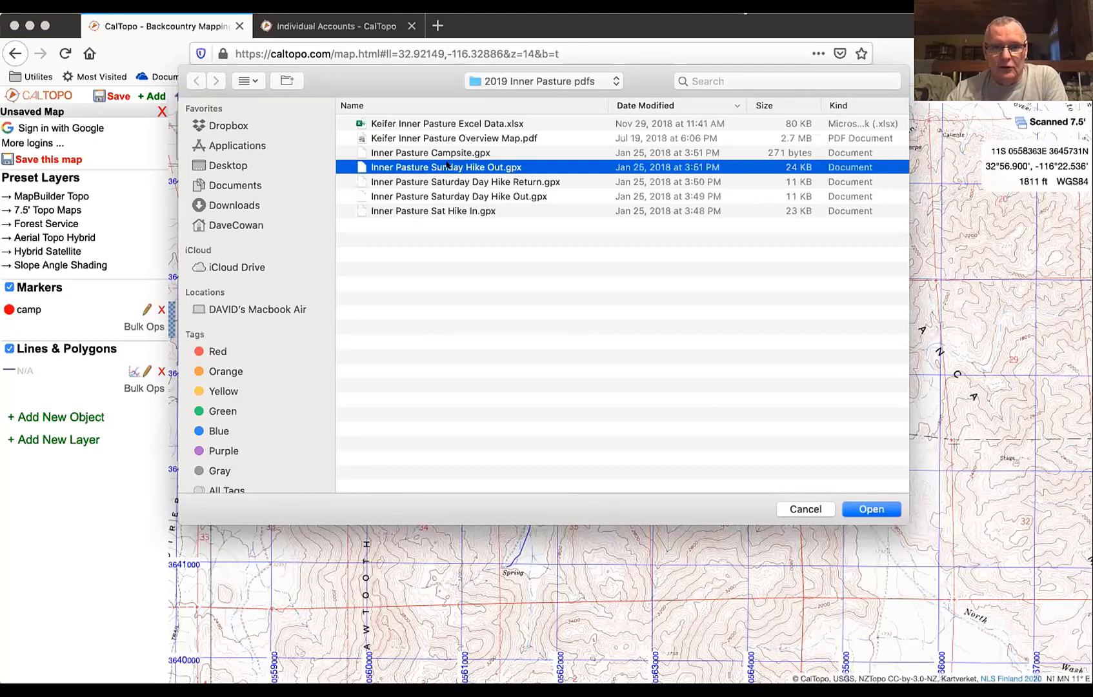
click(457, 152)
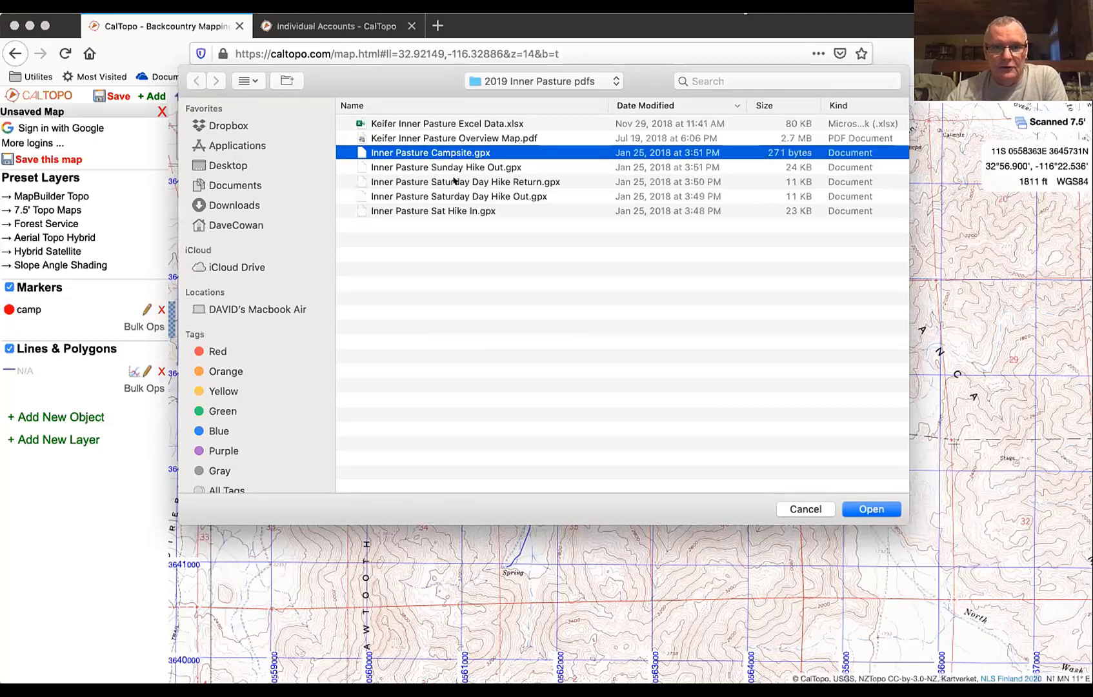
shift+click(435, 205)
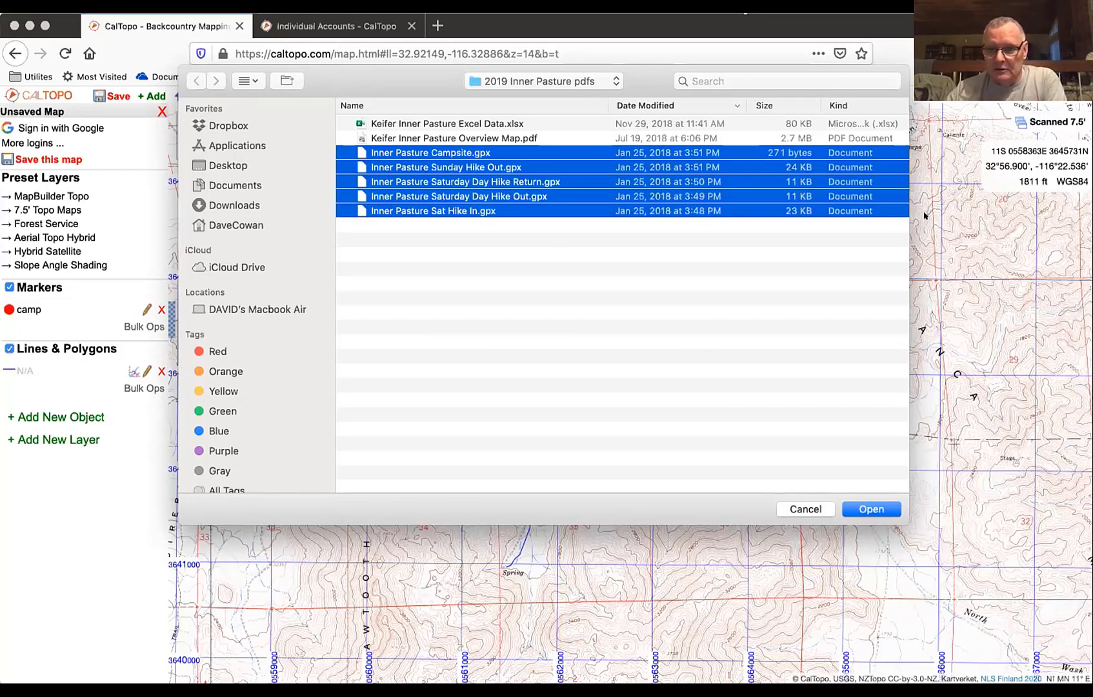
key(Return)
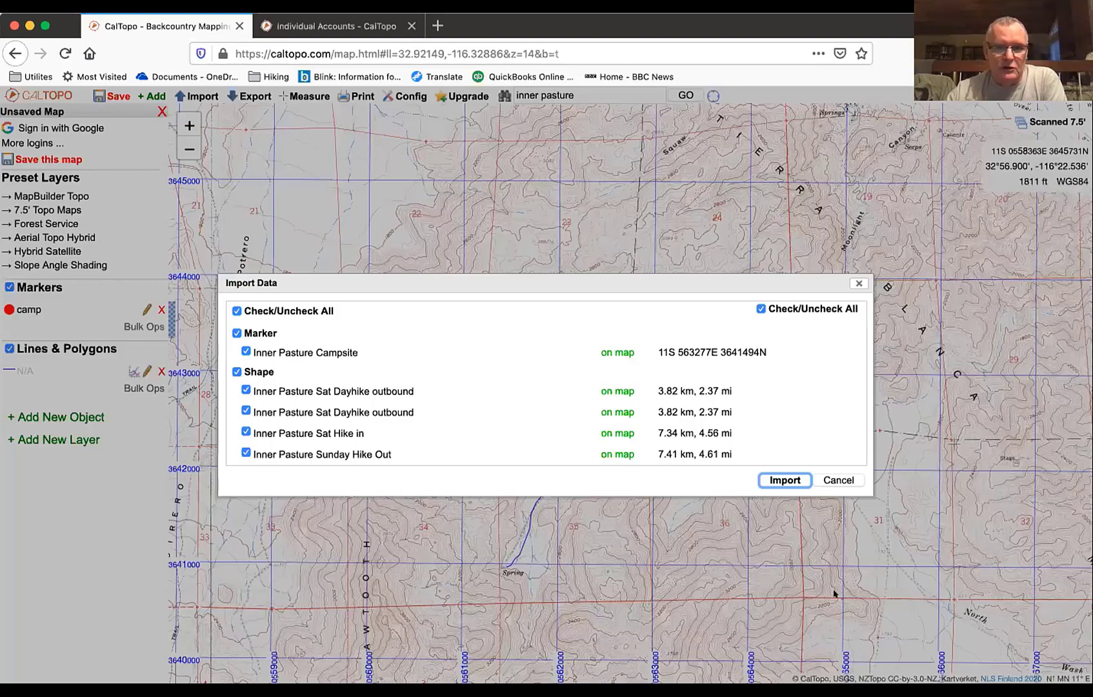
click(785, 480)
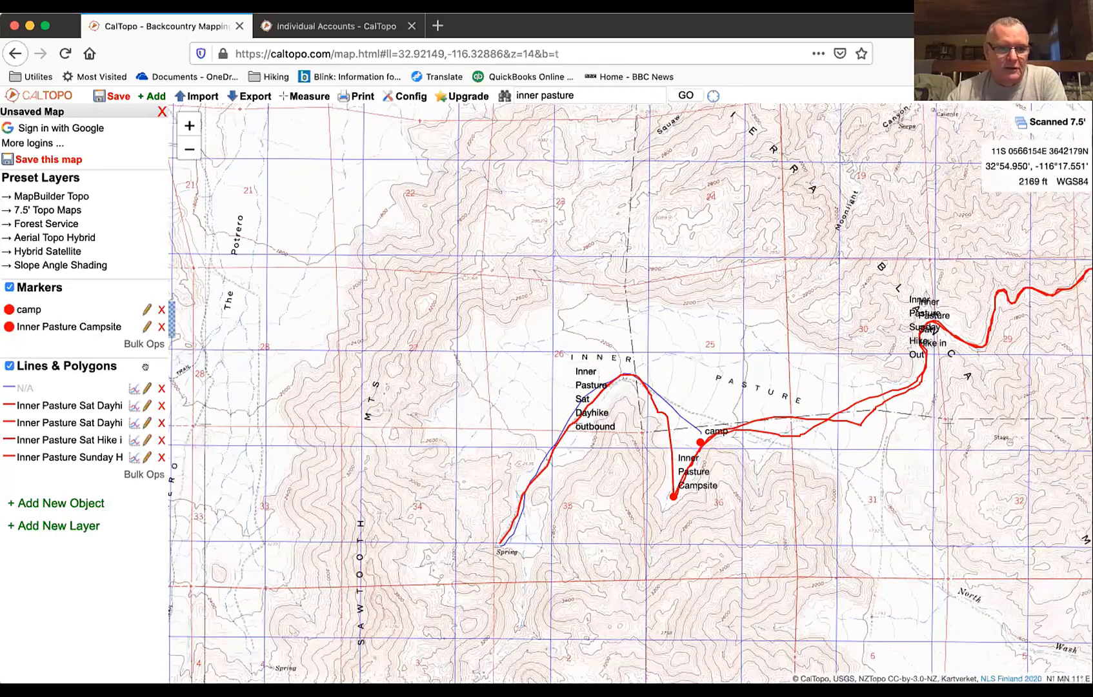
Edit the Inner Pasture Sat Hike in track, pulling points northwest of its middle stretch to form a detour into the pasture, and keep the change.
click(92, 400)
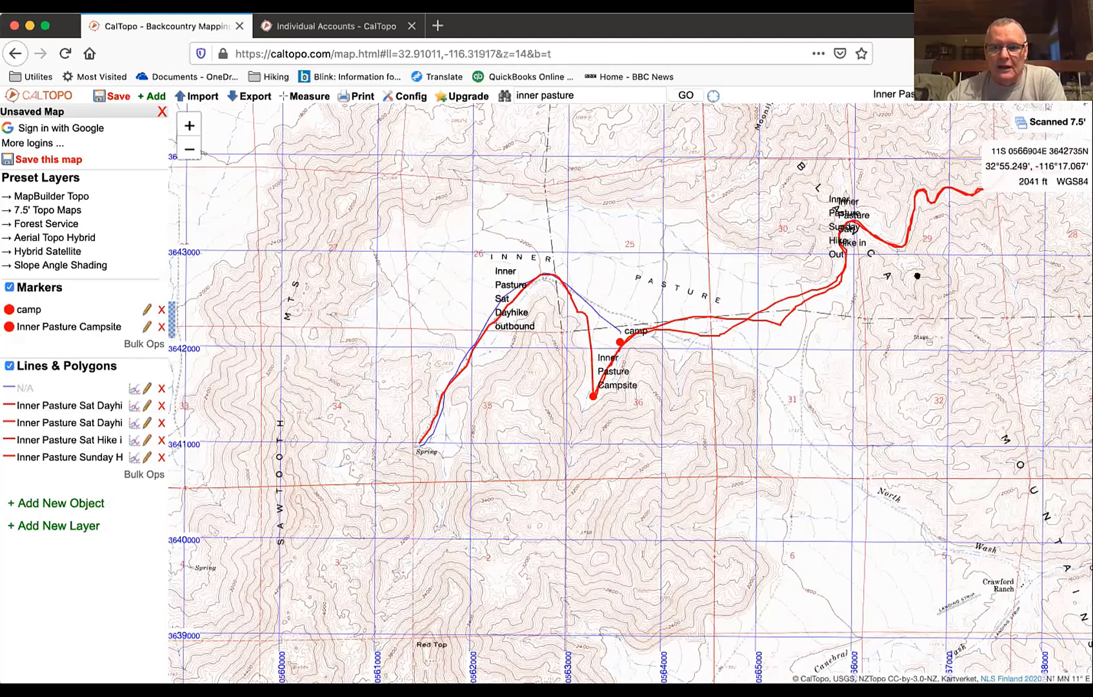
drag(917, 275, 731, 331)
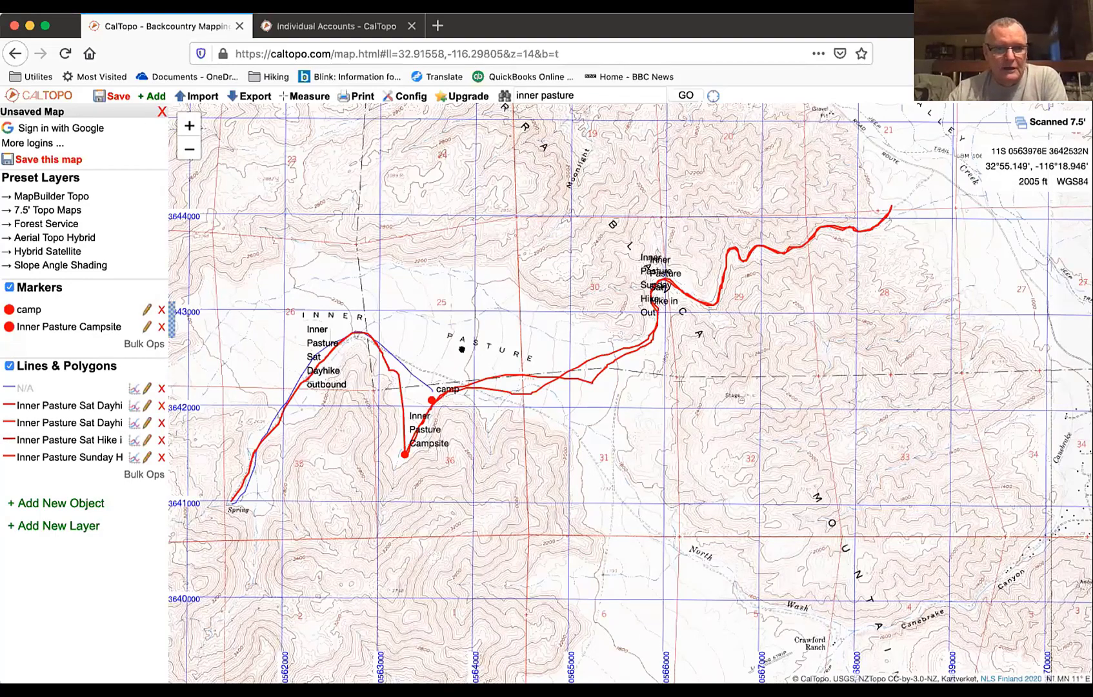
scroll(461, 349, up, 1)
scroll(305, 313, up, 1)
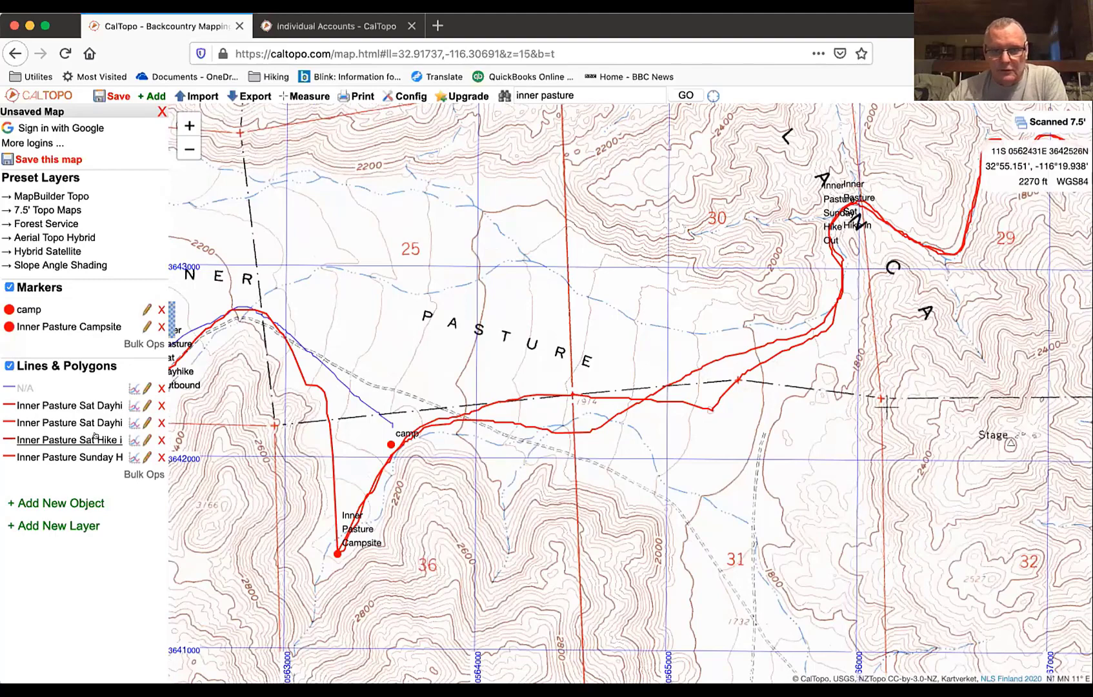
click(95, 437)
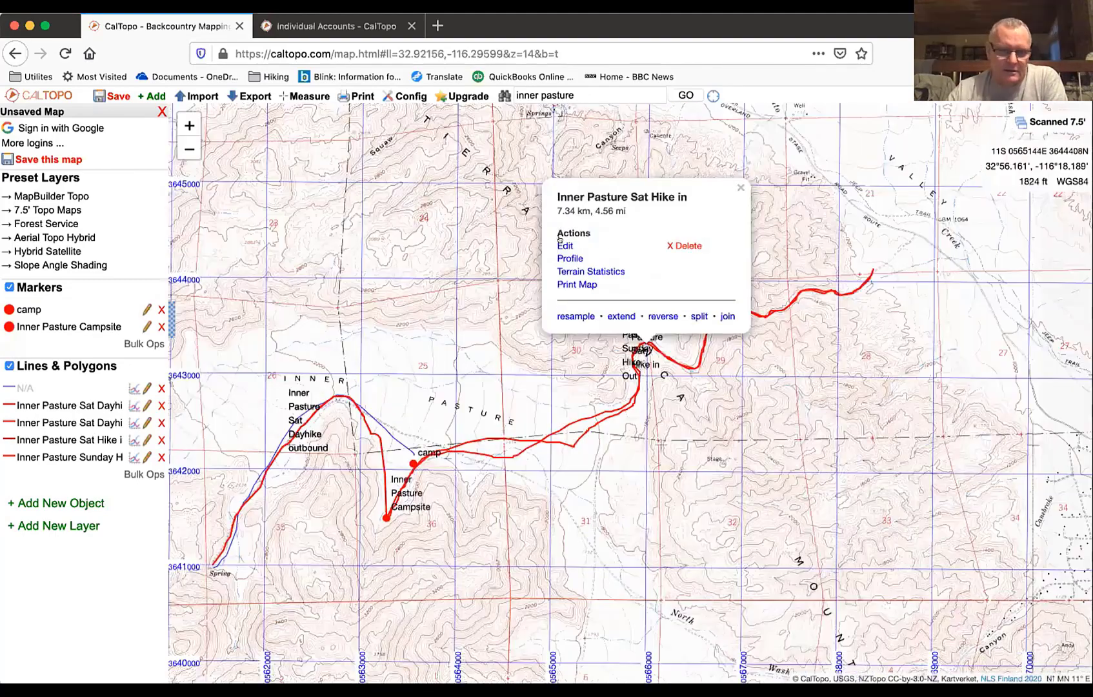
click(561, 244)
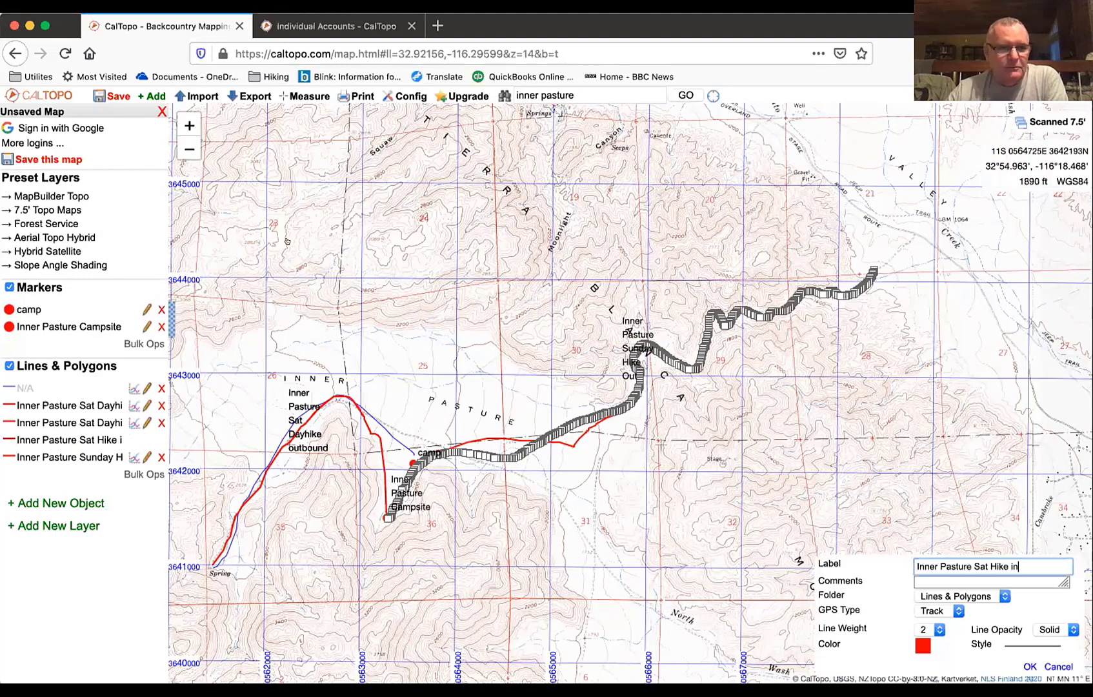
click(181, 116)
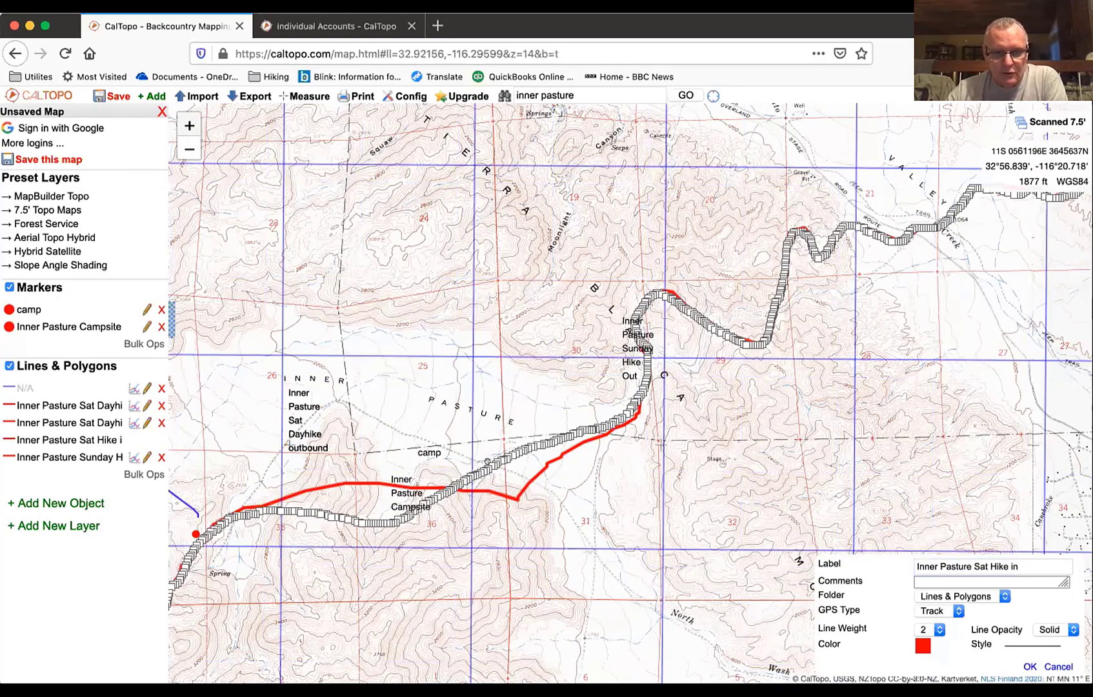
scroll(489, 461, up, 1)
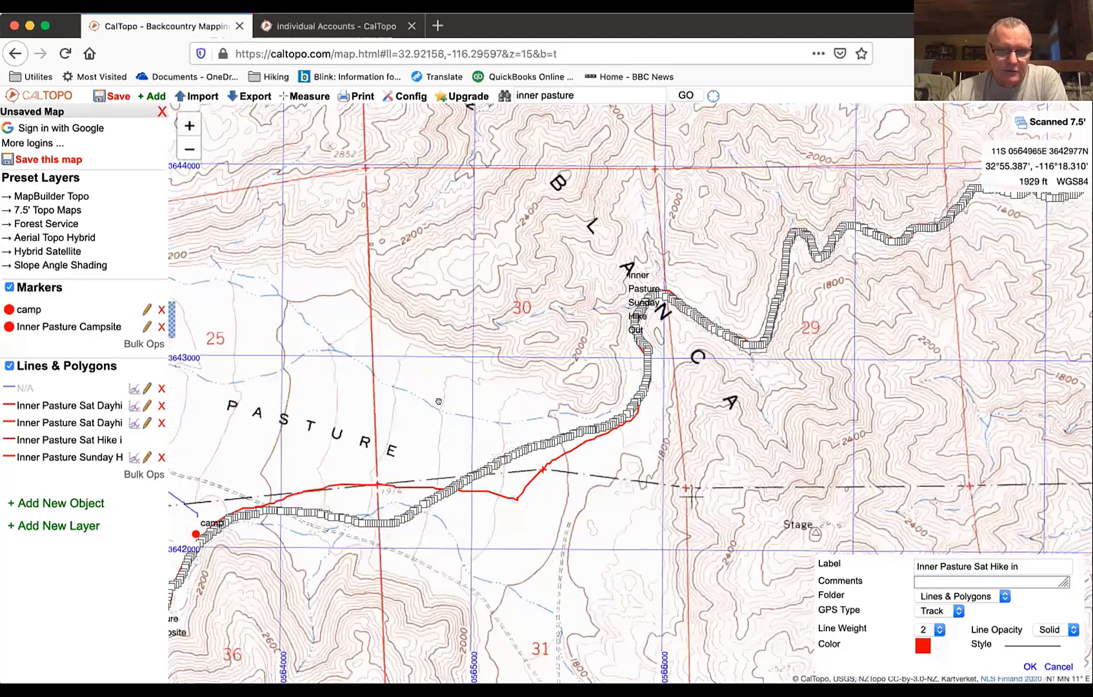
click(490, 462)
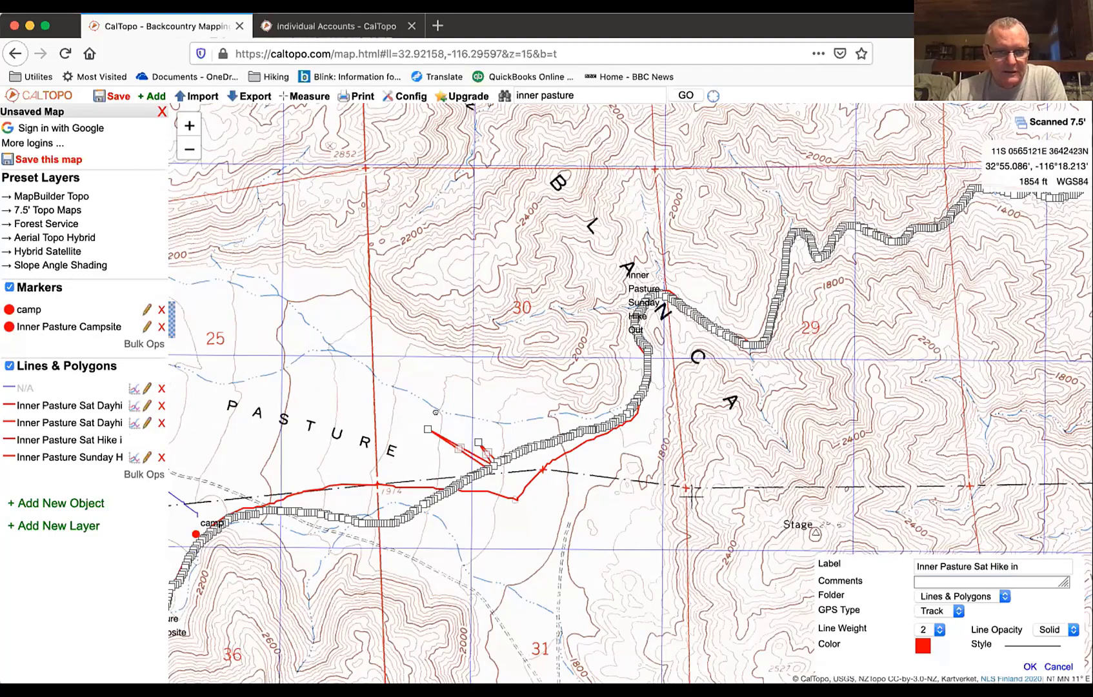
click(450, 423)
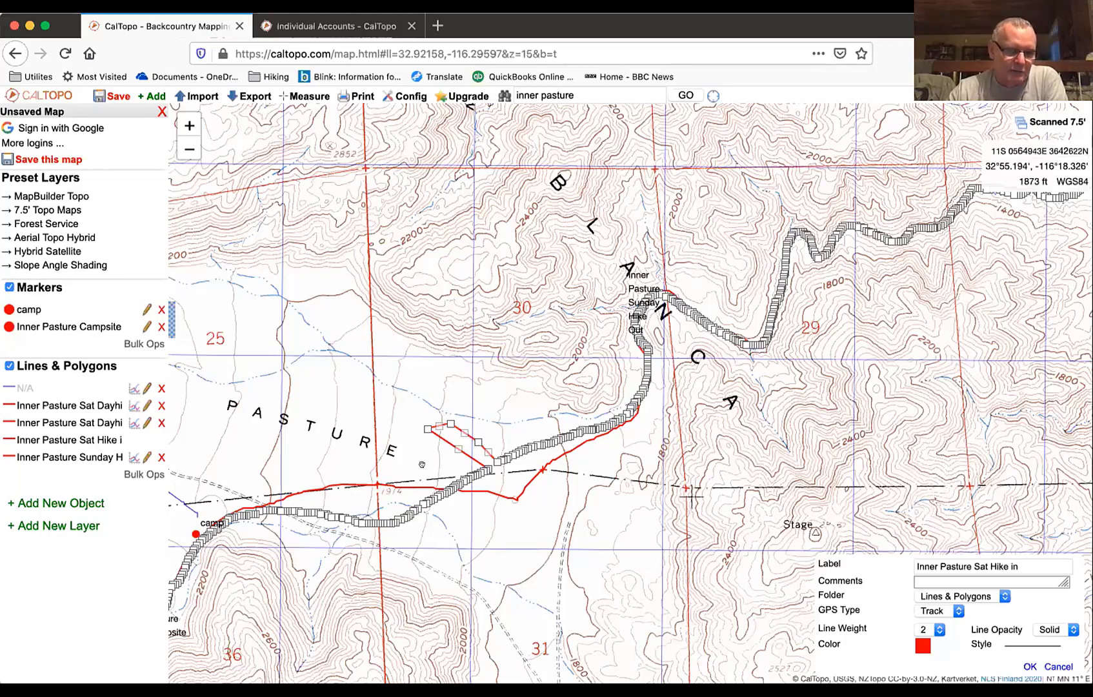
click(1029, 666)
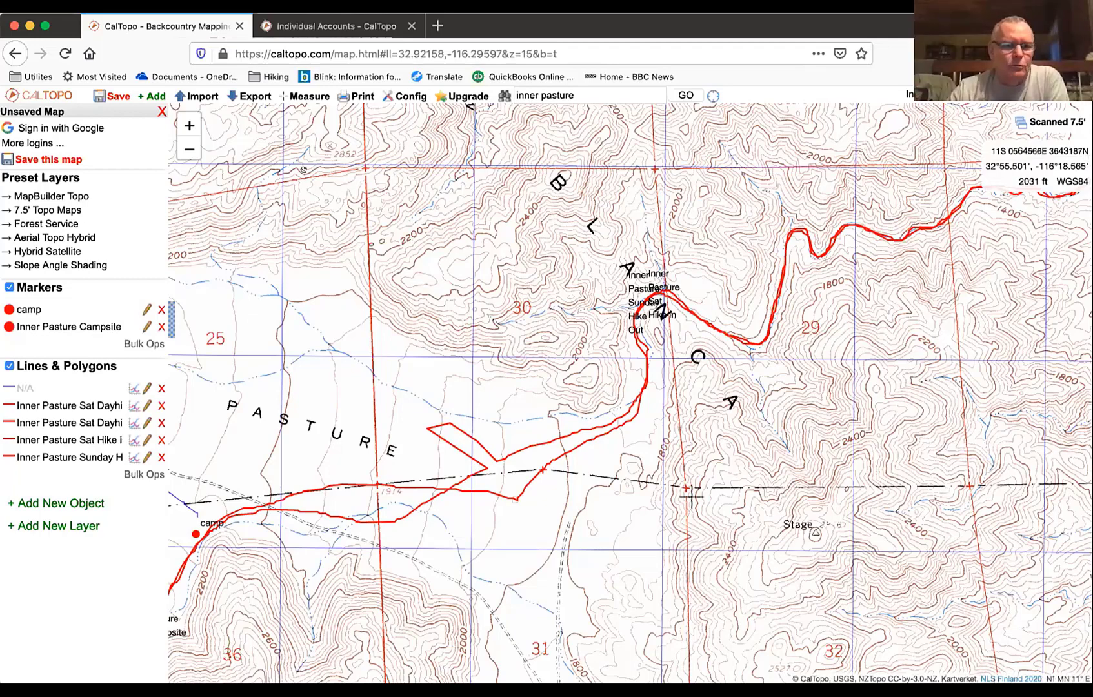
Measure the straight-line distance from the northern pasture in section 25 east to the hills in section 30.
click(303, 95)
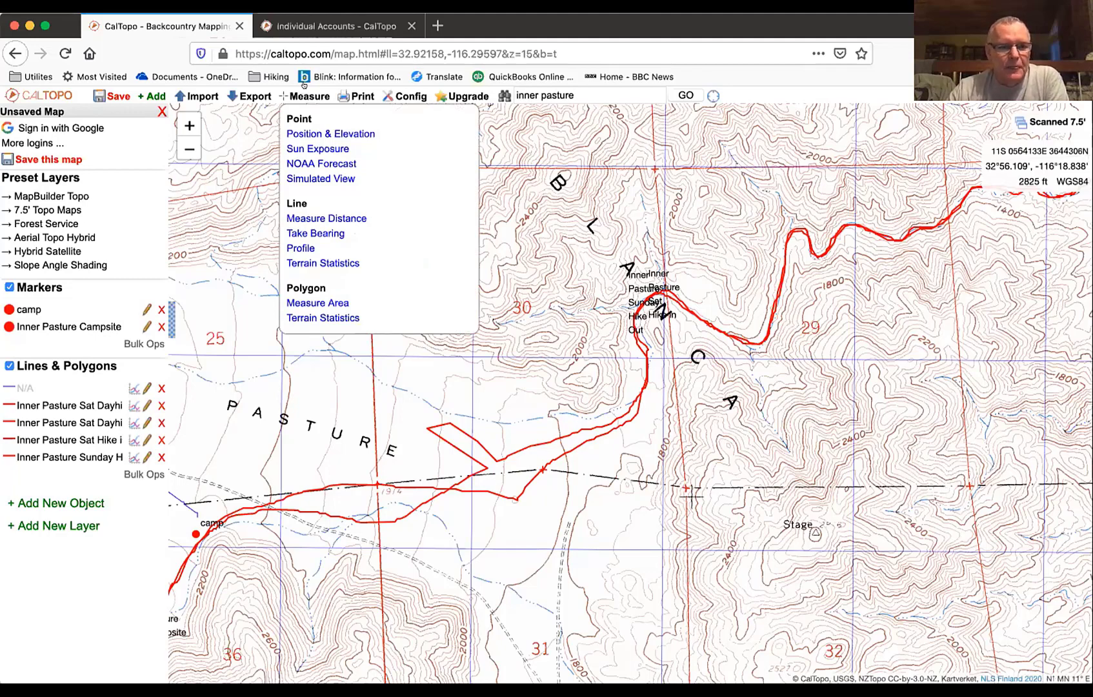
click(326, 218)
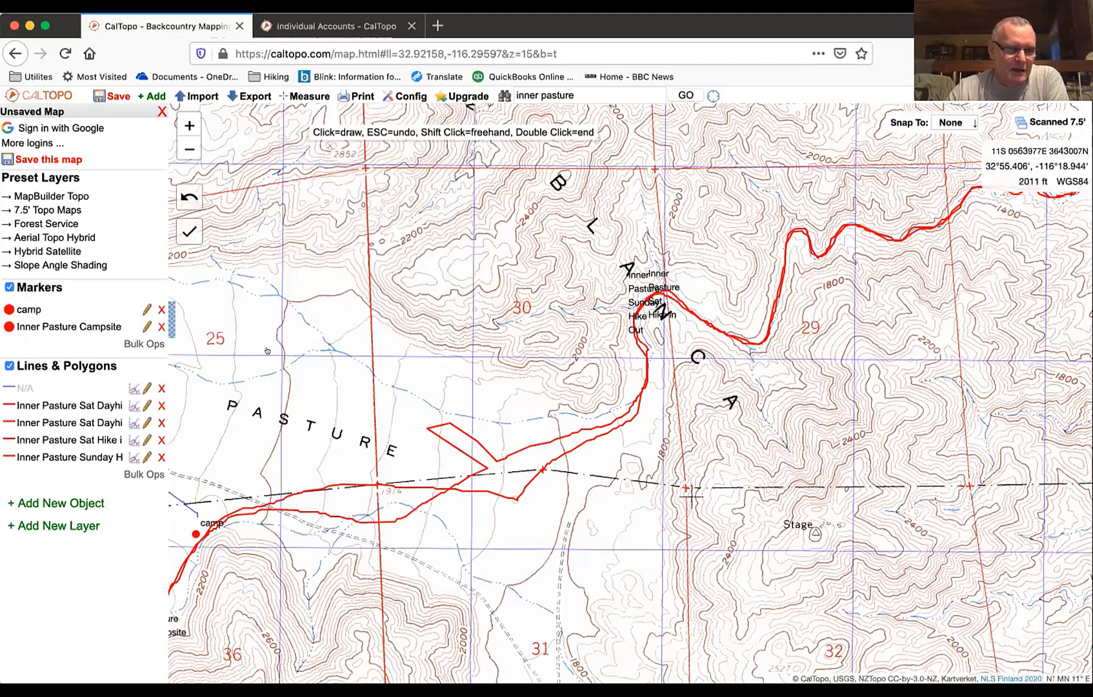
click(267, 351)
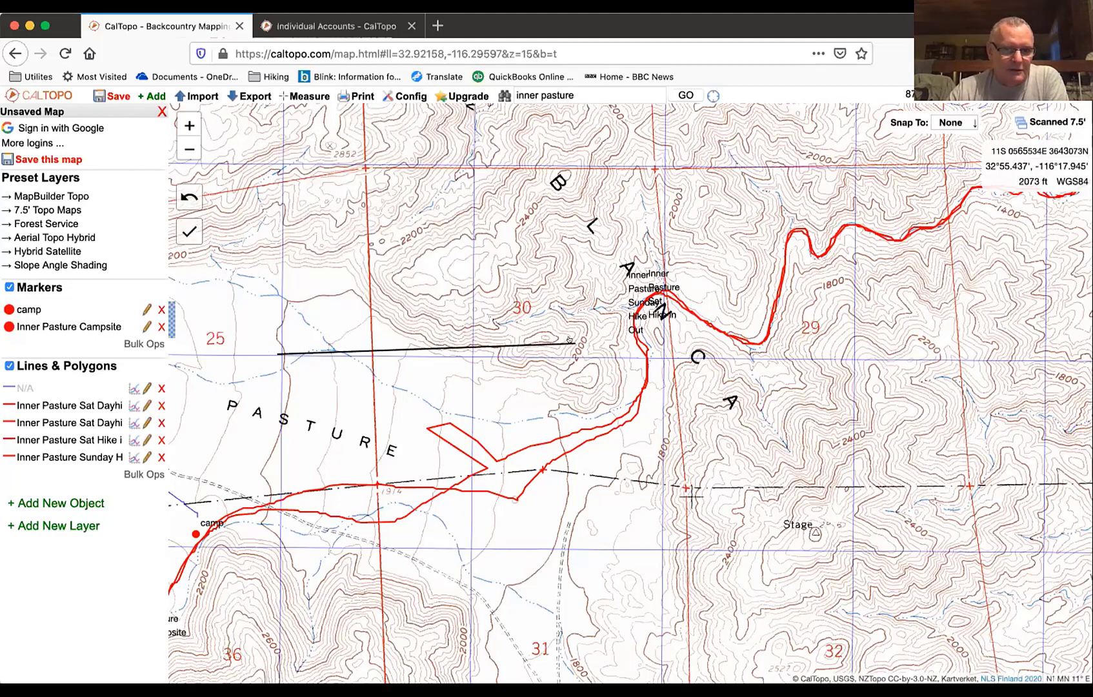
key(Escape)
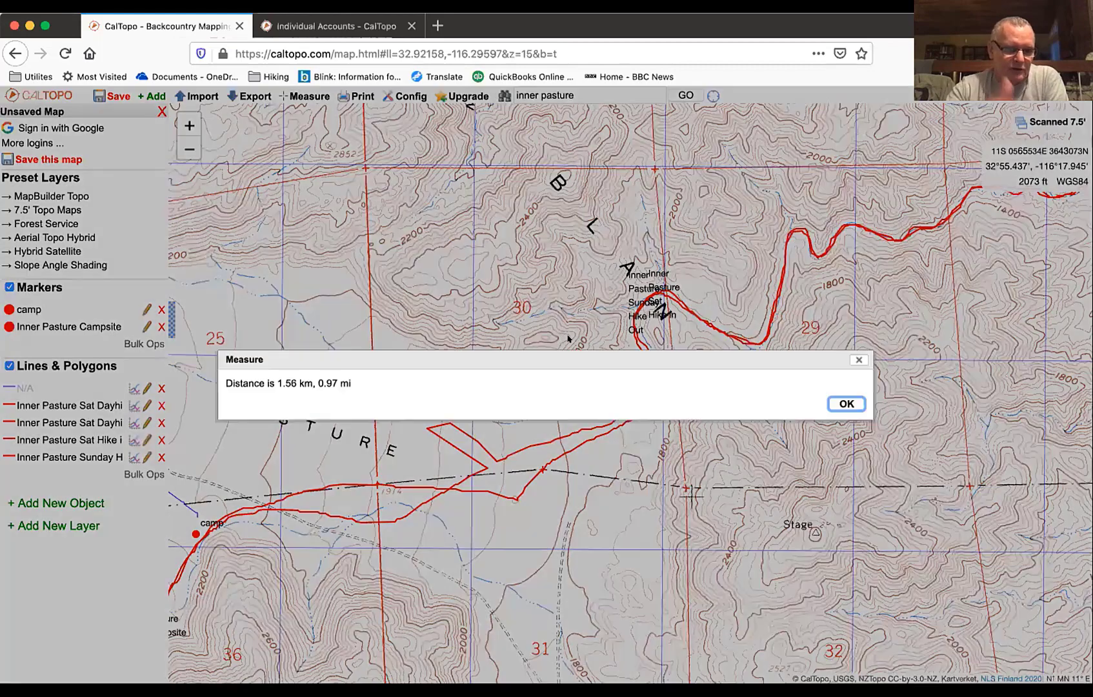
click(857, 358)
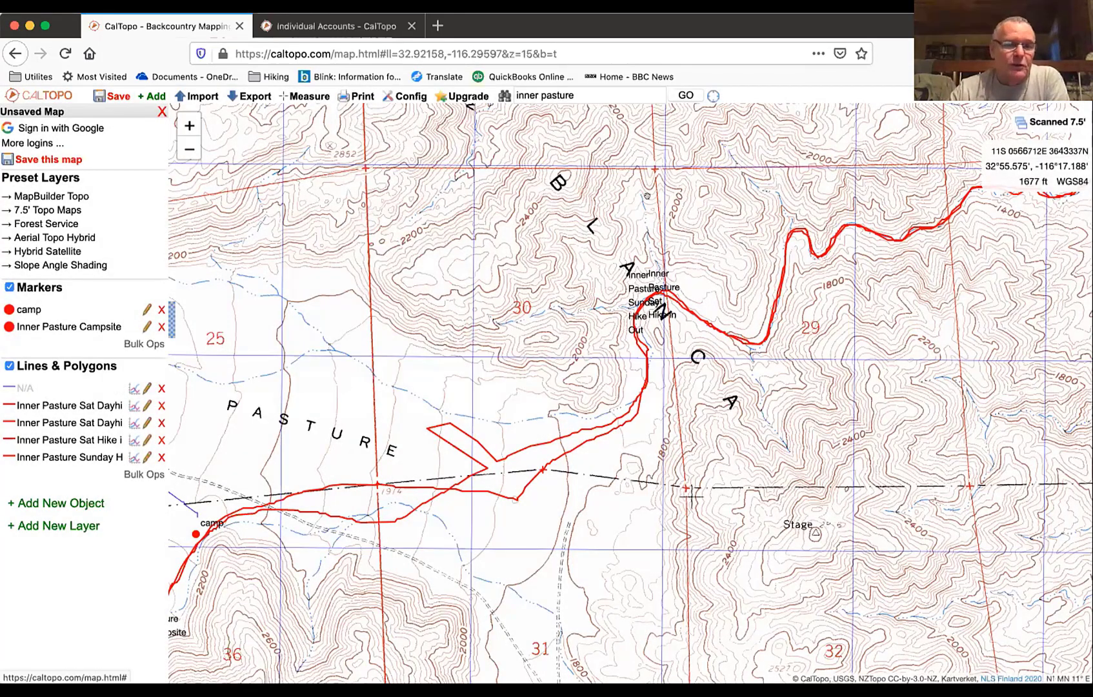
Look up the NOAA forecast for a point in the northern pasture, review the current conditions and detailed forecast, and return to the CalTopo map.
mouse_move(300, 96)
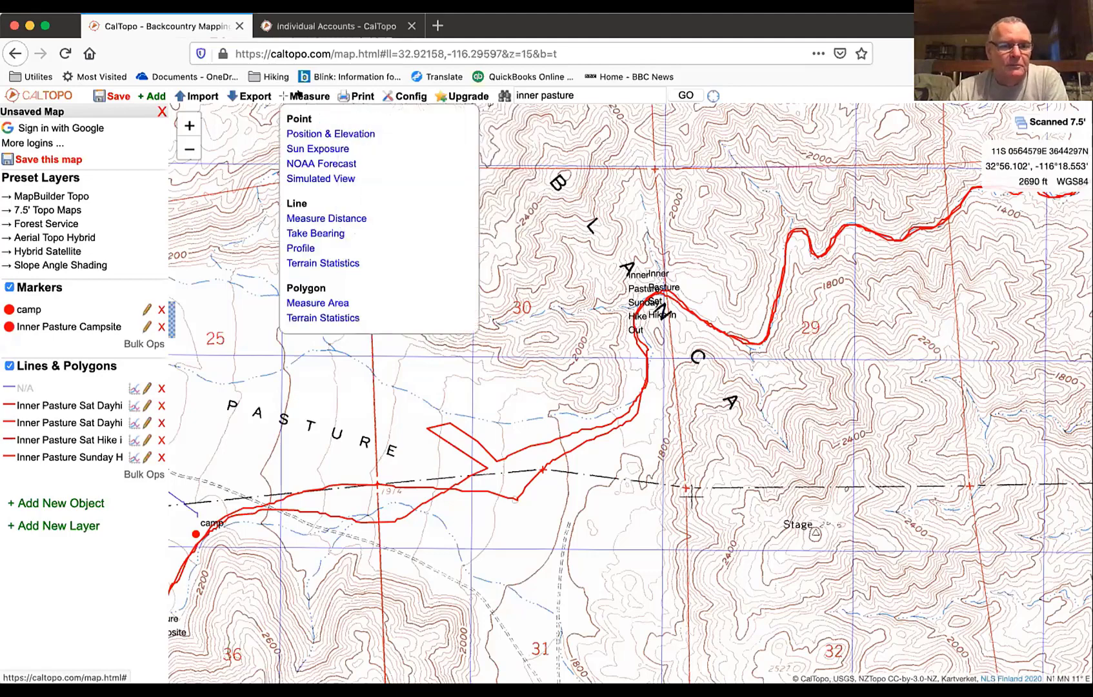
click(318, 162)
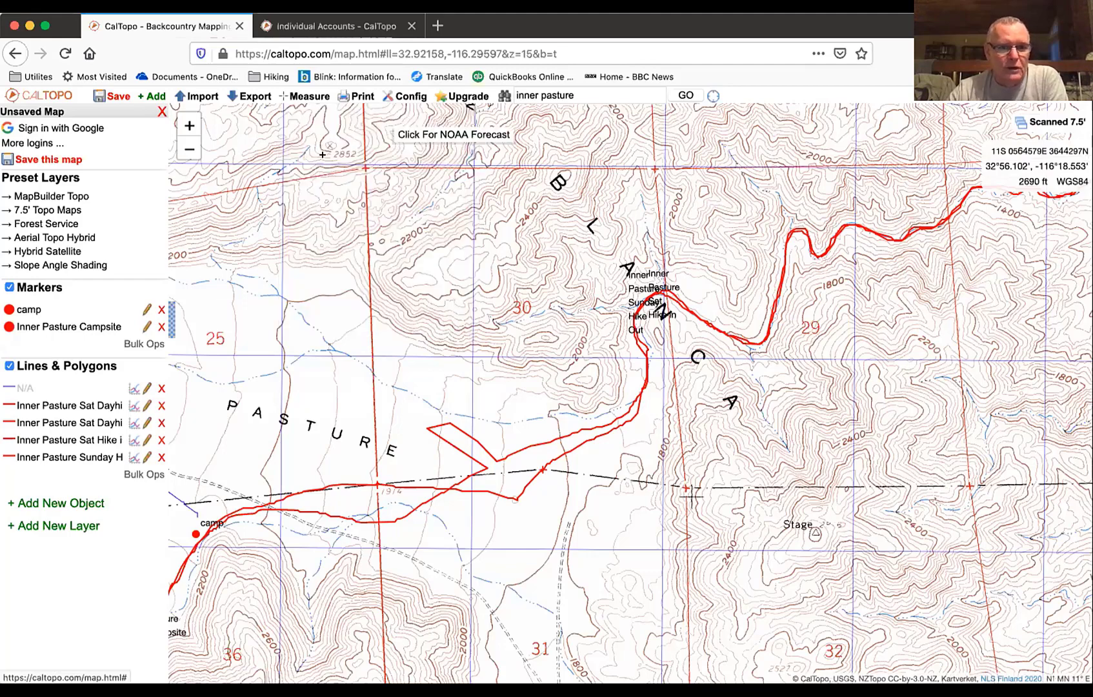
click(313, 329)
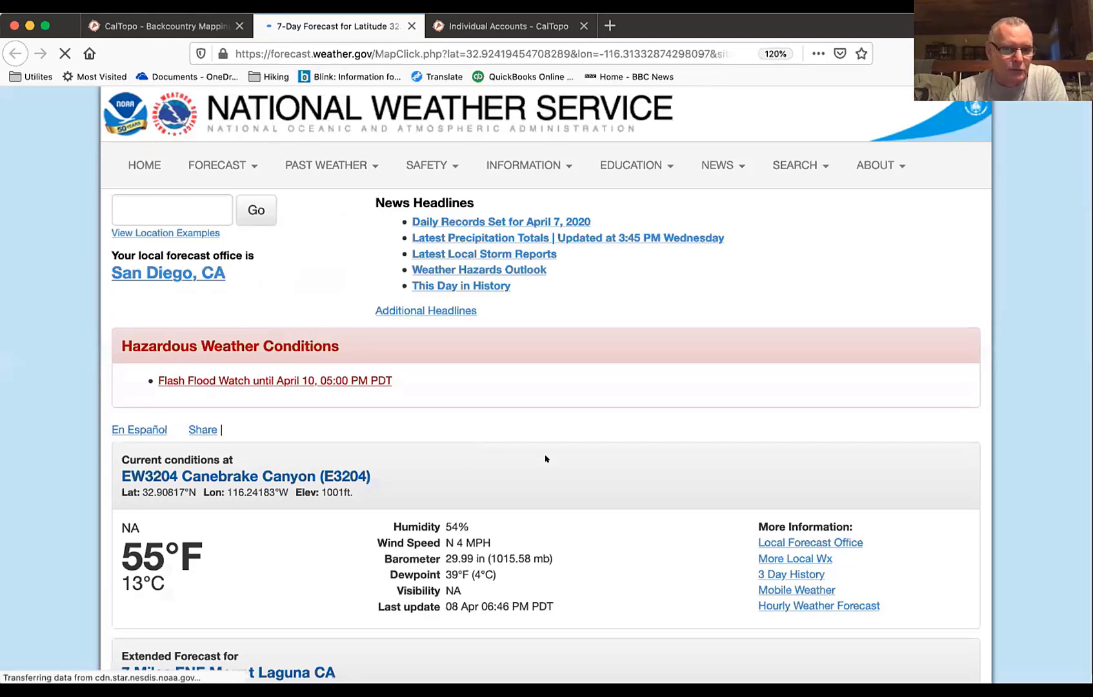
scroll(545, 459, down, 12)
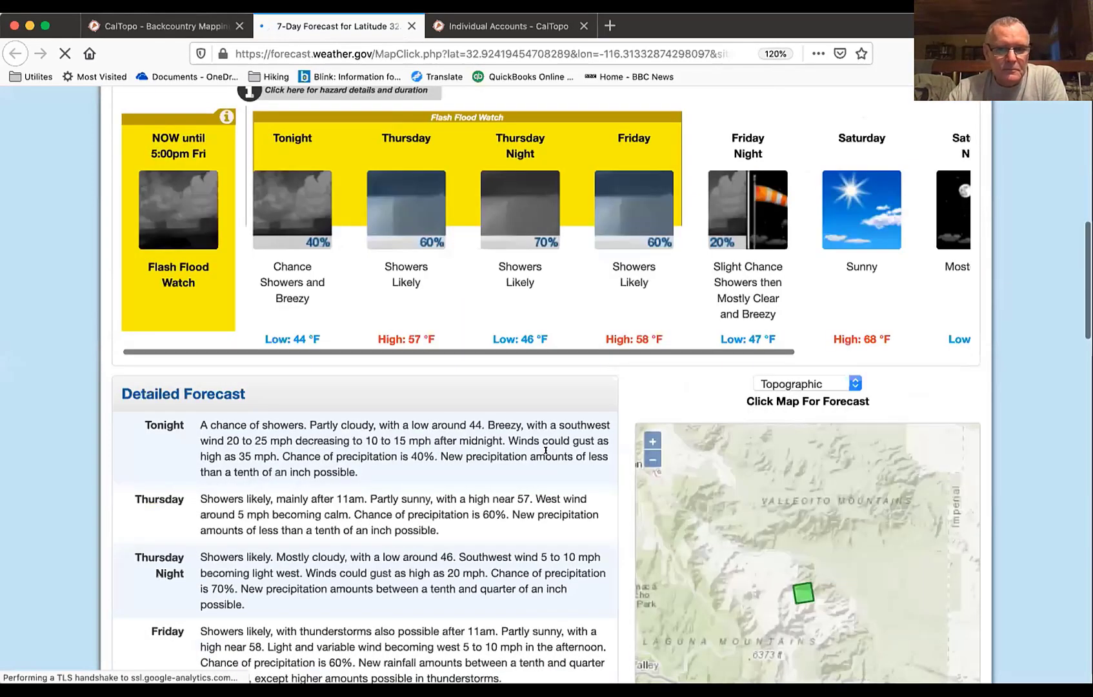
scroll(546, 454, down, 3)
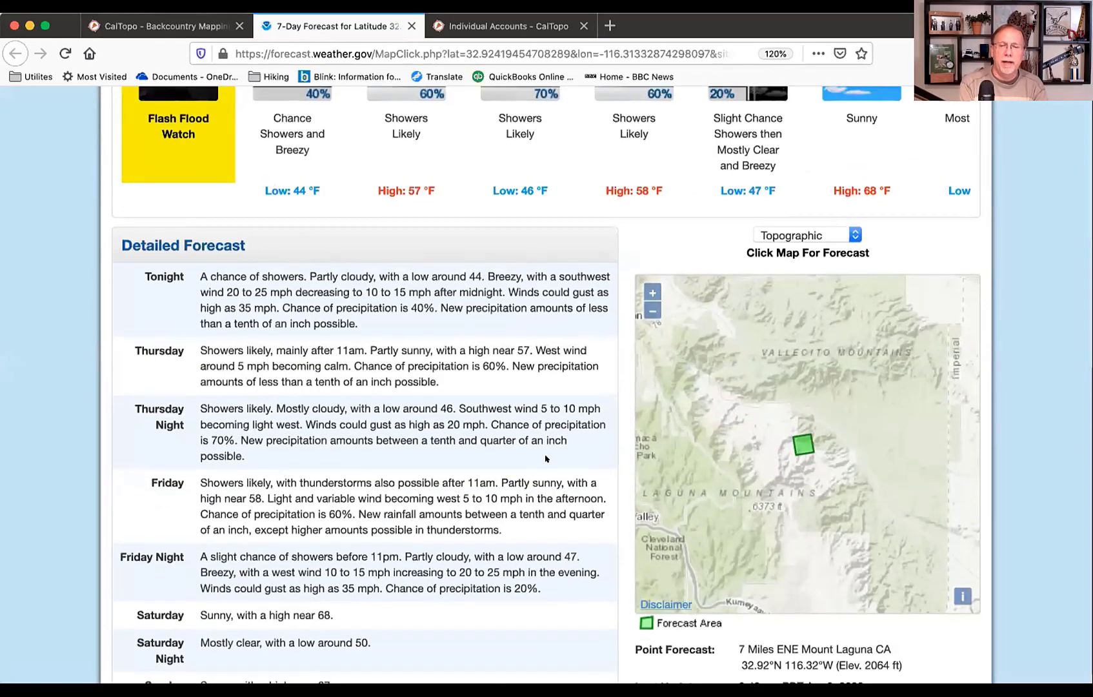
scroll(545, 459, up, 5)
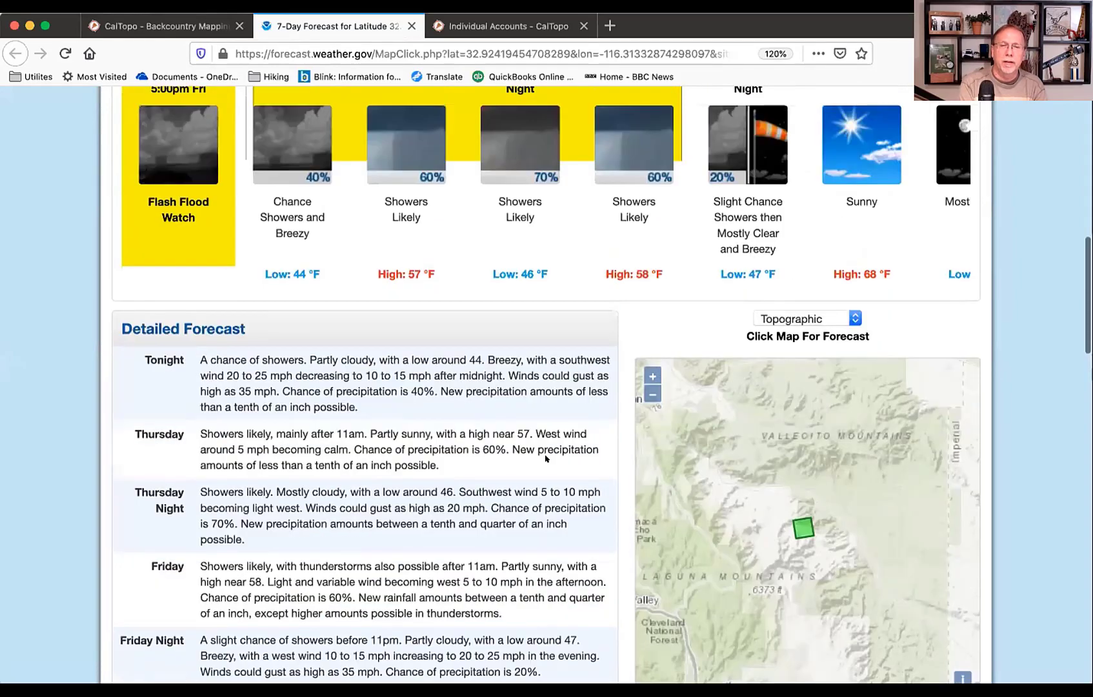
scroll(545, 458, up, 2)
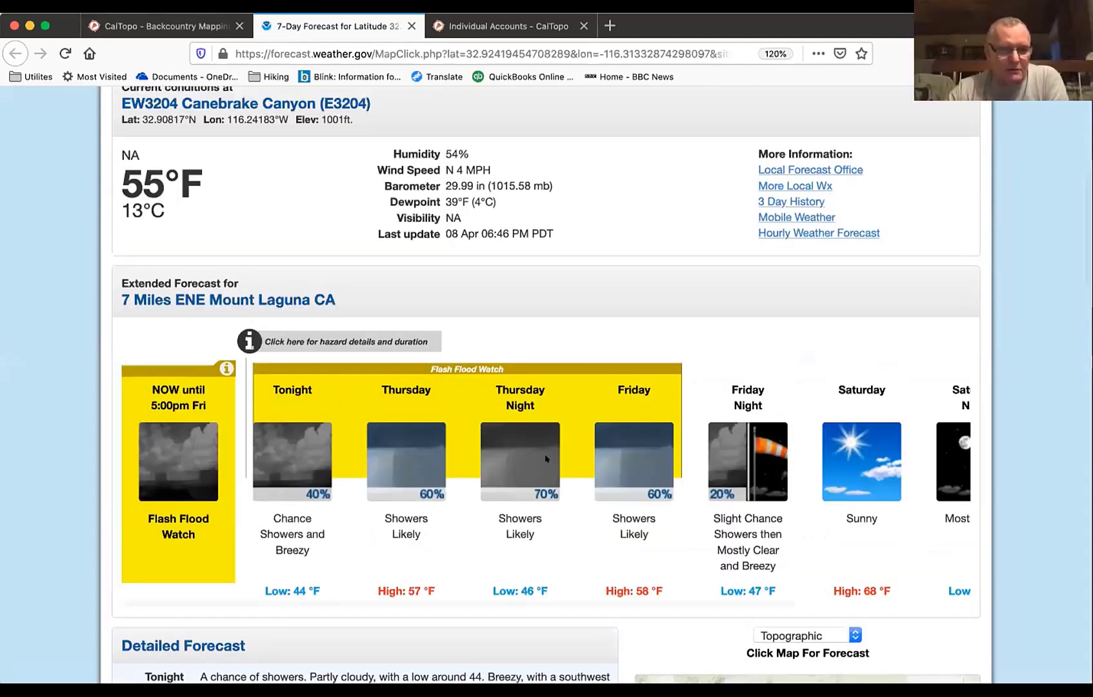
scroll(545, 459, up, 5)
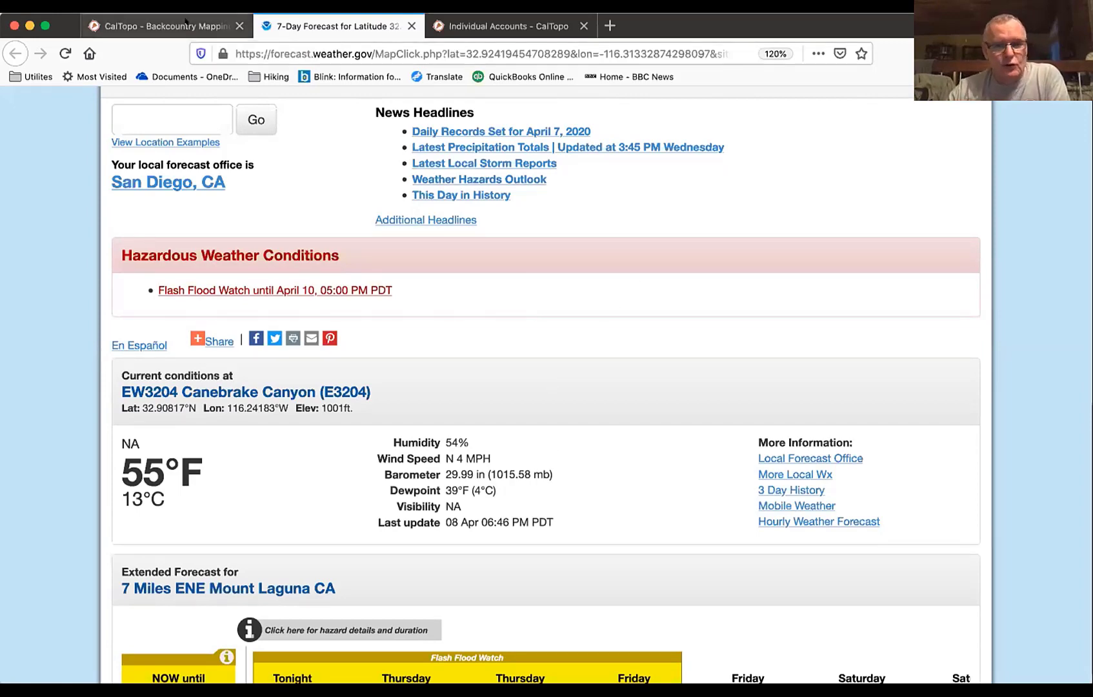
click(185, 22)
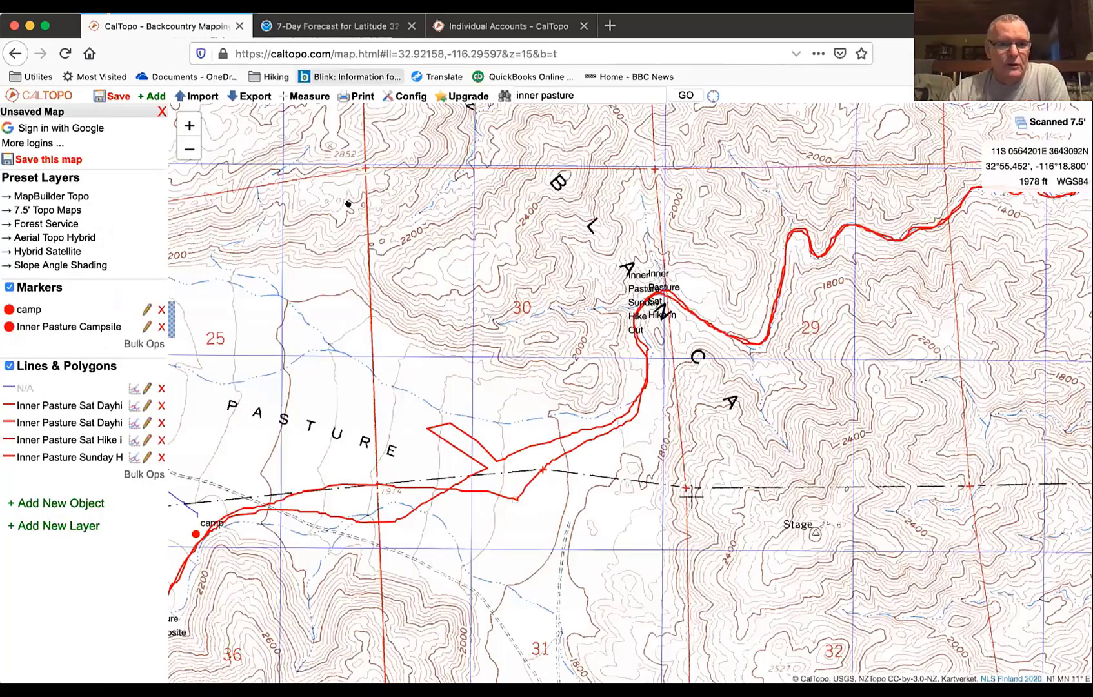
Start saving the map and sign in with the existing Google account.
mouse_move(351, 206)
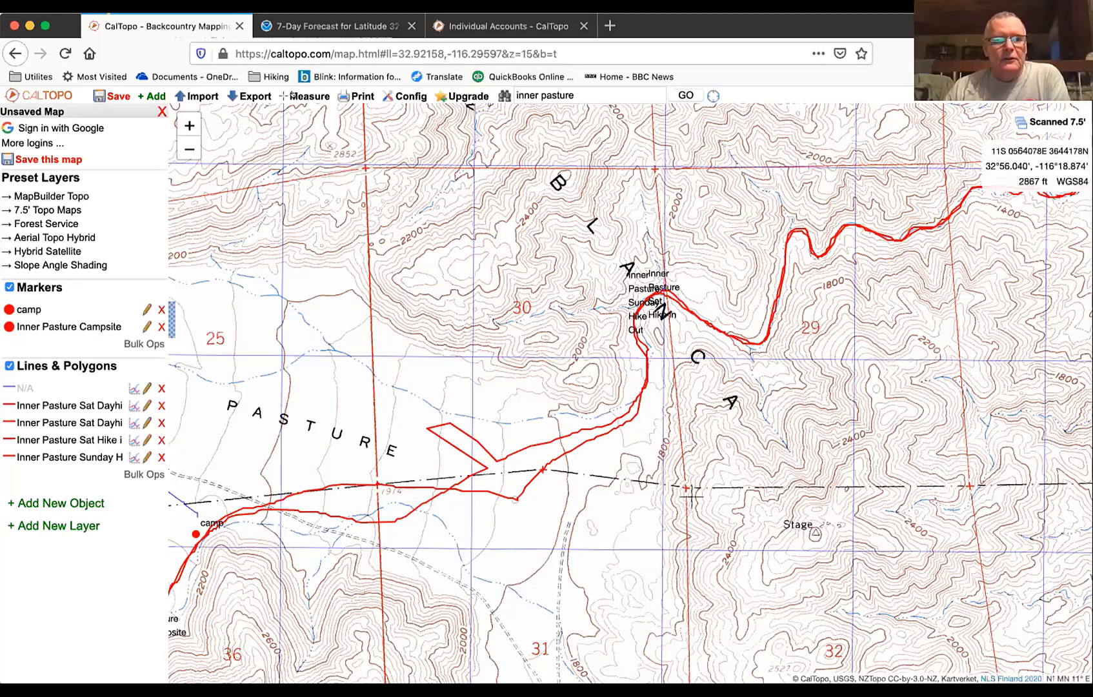
mouse_move(295, 95)
mouse_move(361, 94)
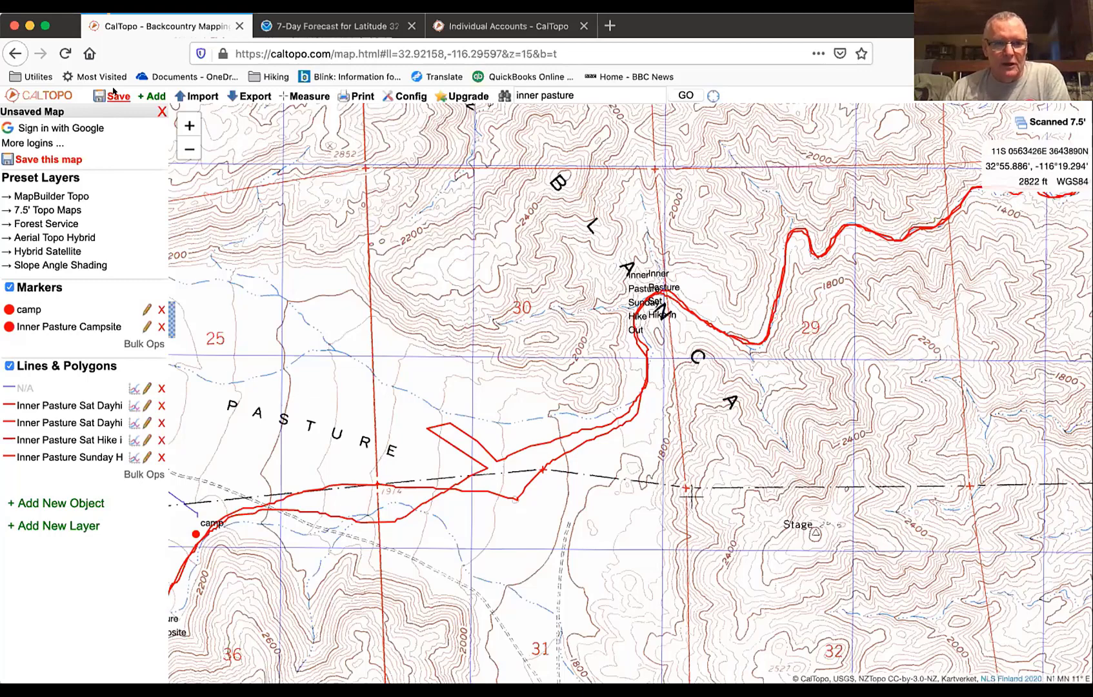
click(115, 93)
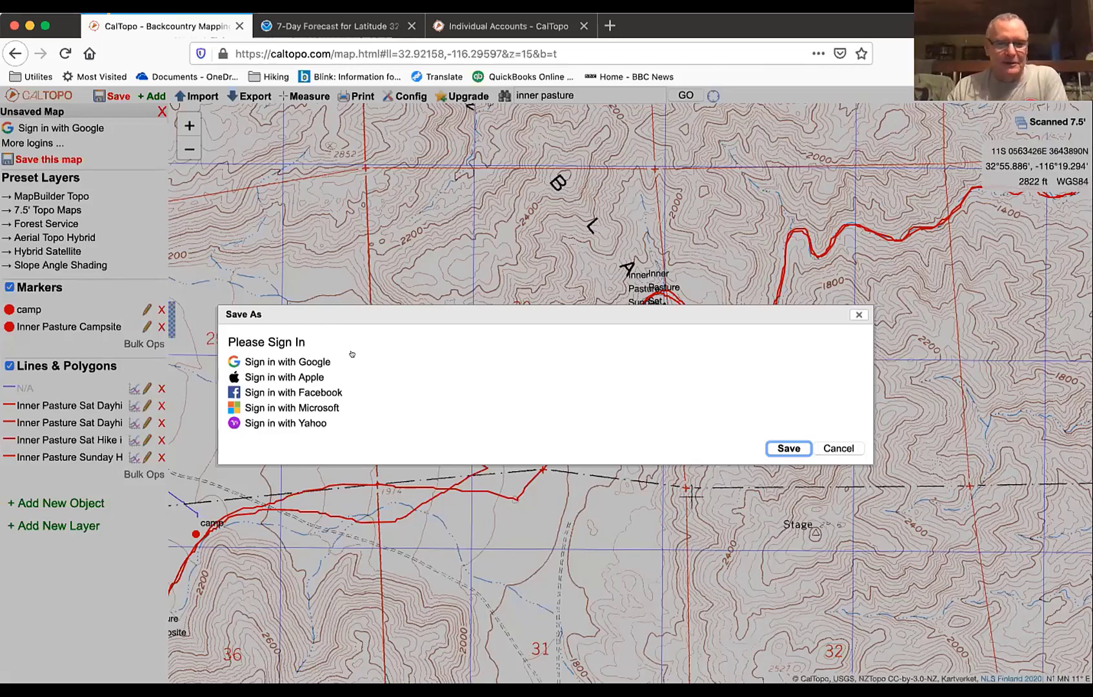
click(300, 361)
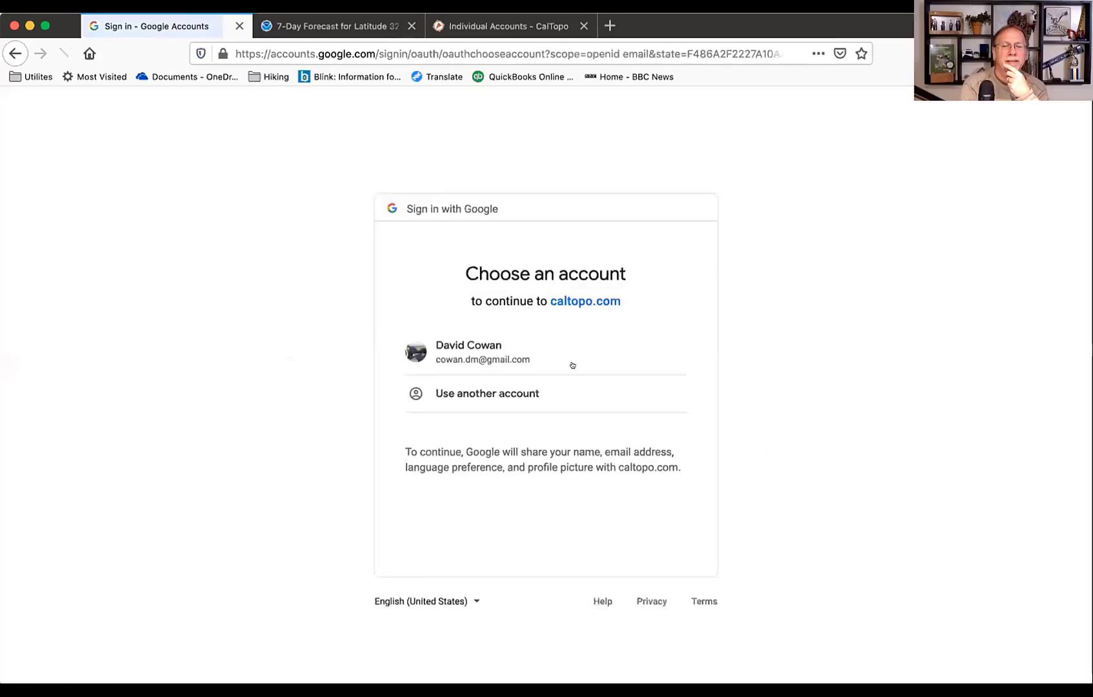
click(503, 347)
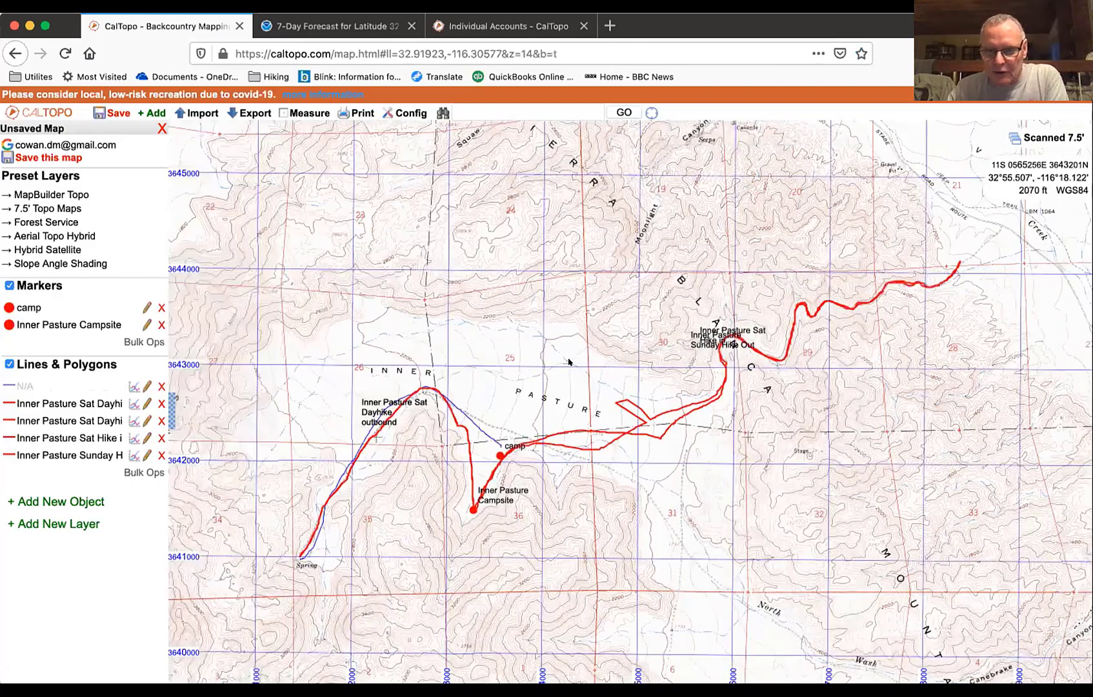
Review the options for saving the map to the account, including its sharing visibility and write-access password, and leave without saving.
scroll(522, 423, up, 2)
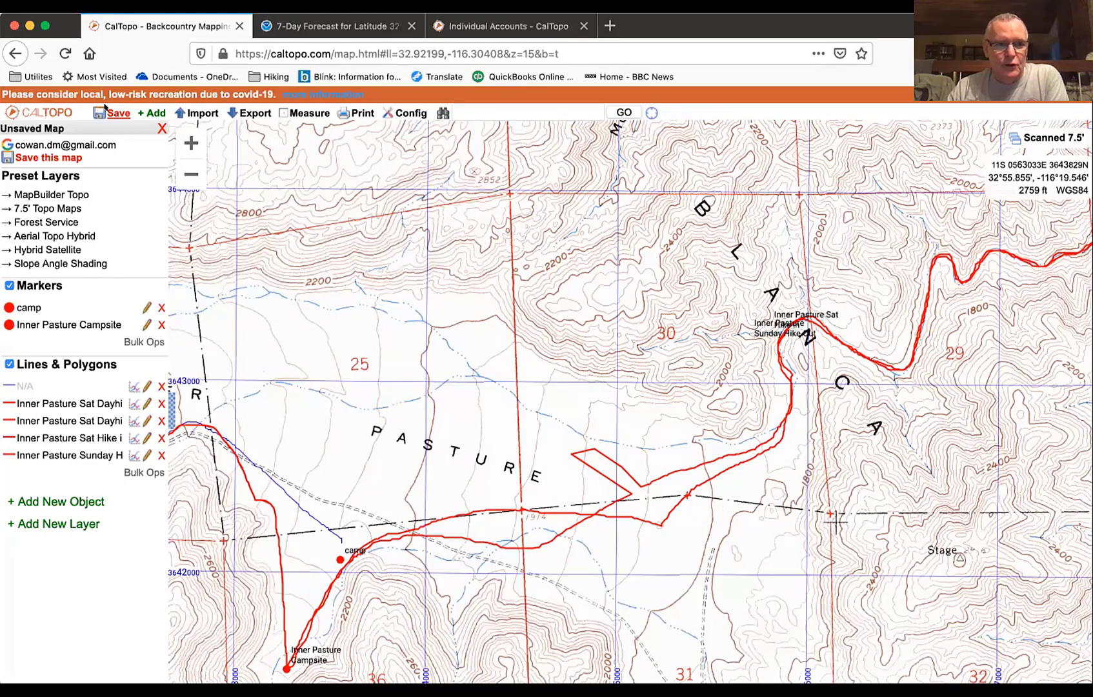
click(105, 107)
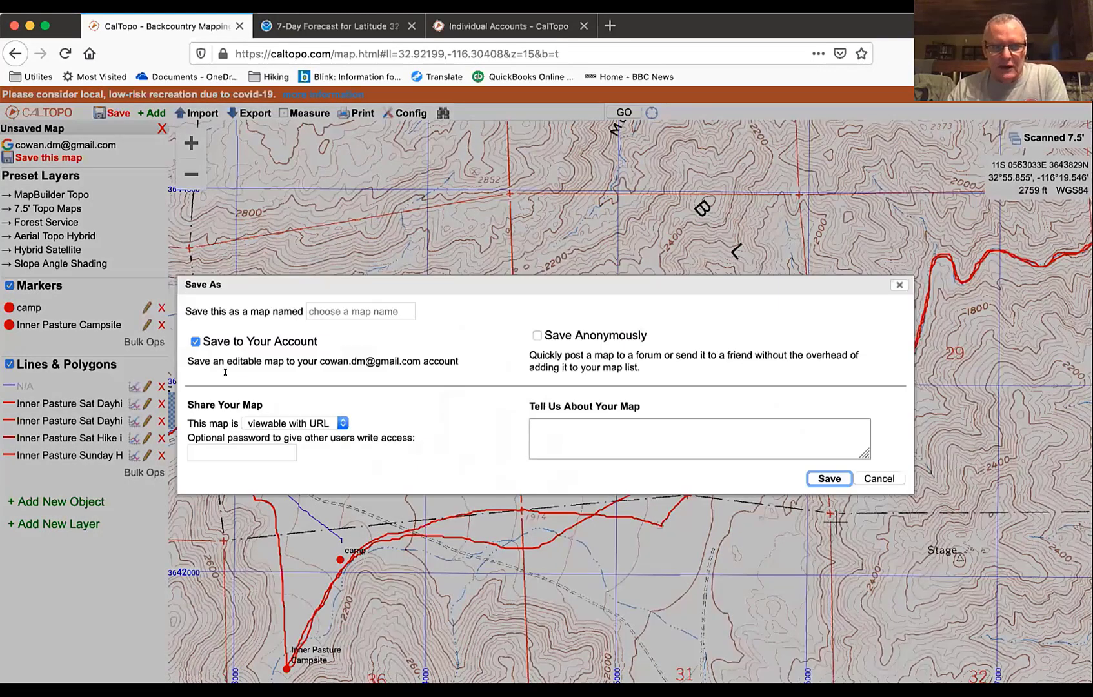
click(336, 421)
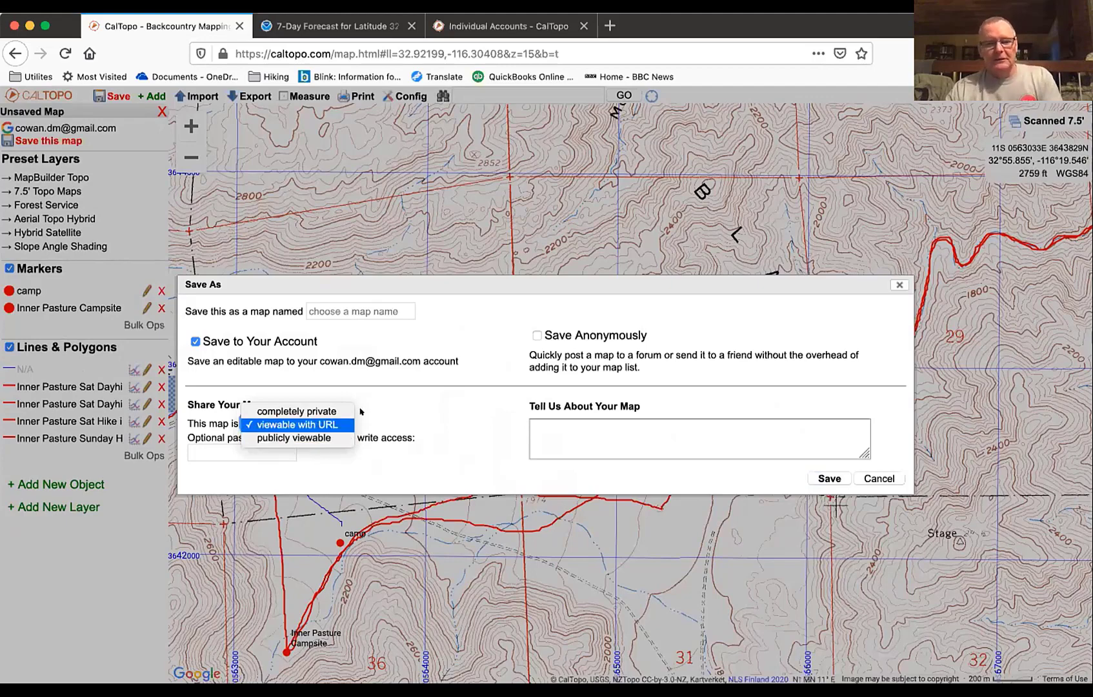
click(483, 324)
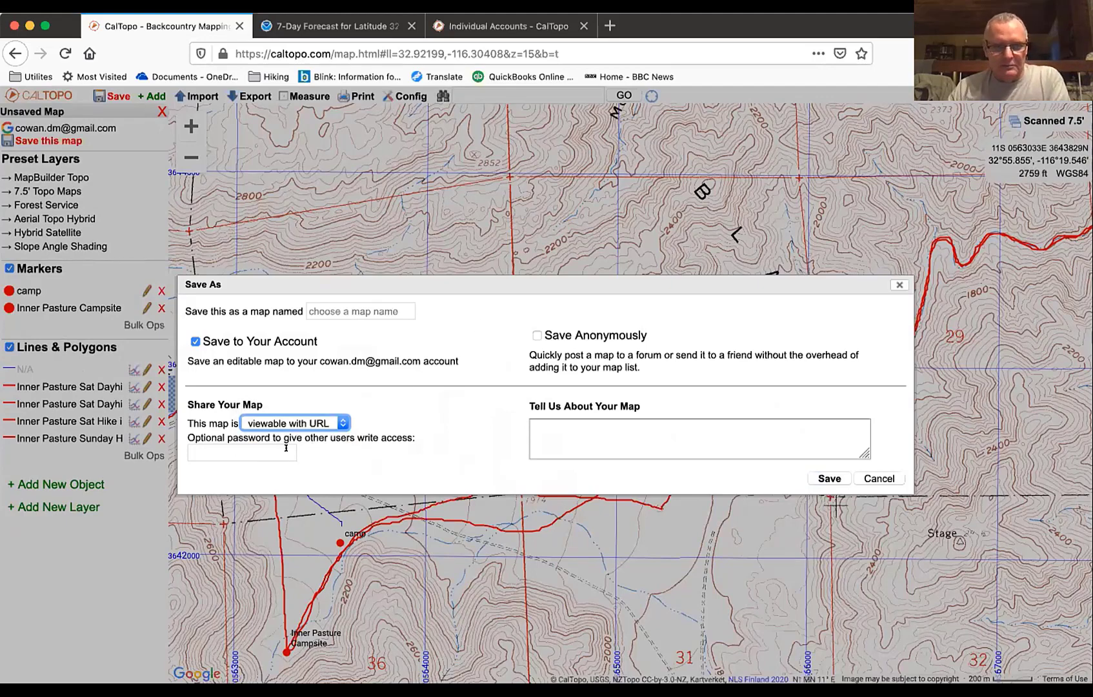
click(250, 449)
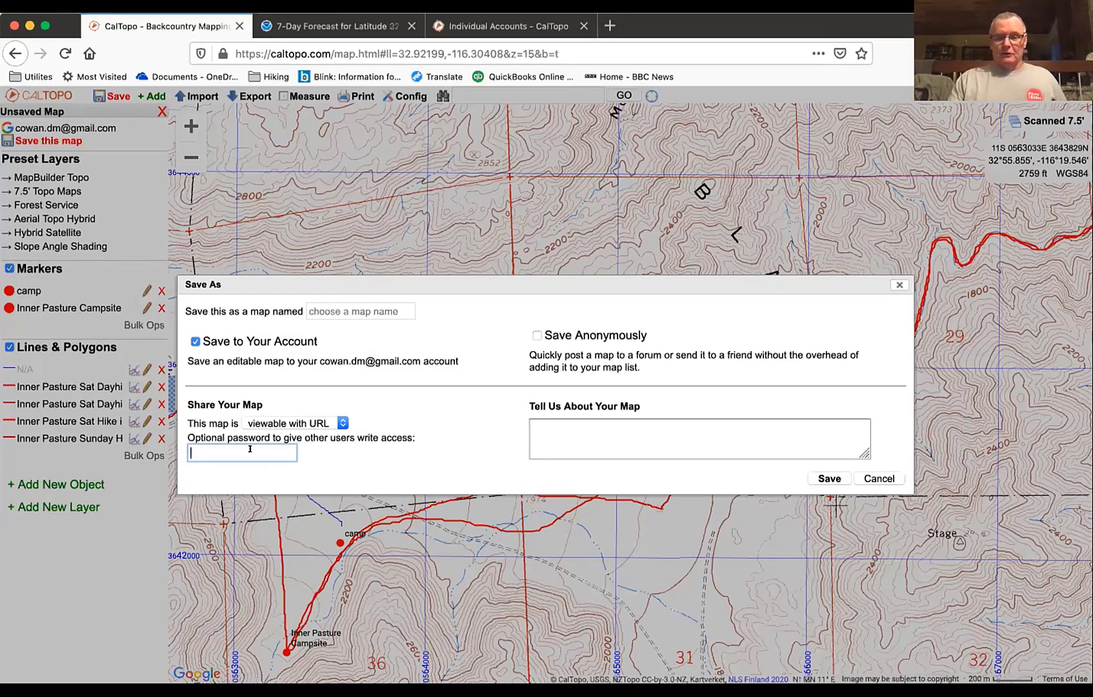
click(896, 275)
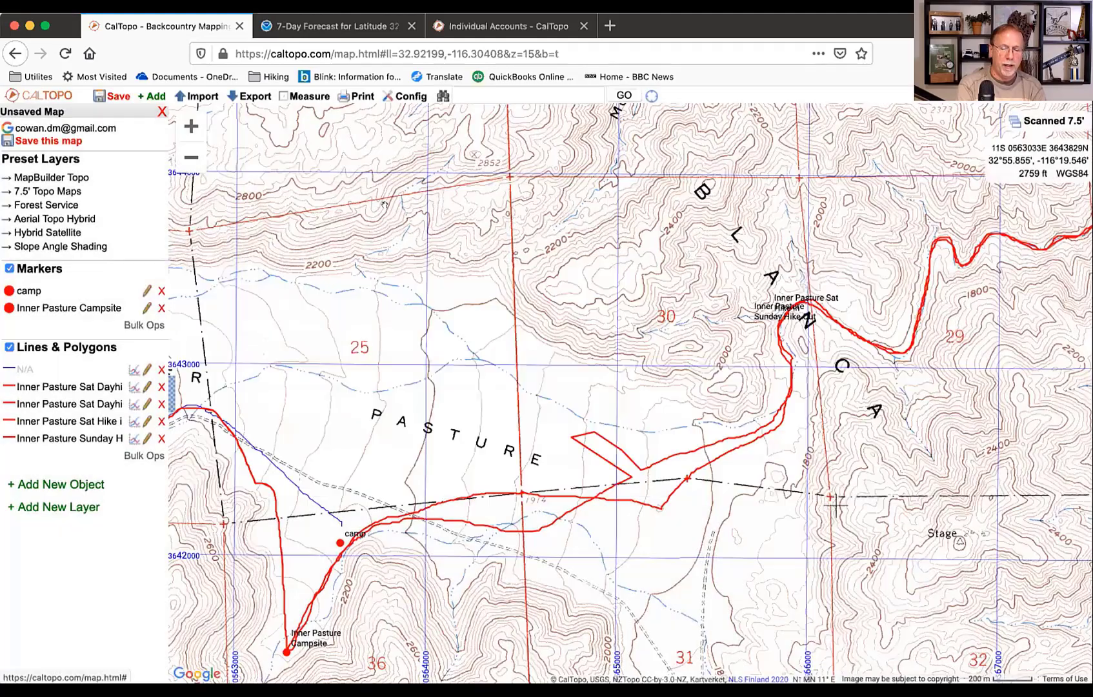
key(Escape)
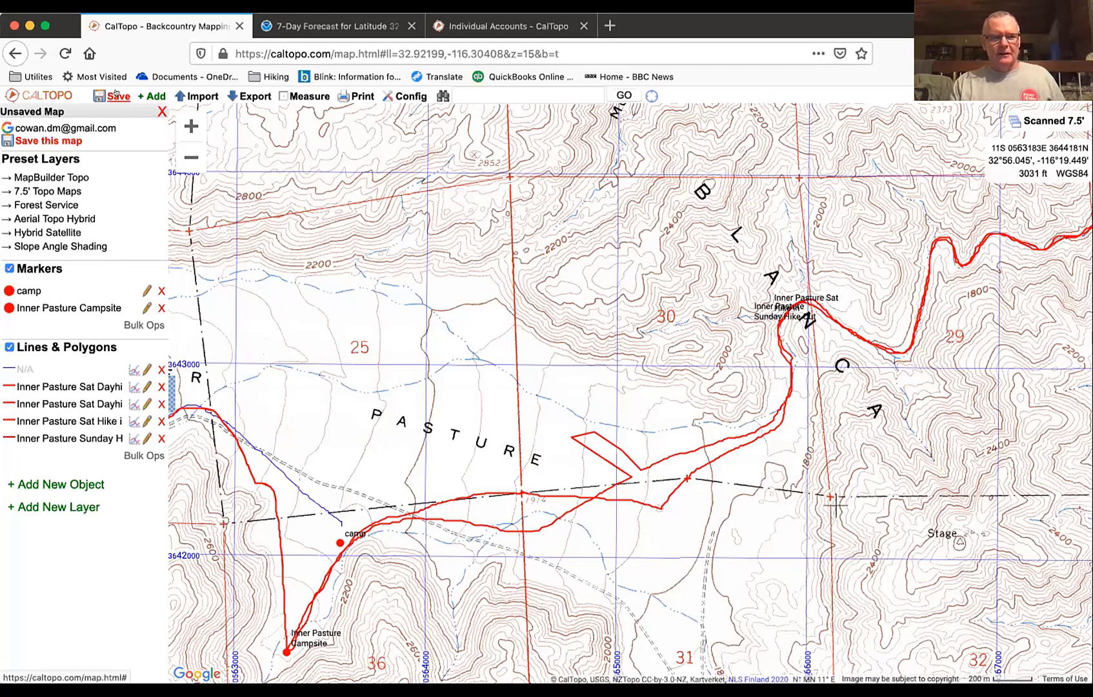
click(155, 96)
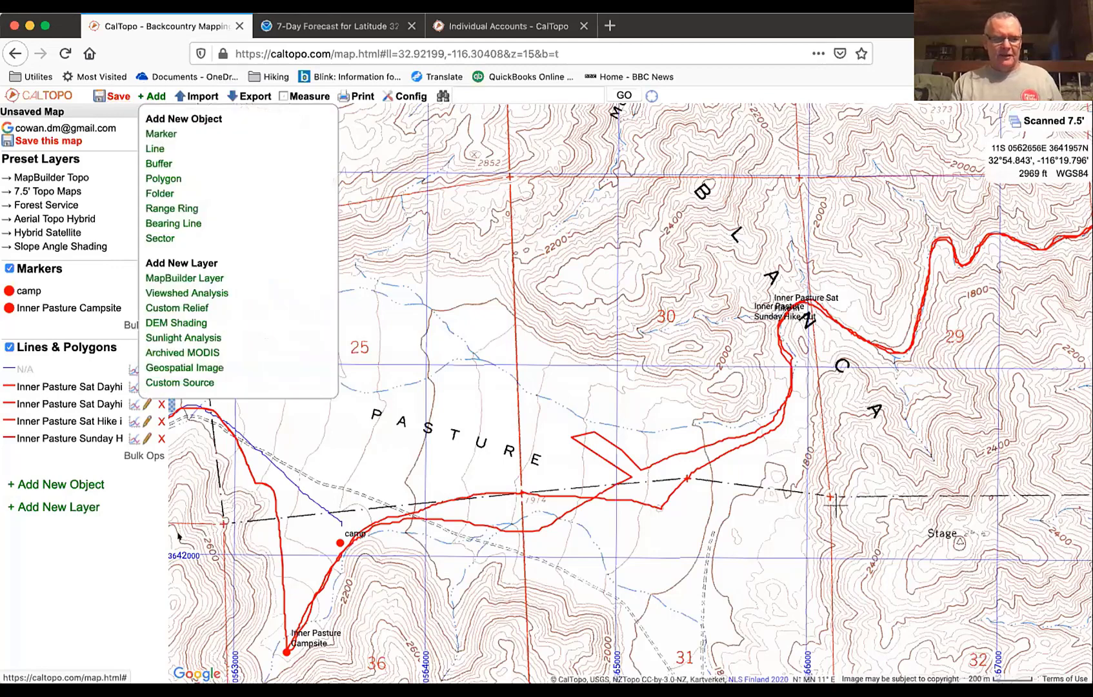
click(195, 97)
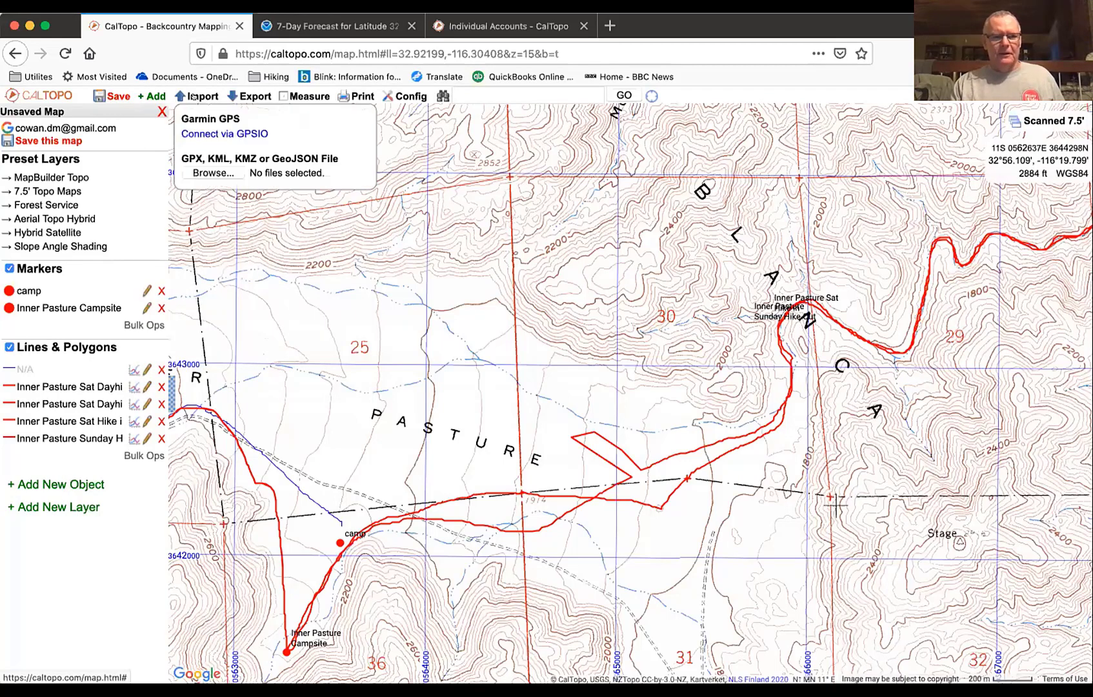
Export only the first "Inner Pasture Sat Dayhike outbound" line from the map as a GPX file.
click(244, 95)
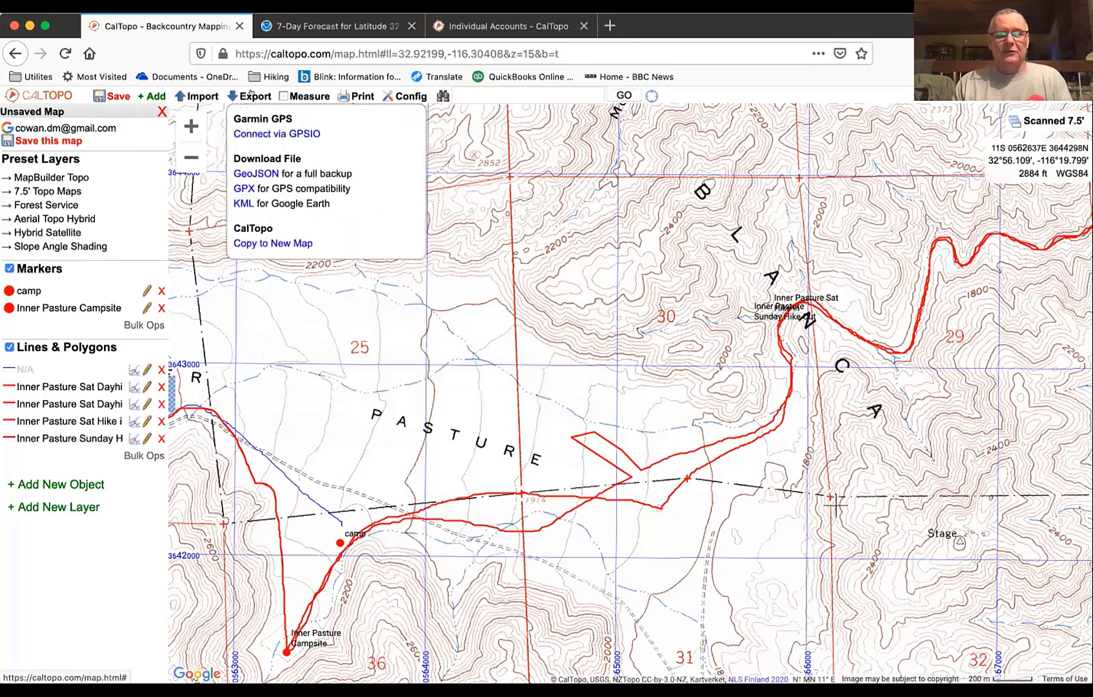
click(237, 185)
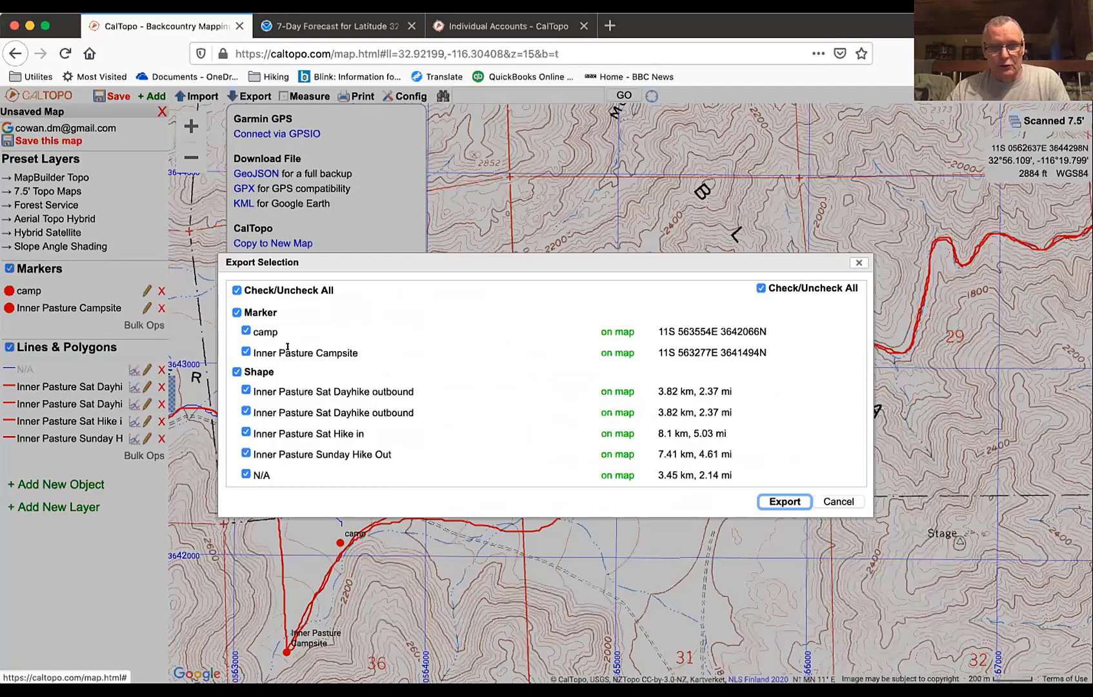
click(236, 290)
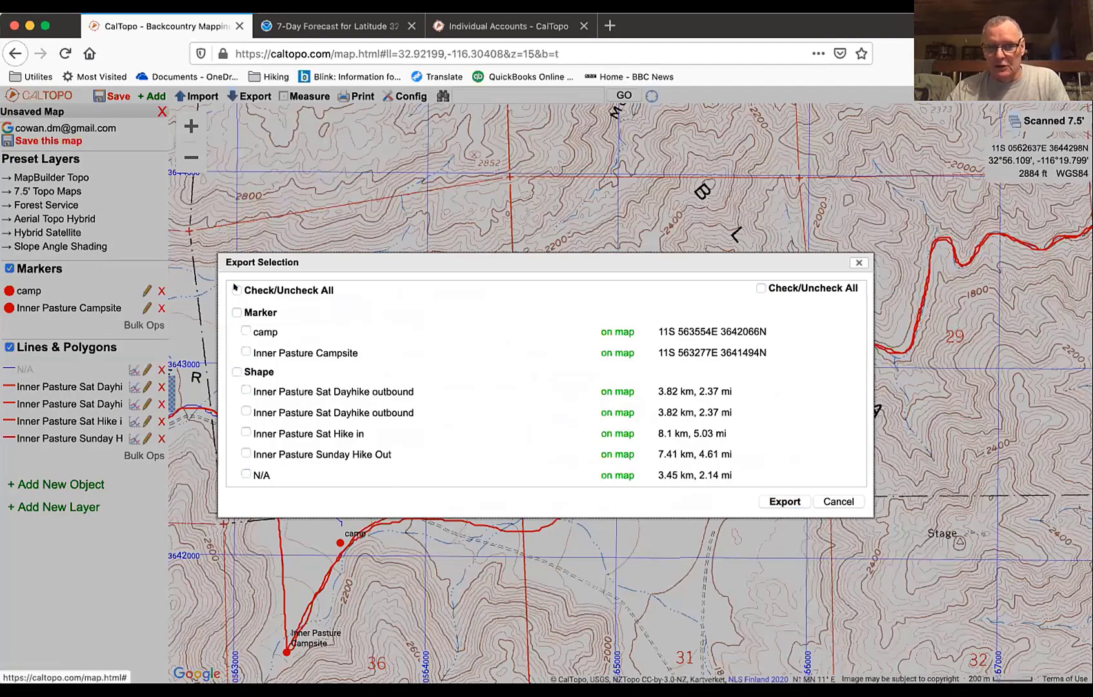
click(246, 388)
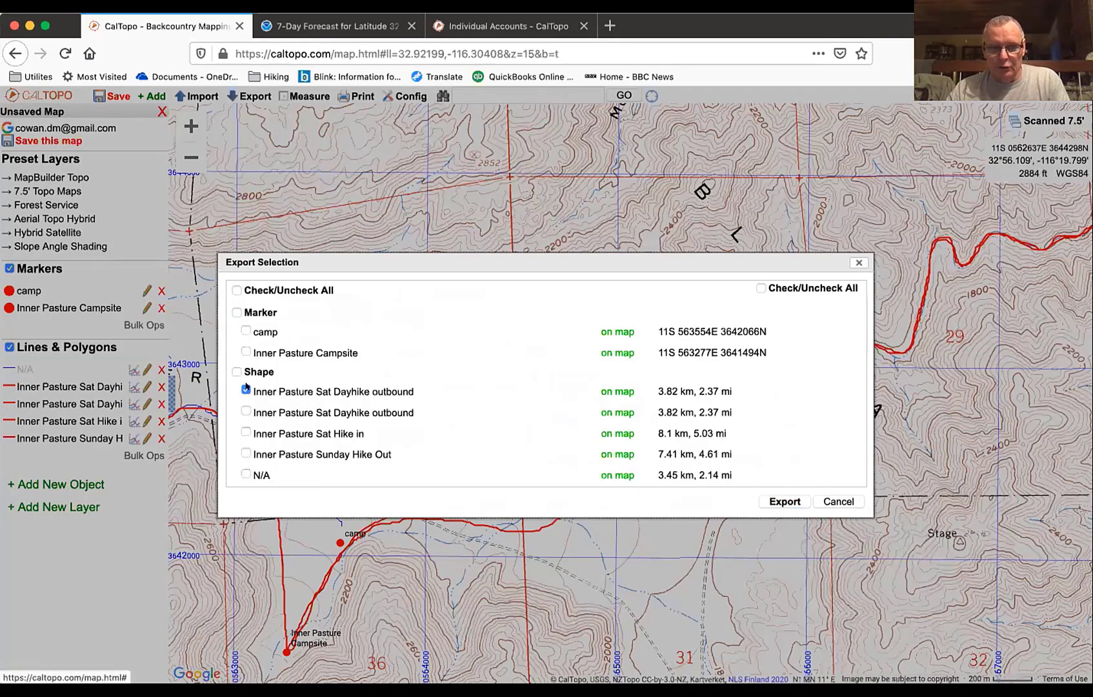
click(784, 498)
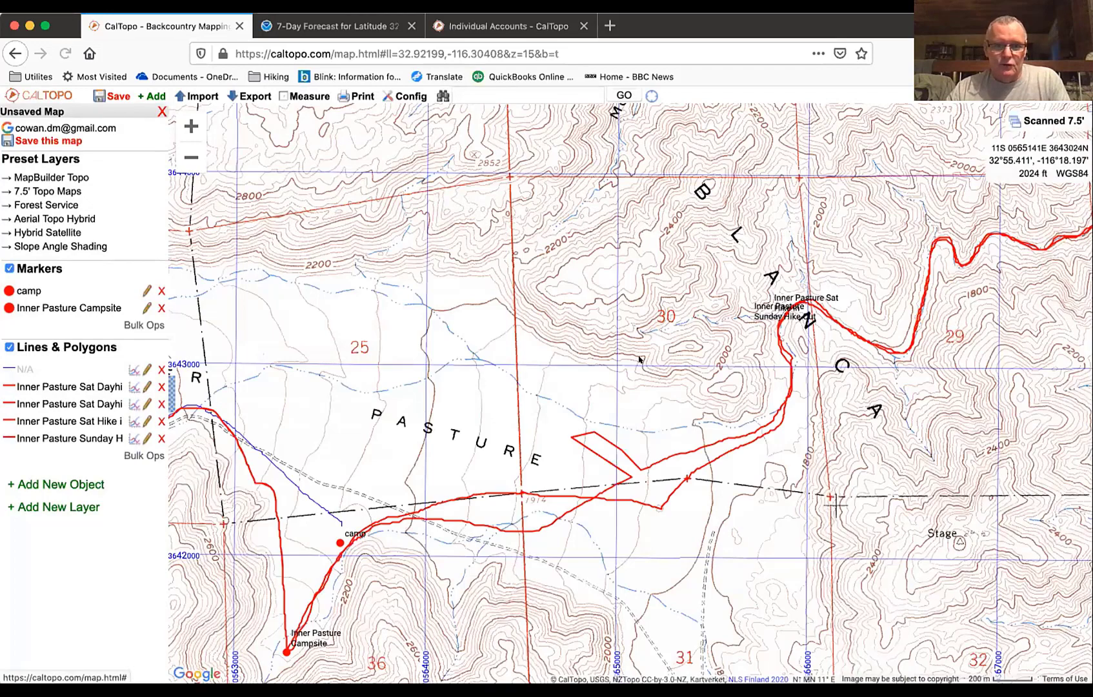
click(643, 446)
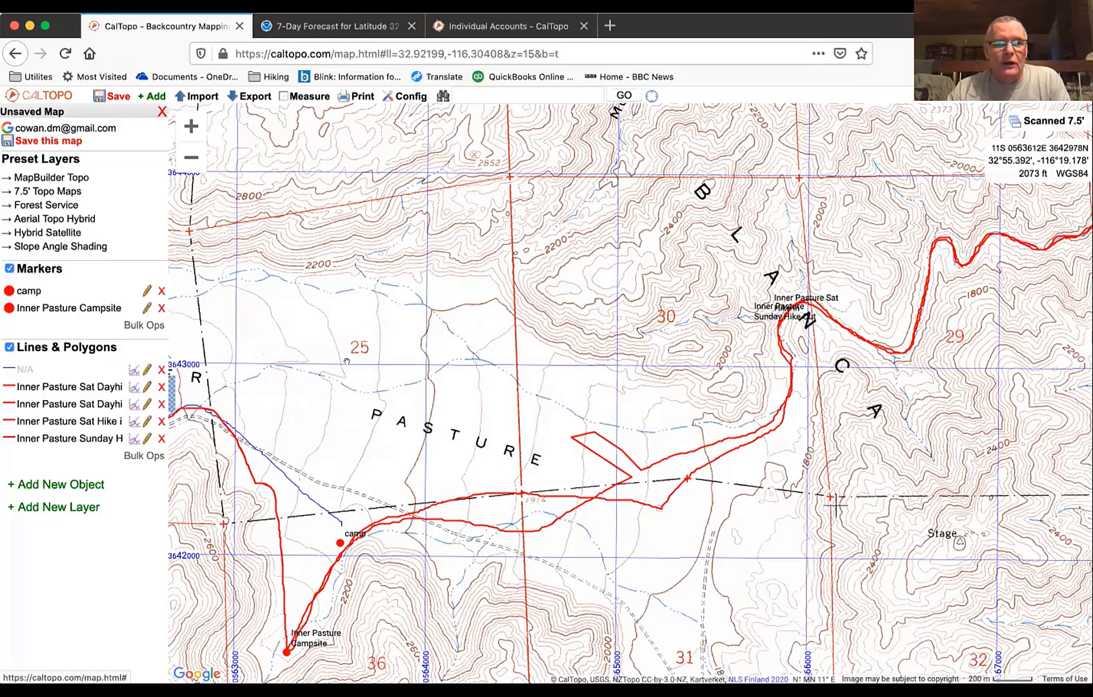
Start printing the map to PDF and set the page size to 8.5x11.
click(362, 96)
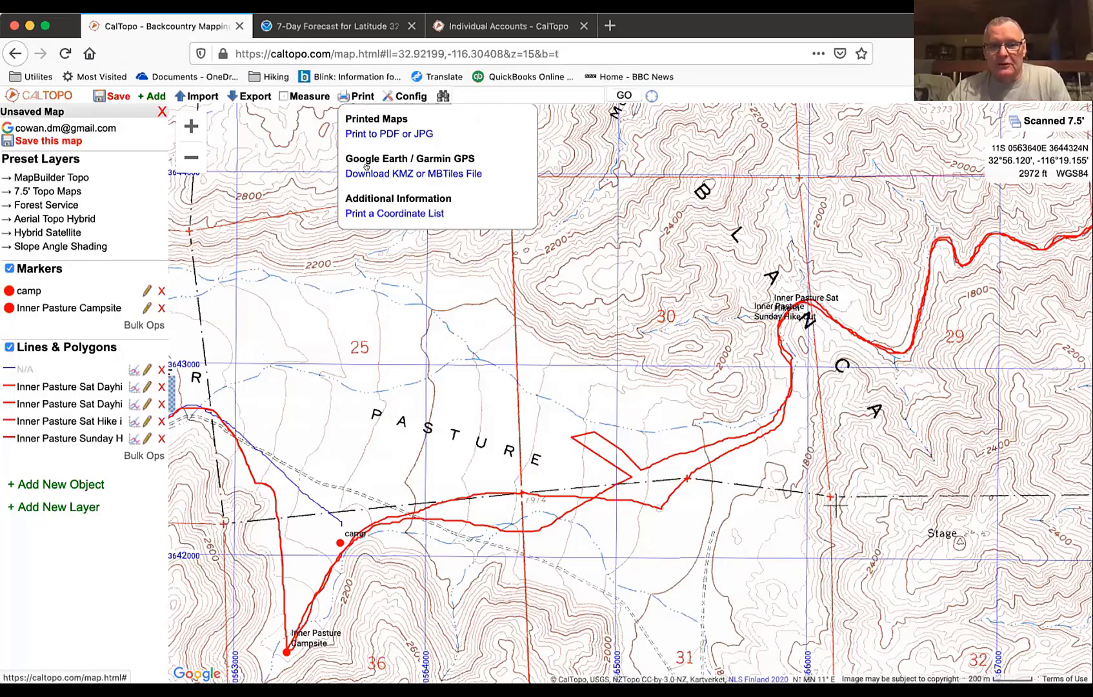
click(361, 131)
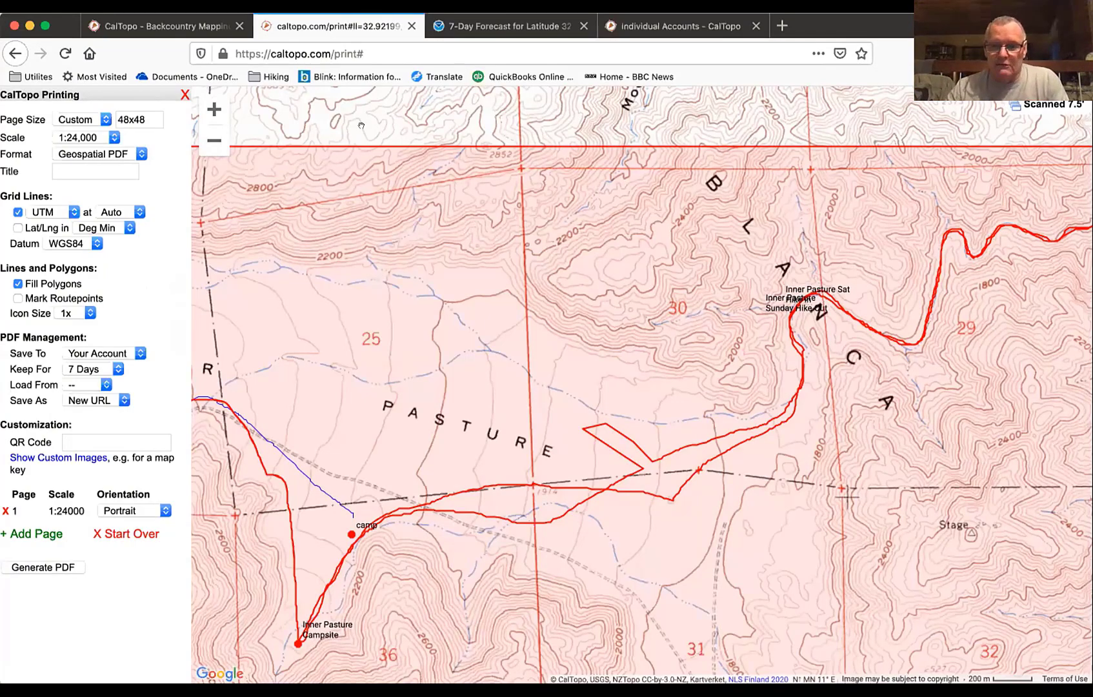
click(213, 136)
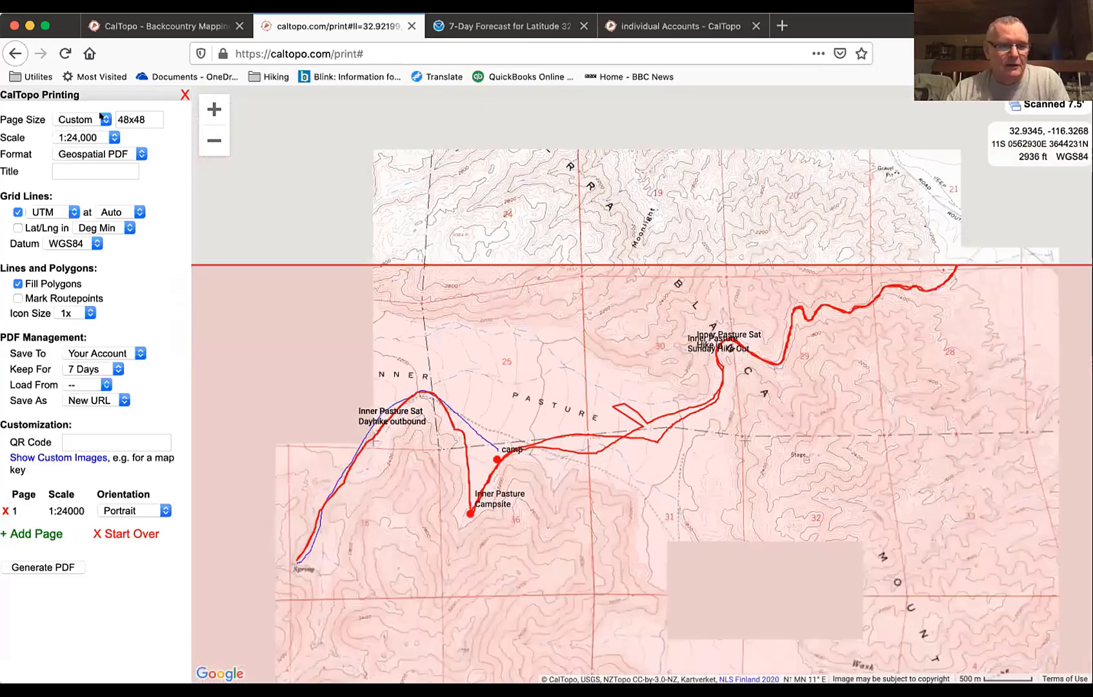
click(87, 120)
click(88, 137)
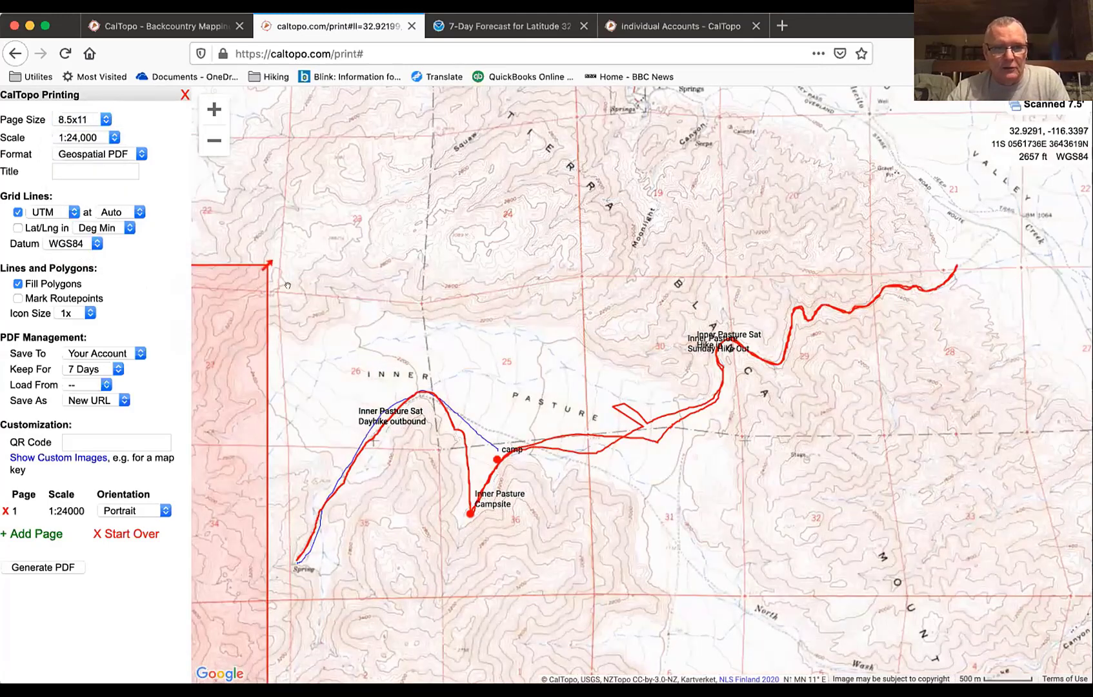
Bring the print page frame over the hike tracks and set its orientation to Landscape.
drag(264, 265, 316, 260)
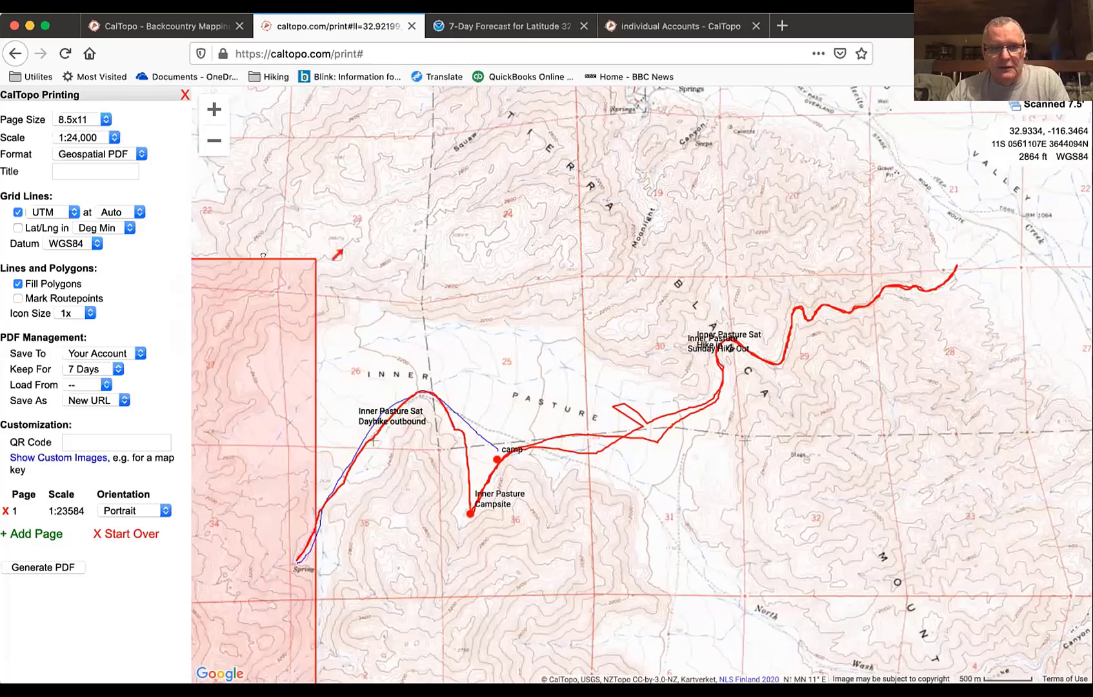
drag(650, 215, 653, 96)
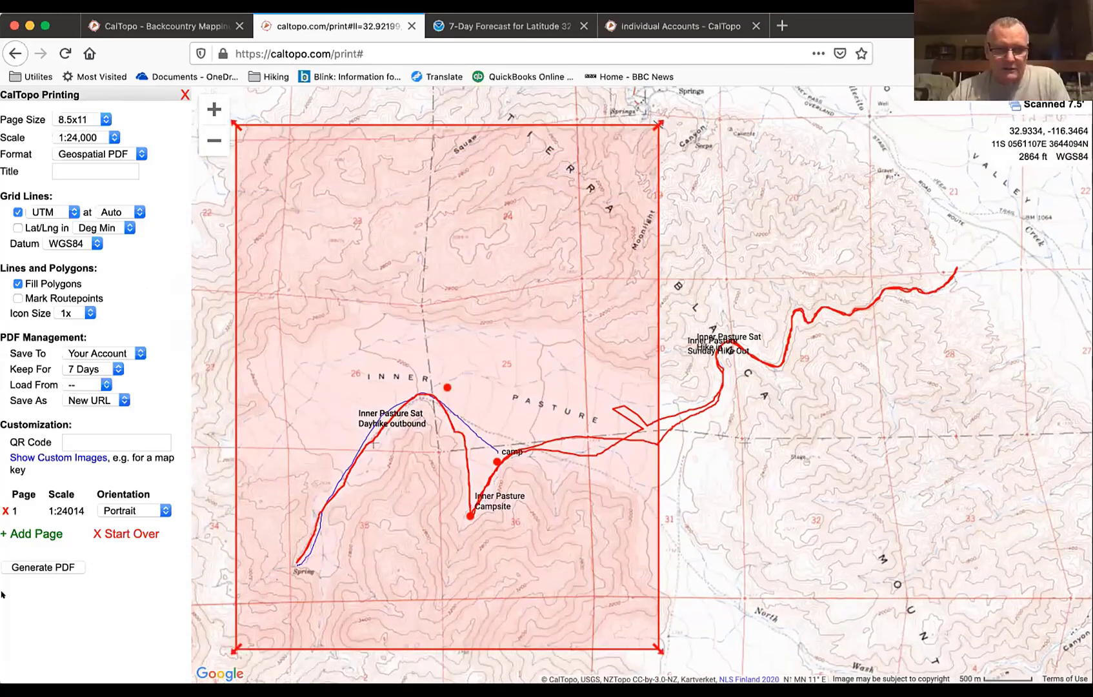
click(155, 509)
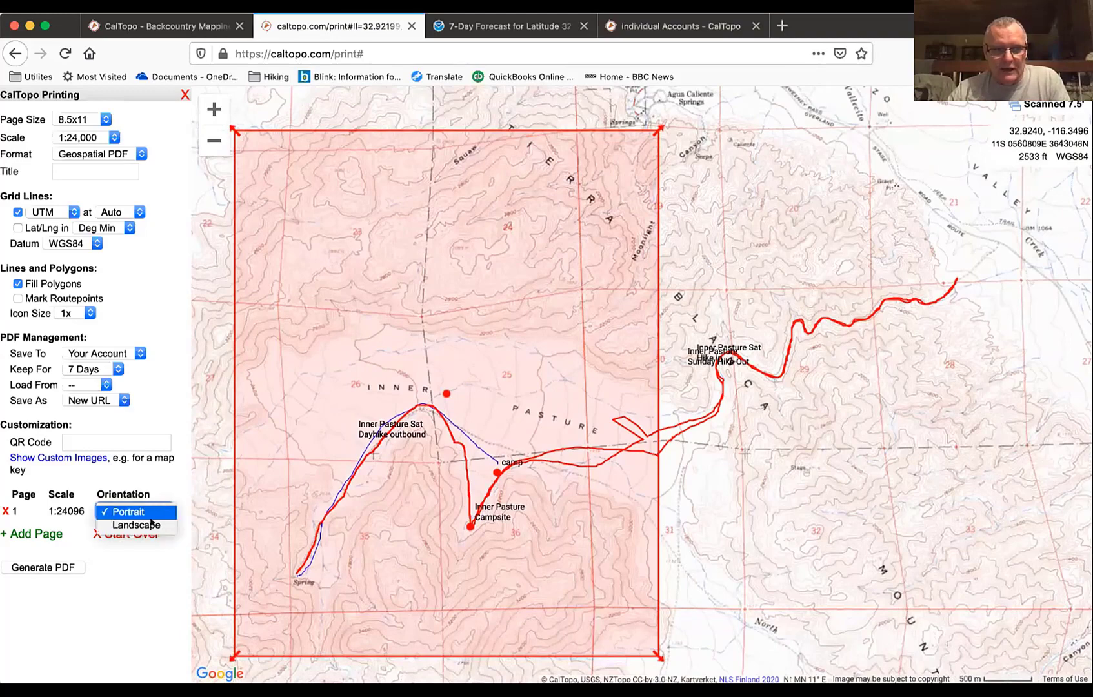
click(136, 525)
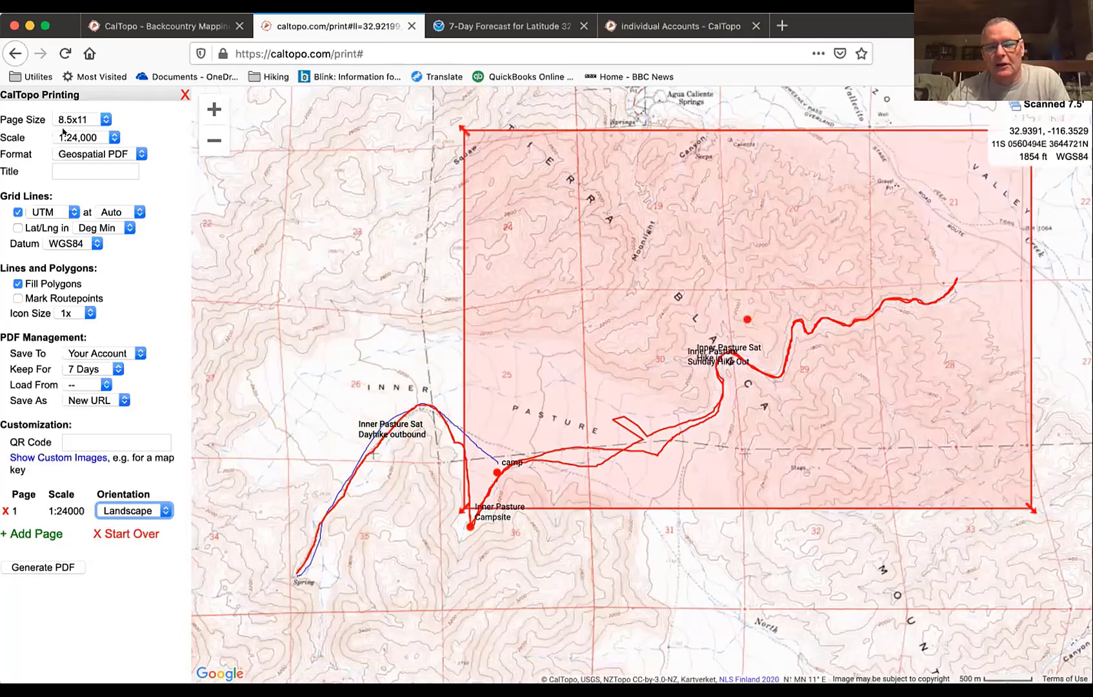
Set the print scale to Not Fixed and enlarge the page frame until it covers all the tracks.
click(102, 134)
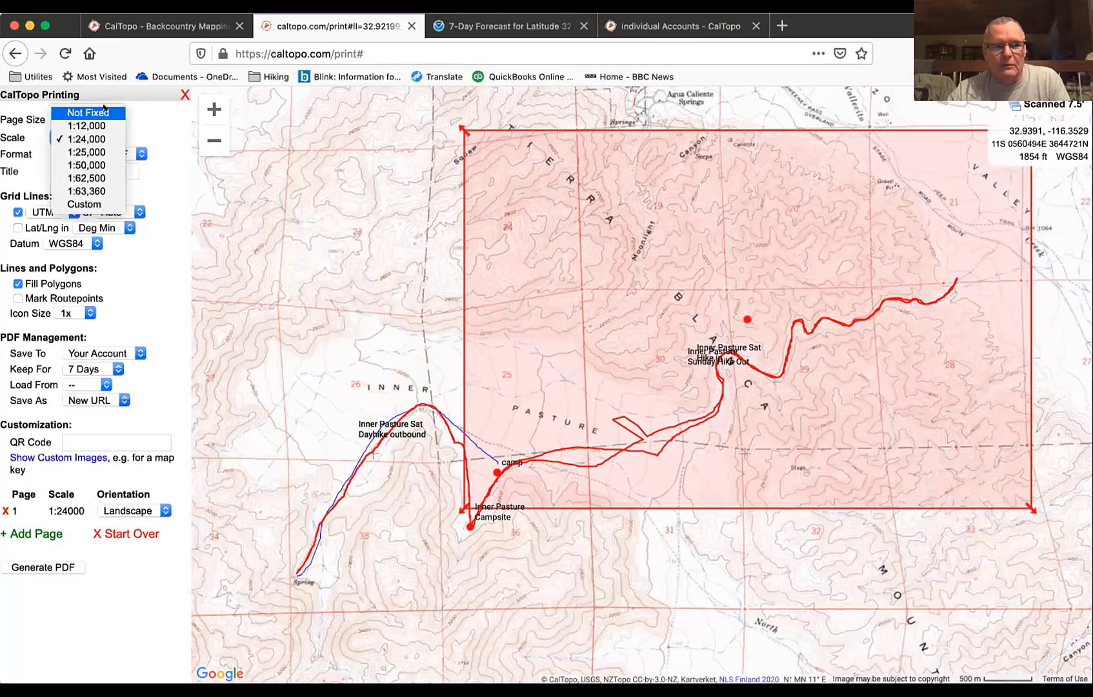
click(103, 109)
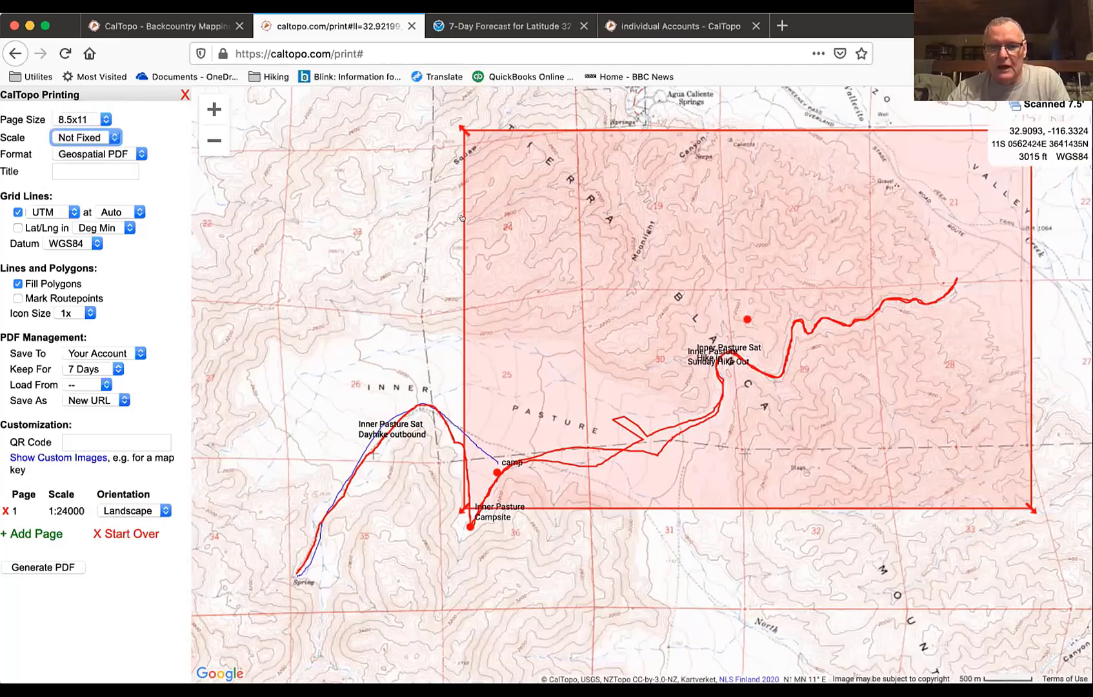
drag(463, 509, 404, 548)
drag(255, 536, 103, 572)
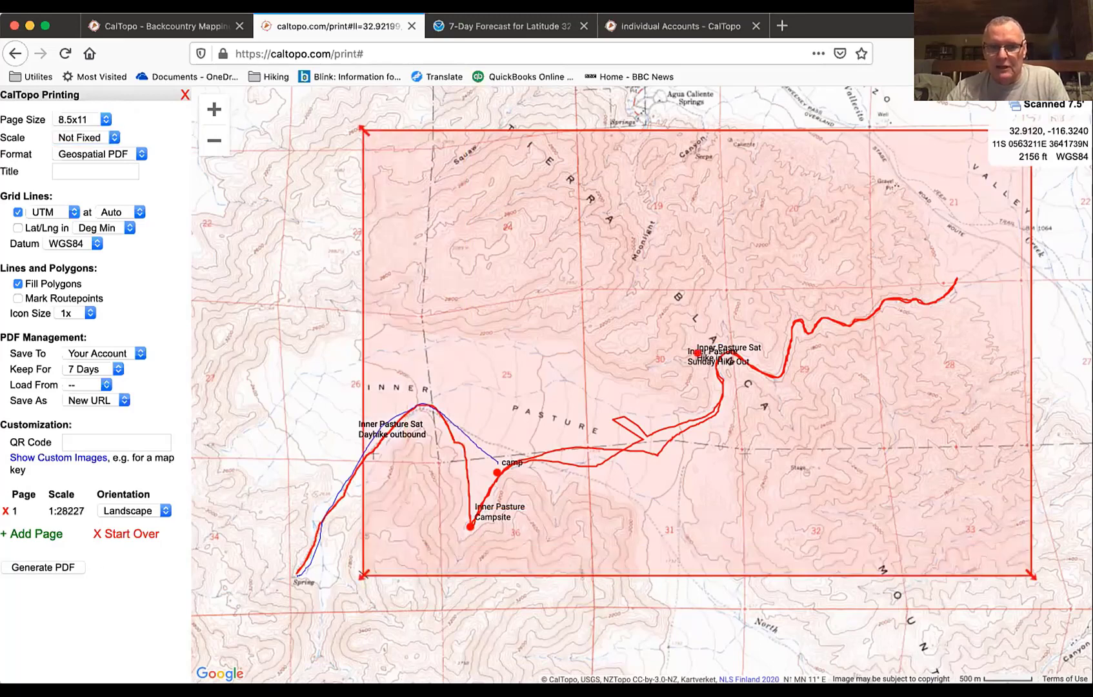
drag(363, 574, 270, 637)
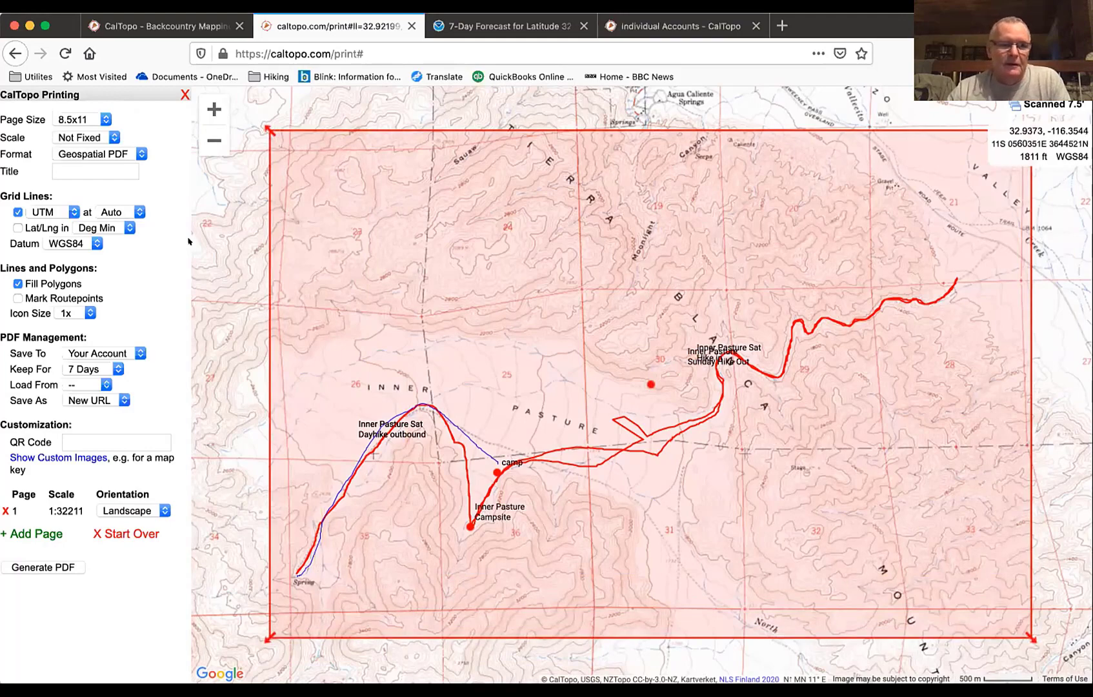
Cover the tracks at 1:24,000 with two print pages, the first over the eastern part and an added second over the western part.
click(105, 132)
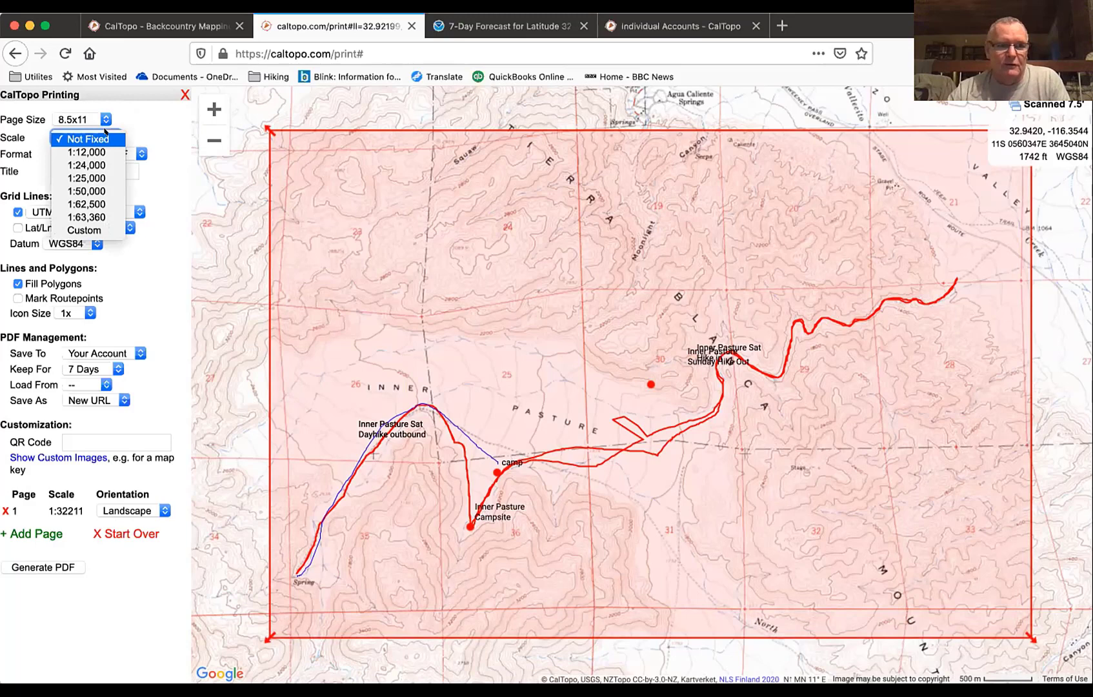
click(98, 165)
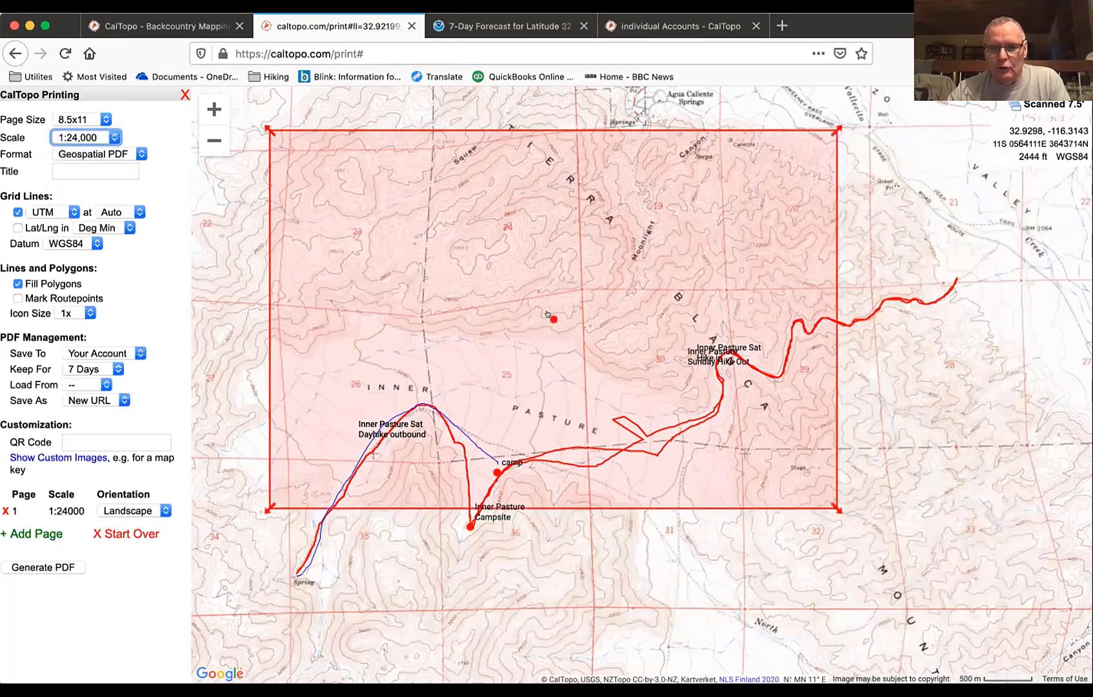
mouse_move(553, 317)
mouse_down()
mouse_move(622, 314)
mouse_move(707, 342)
mouse_move(749, 303)
mouse_move(751, 315)
mouse_move(744, 291)
mouse_move(714, 377)
mouse_up()
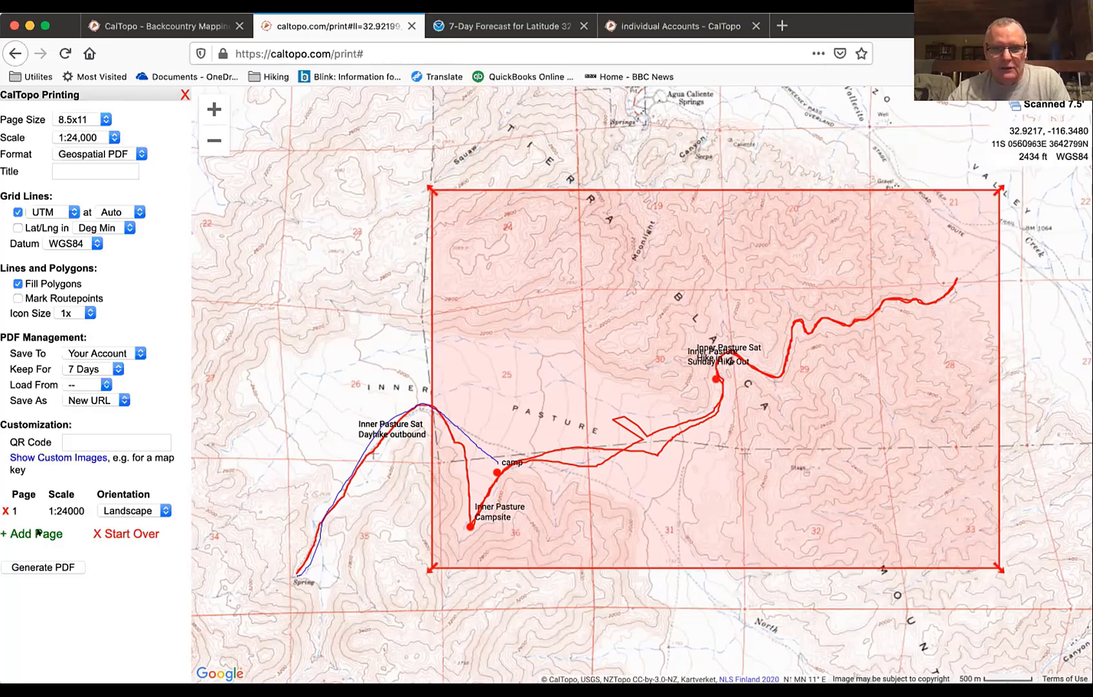
click(377, 411)
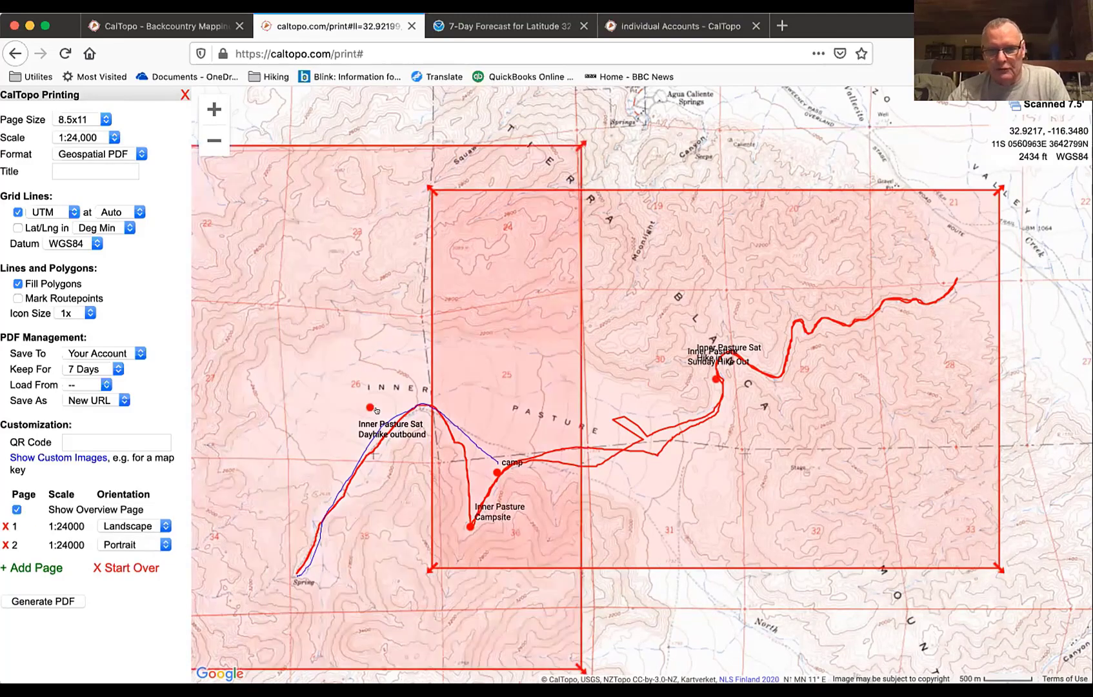
mouse_move(424, 389)
mouse_down()
mouse_move(372, 401)
mouse_move(427, 384)
mouse_up()
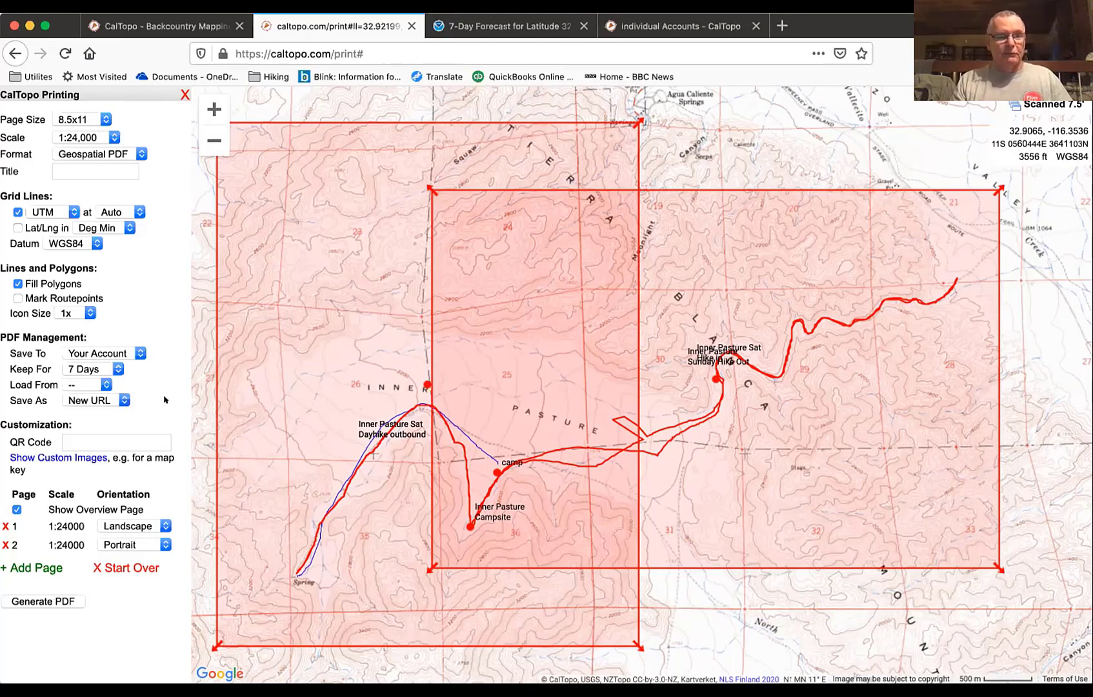
Title the print "hjhg" and add Lat/Lng grid lines alongside the UTM grid.
click(101, 163)
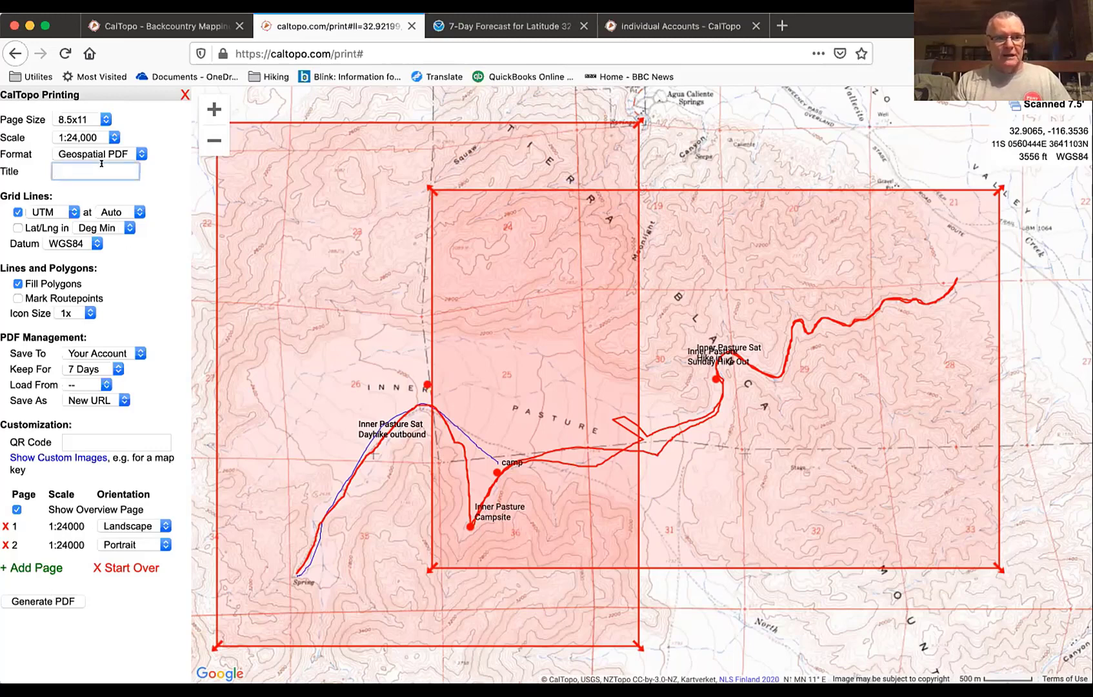
right_click(101, 163)
text(hjhg)
click(162, 290)
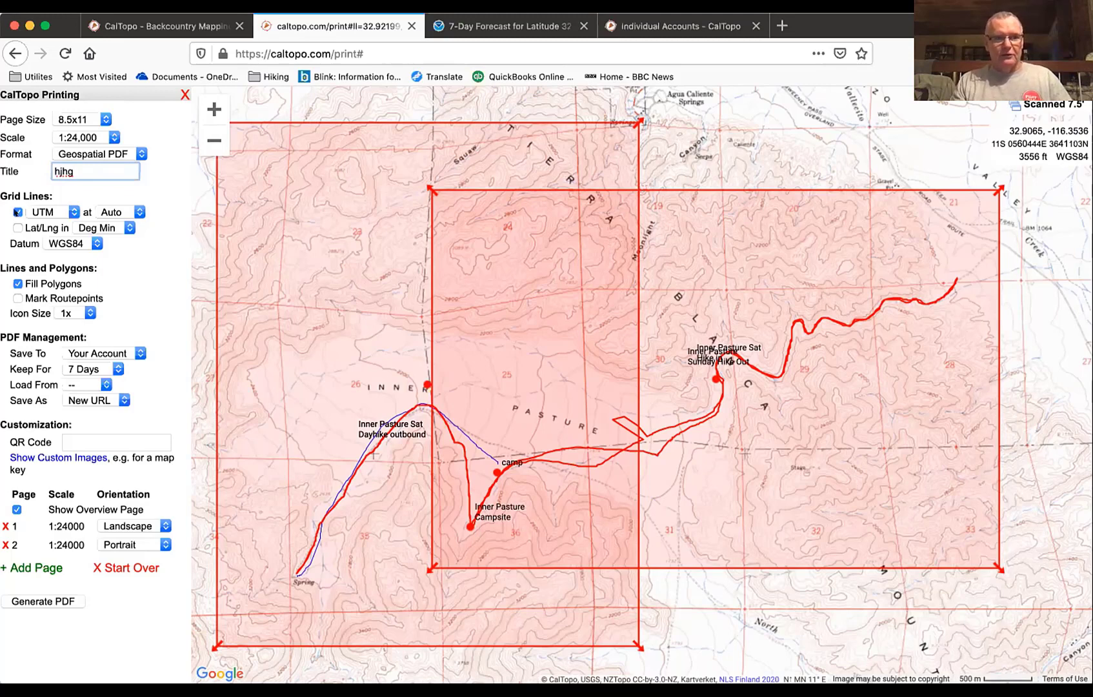
click(18, 211)
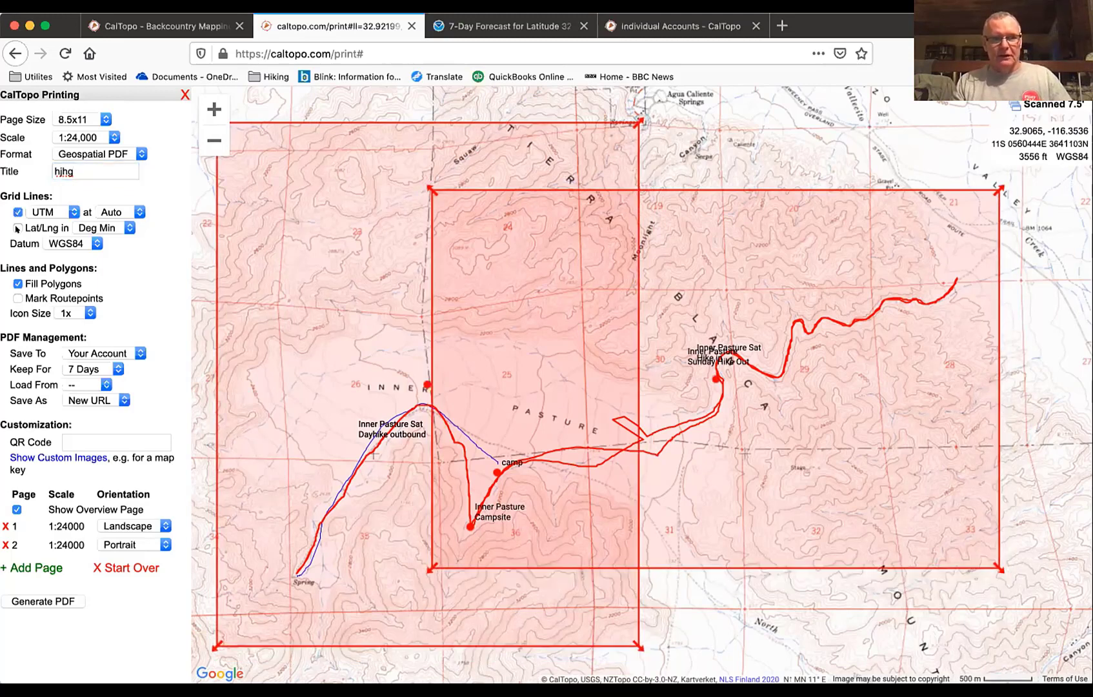
click(17, 227)
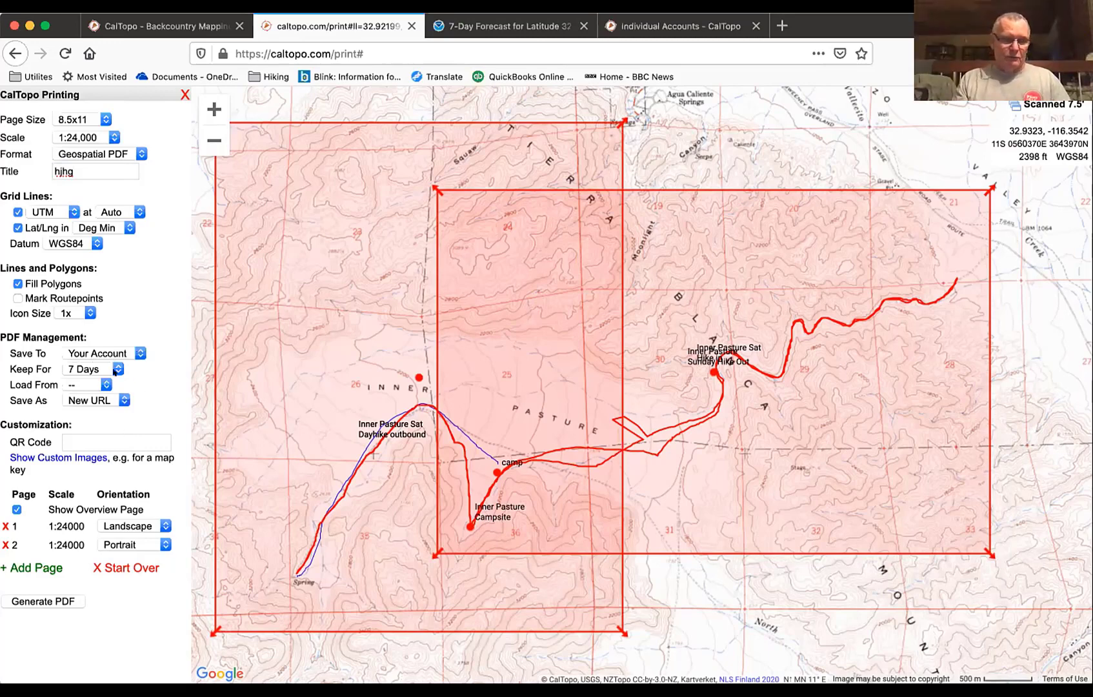
Generate the PDF and examine the page outlines, tracks and grid on its overview page.
click(42, 596)
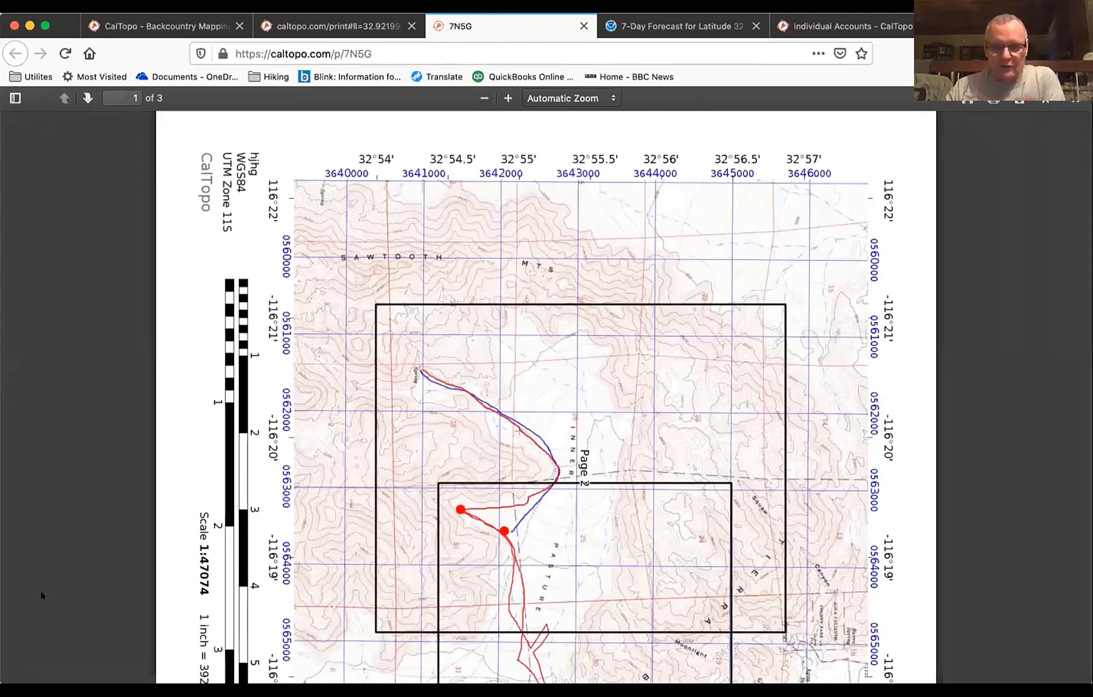
scroll(344, 547, down, 2)
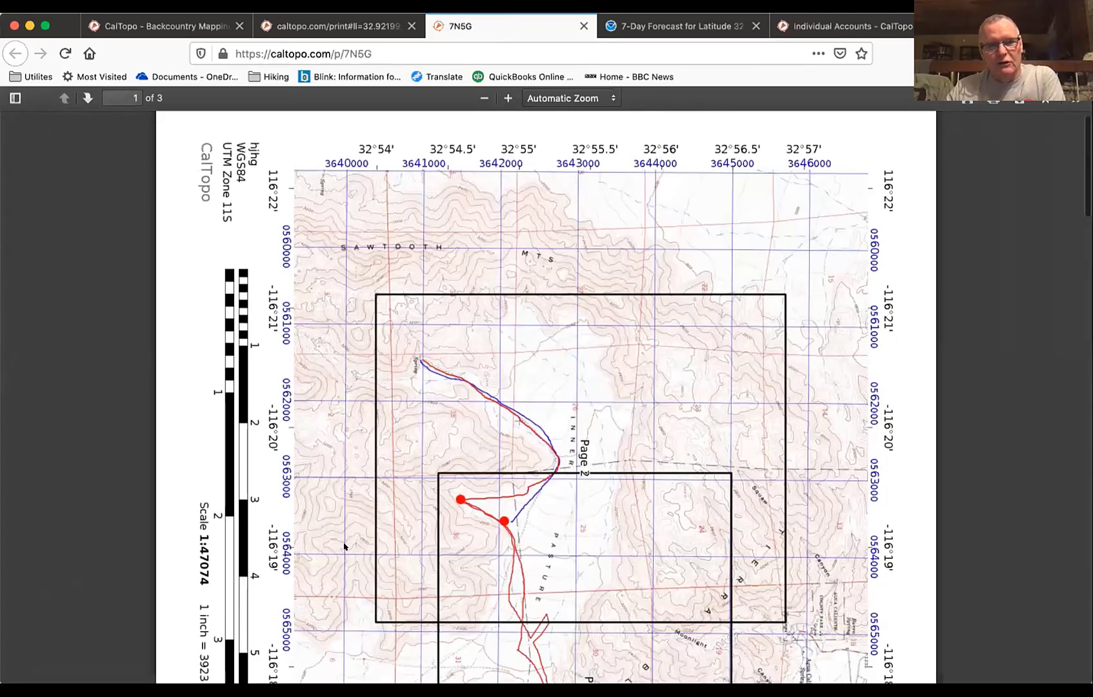
scroll(344, 547, down, 6)
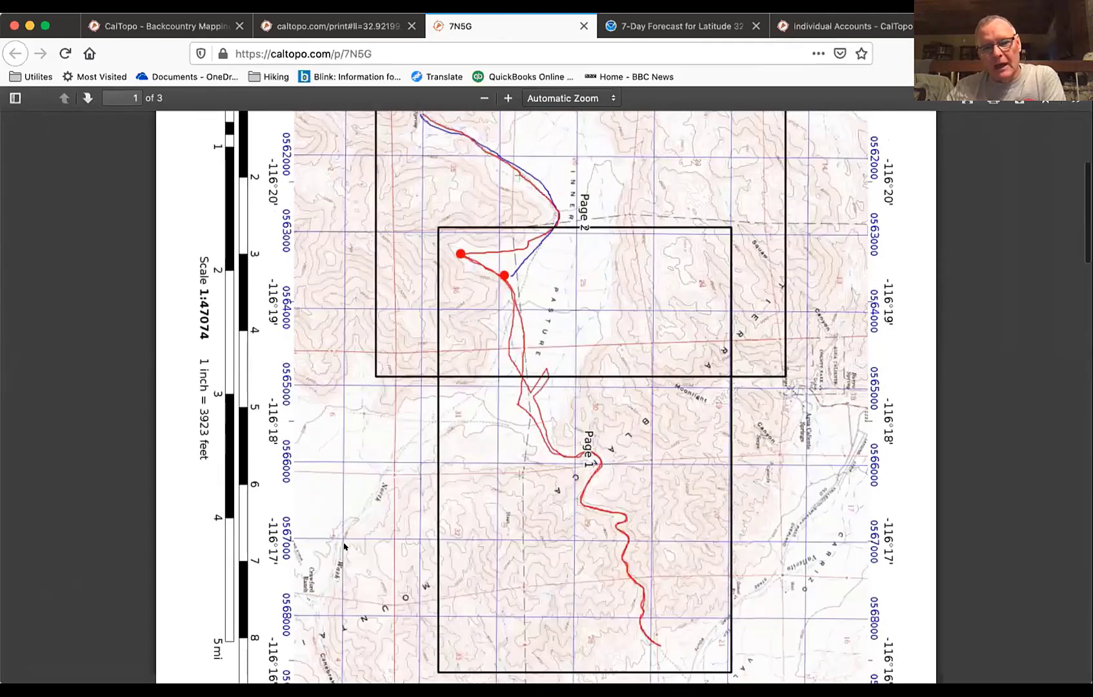
scroll(418, 274, up, 1)
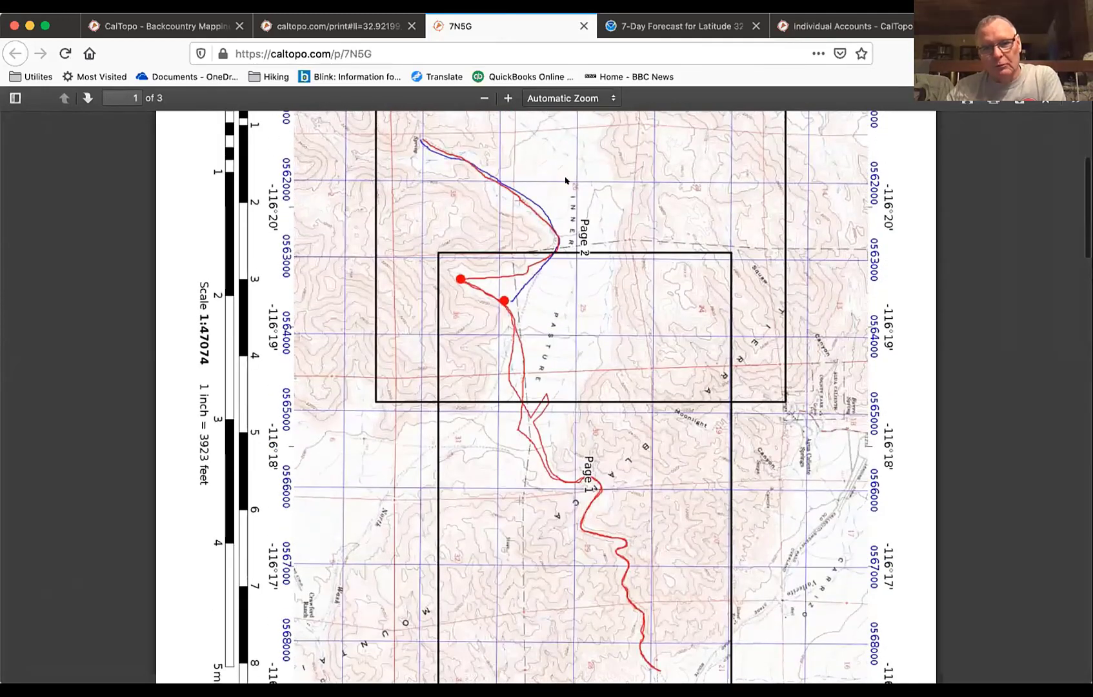
scroll(359, 469, down, 2)
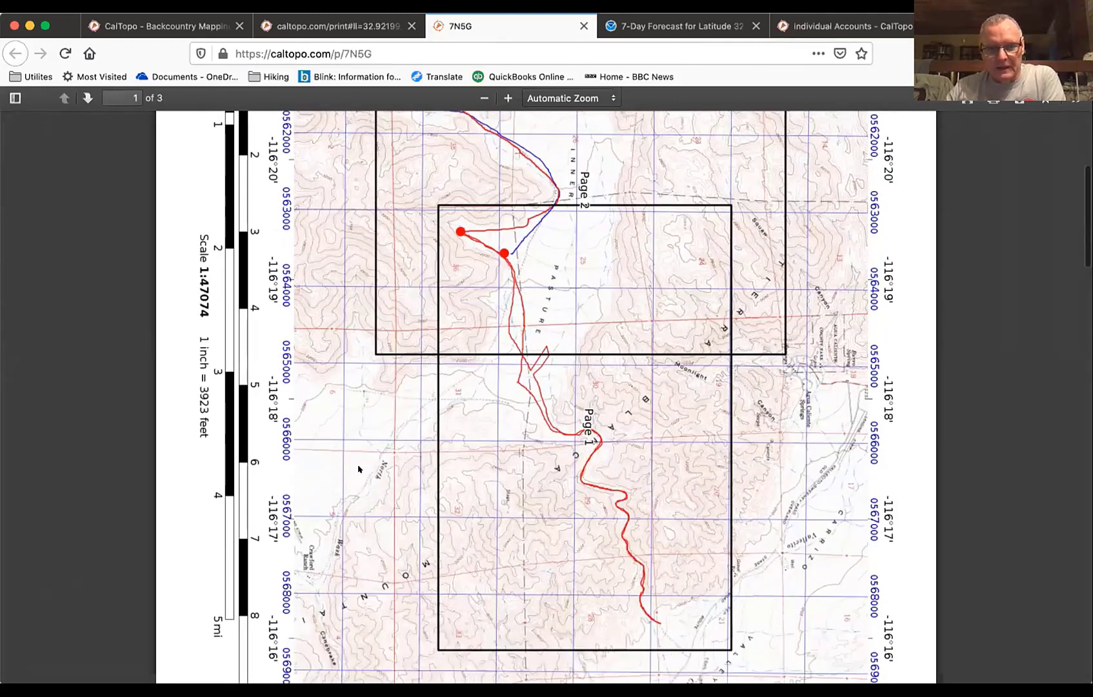
Examine the two 1:24,000 map pages of the PDF, including track labels, grid lines and scale bars.
scroll(359, 469, down, 10)
scroll(358, 469, down, 10)
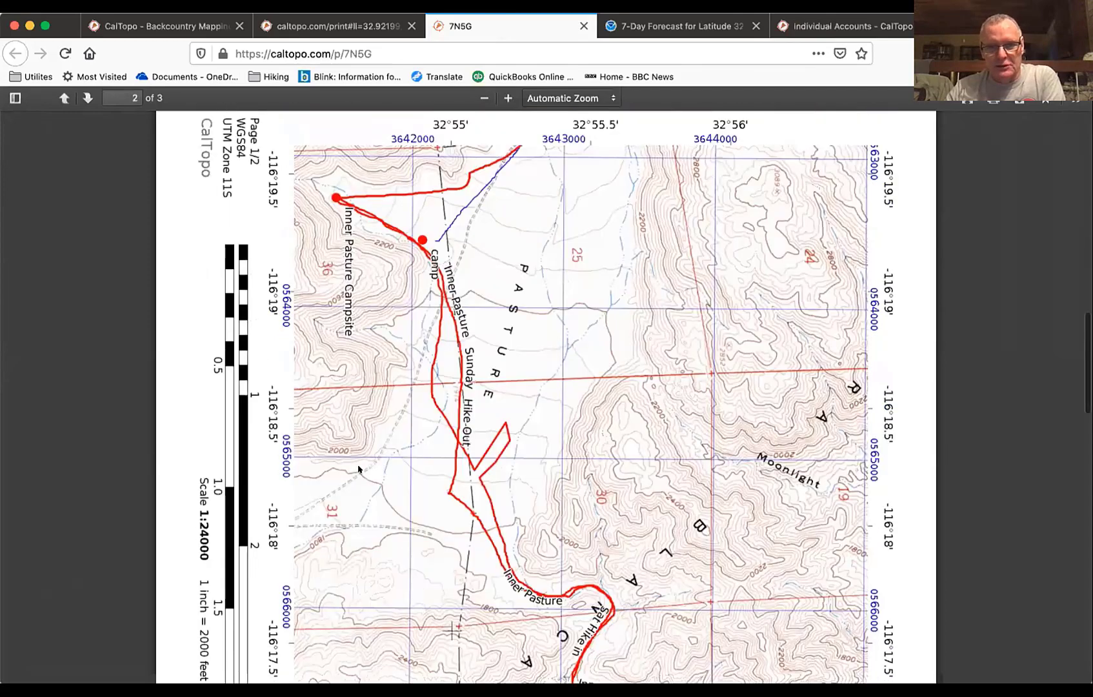
scroll(359, 469, down, 12)
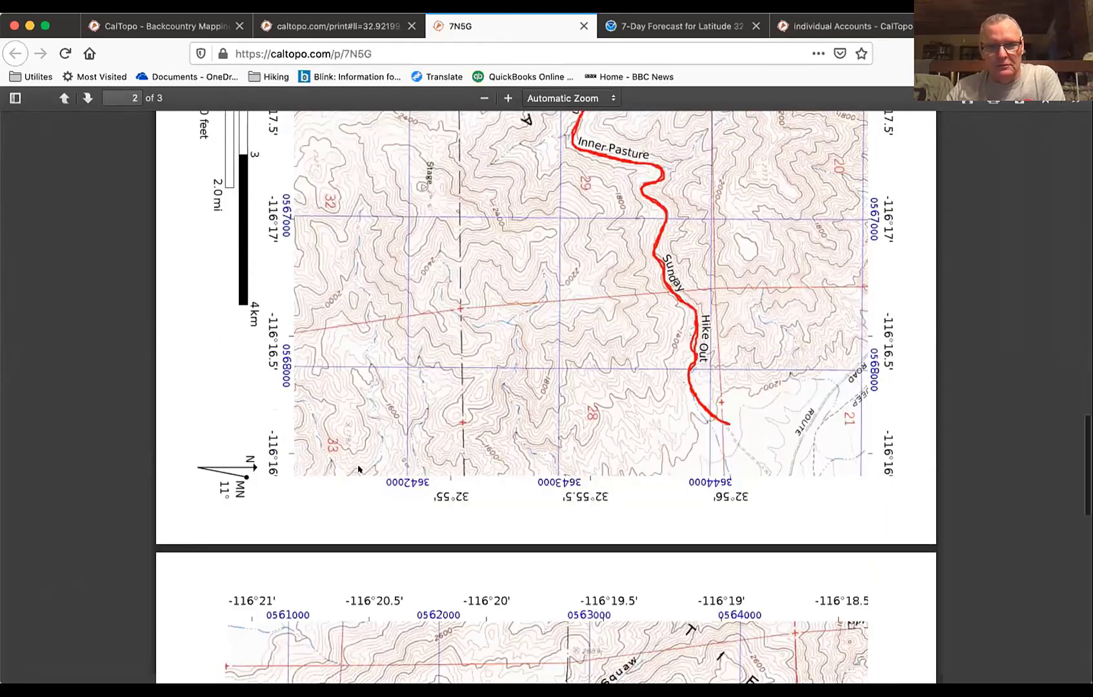
scroll(358, 469, down, 15)
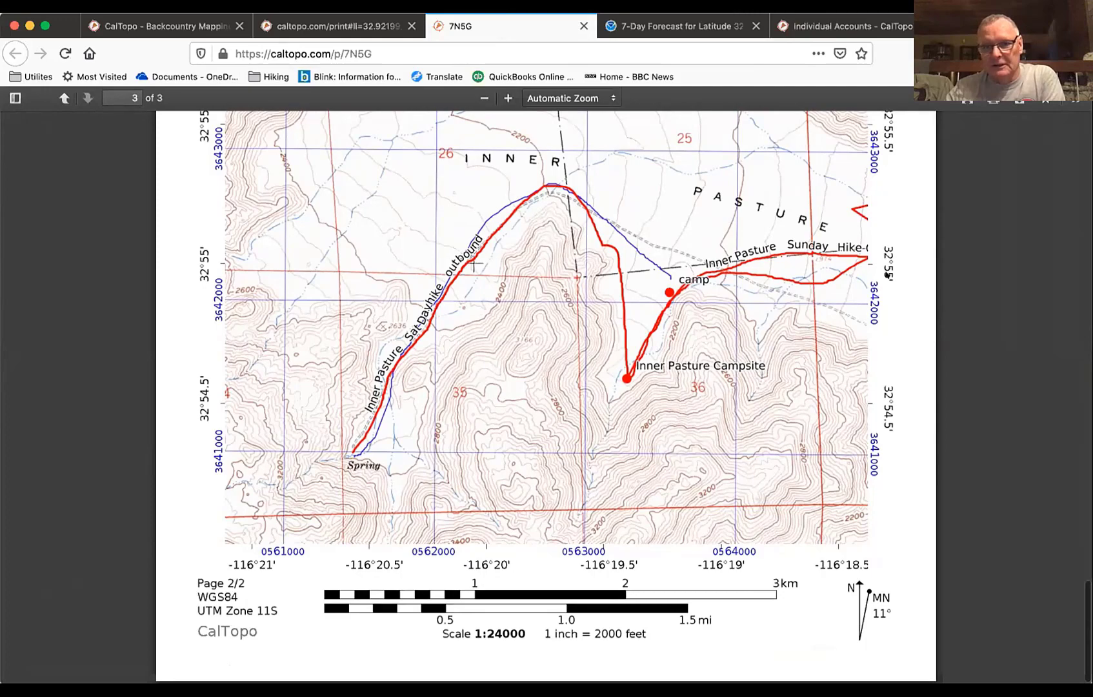
scroll(565, 292, up, 5)
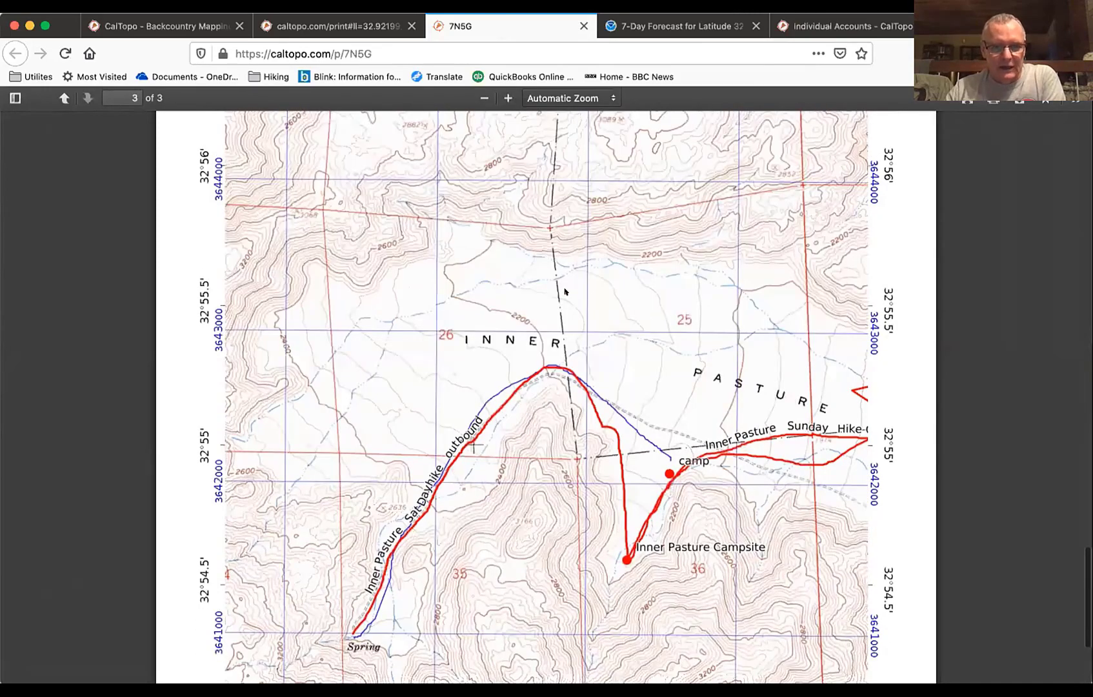
scroll(565, 291, down, 5)
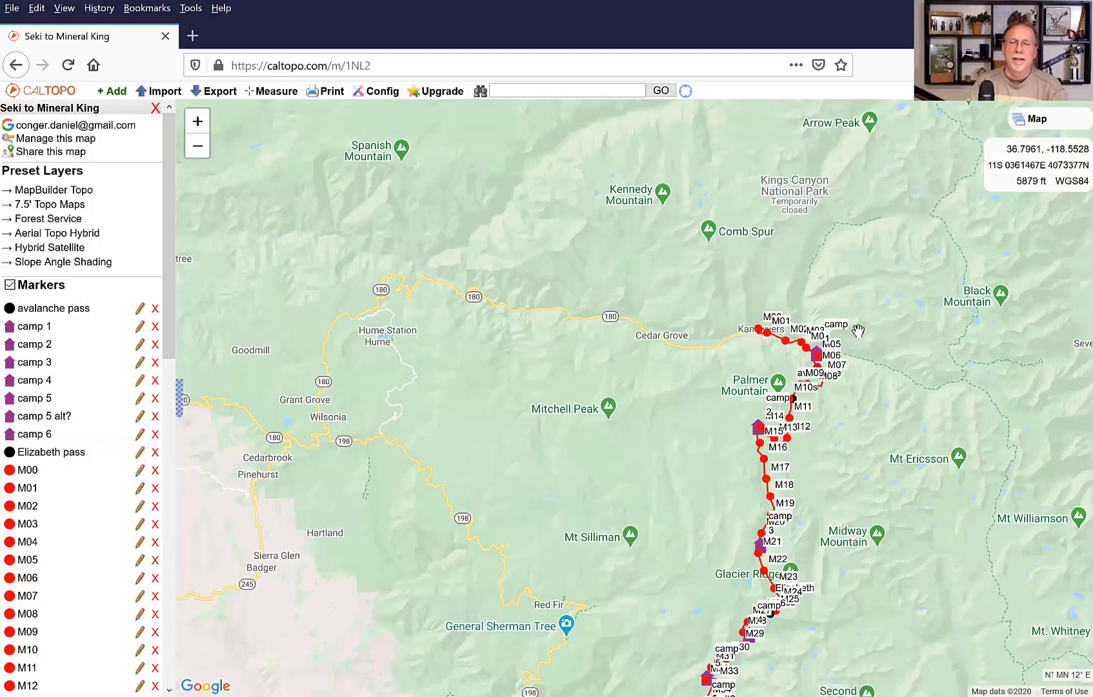
Switch the base layer of the Seki to Mineral King map to MapBuilder Topo.
mouse_move(1073, 118)
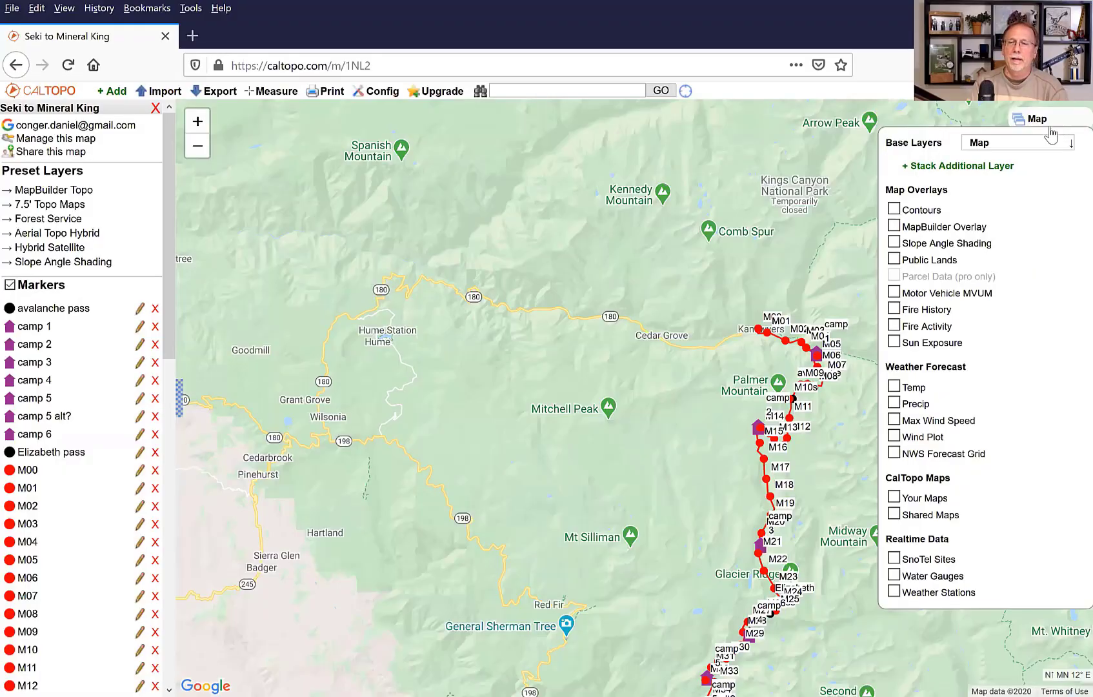
click(1048, 143)
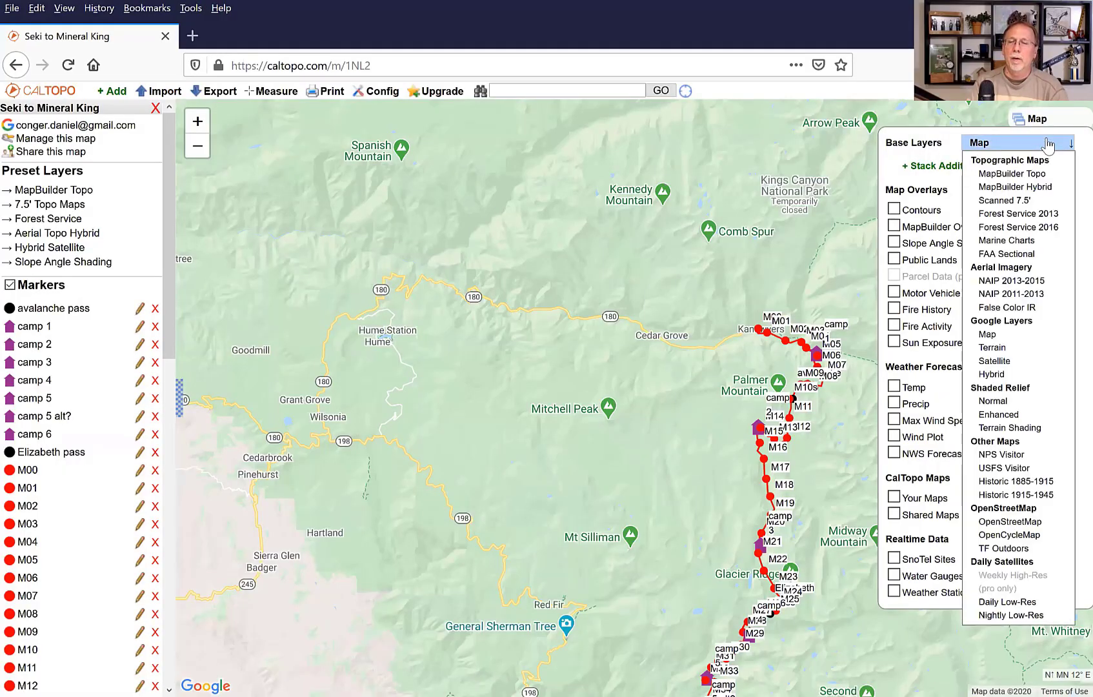
click(1026, 174)
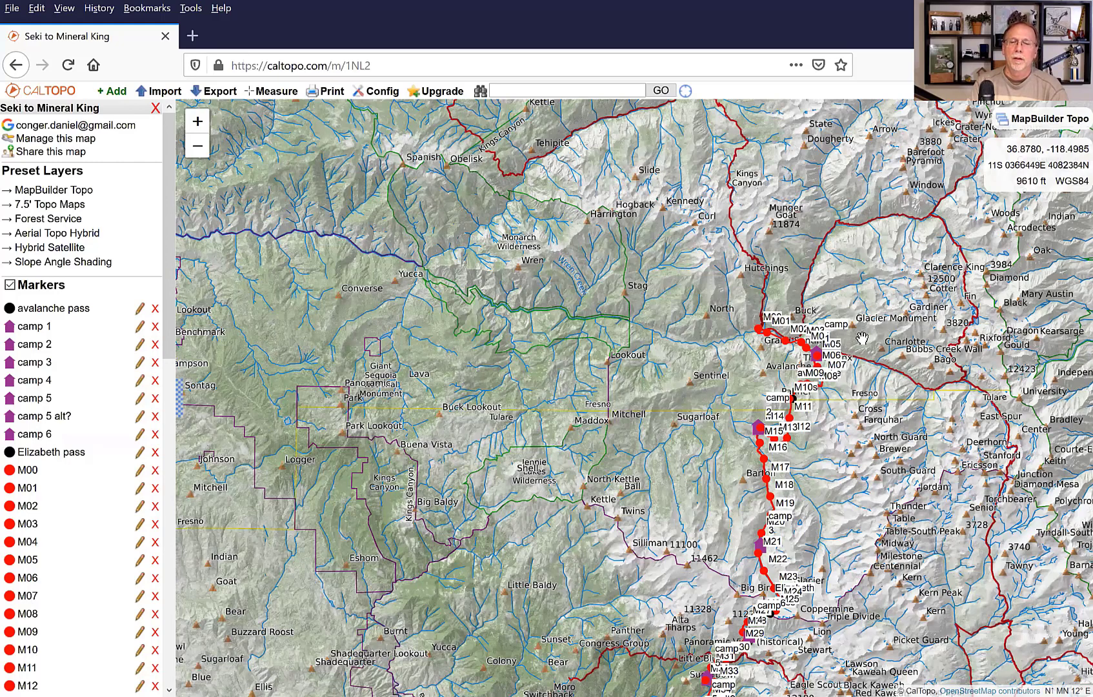
Try to create route points every 1 mile along the red route with the prefix "m", starting at 1.
scroll(791, 358, up, 1)
scroll(713, 334, up, 1)
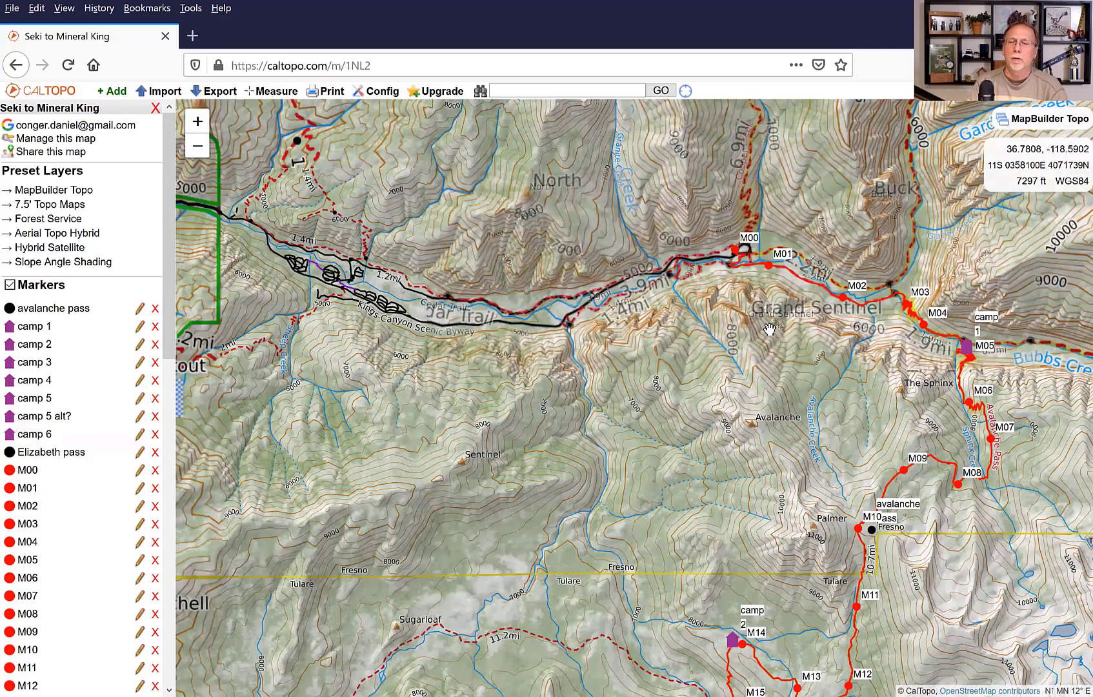
scroll(770, 329, up, 1)
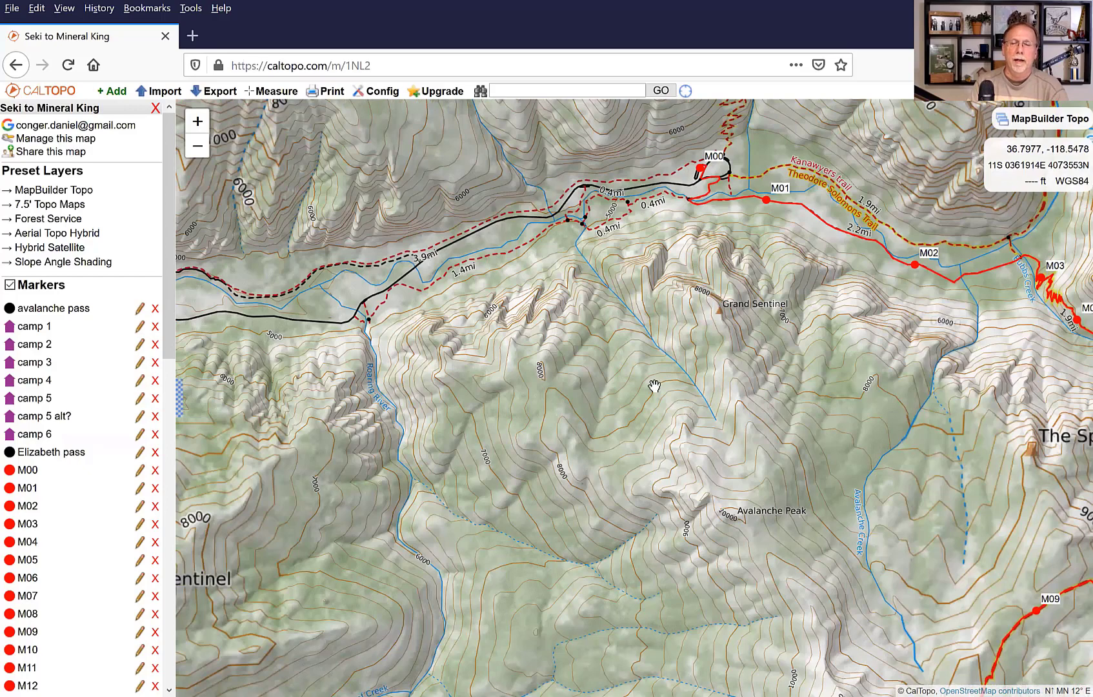
drag(588, 358, 498, 329)
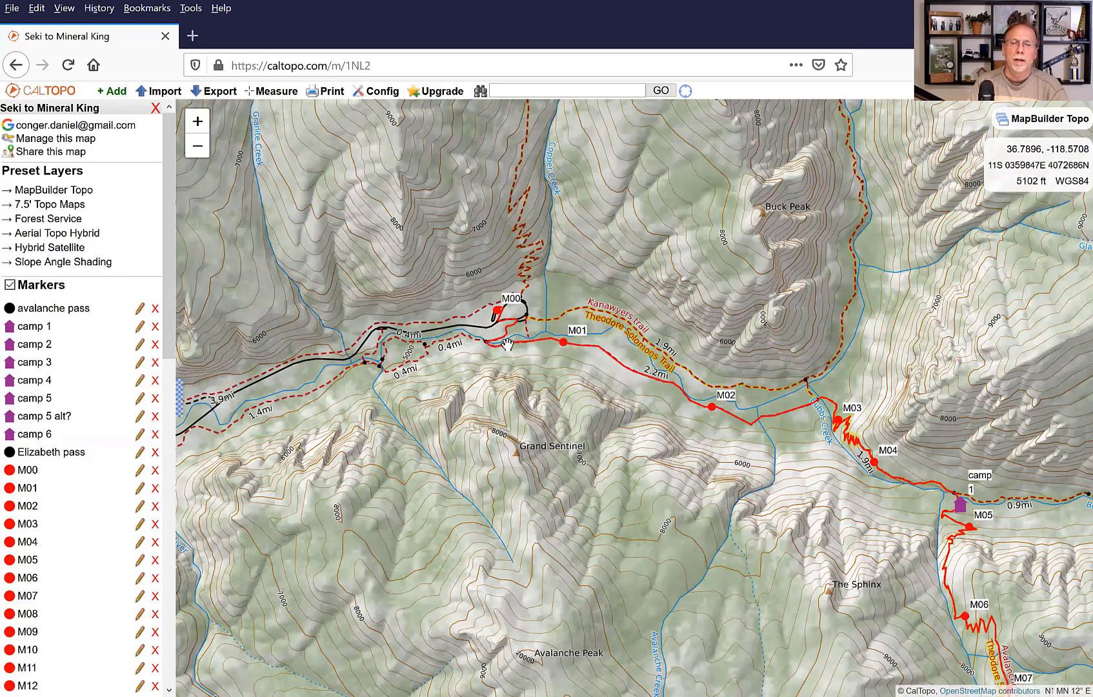
right_click(663, 381)
mouse_move(687, 435)
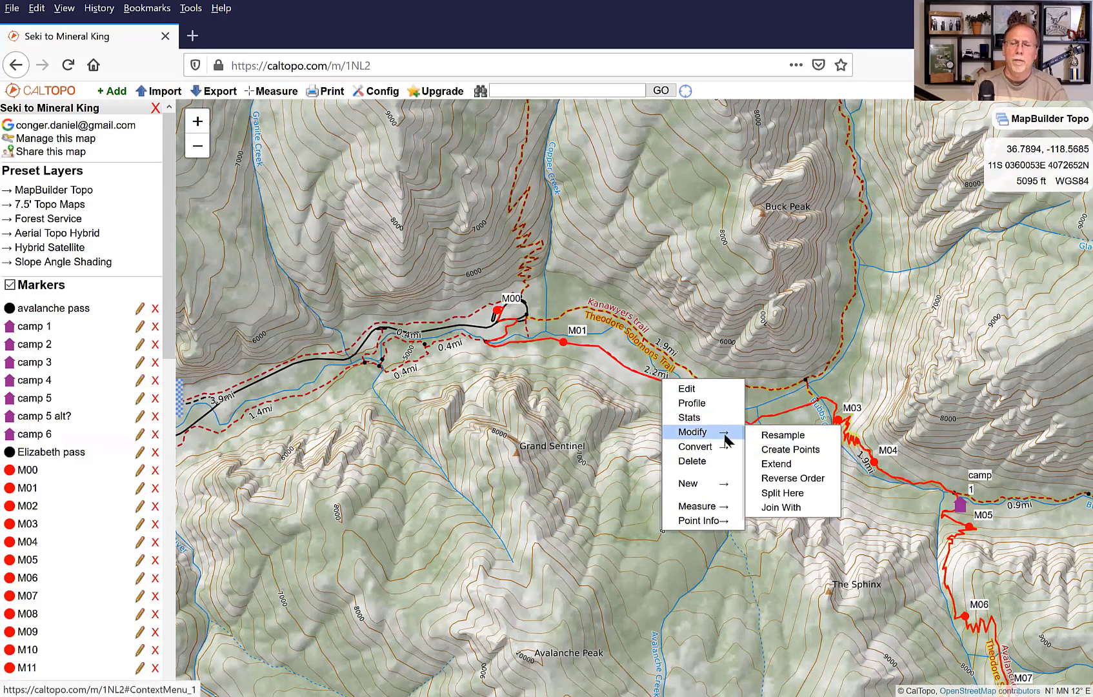
click(784, 450)
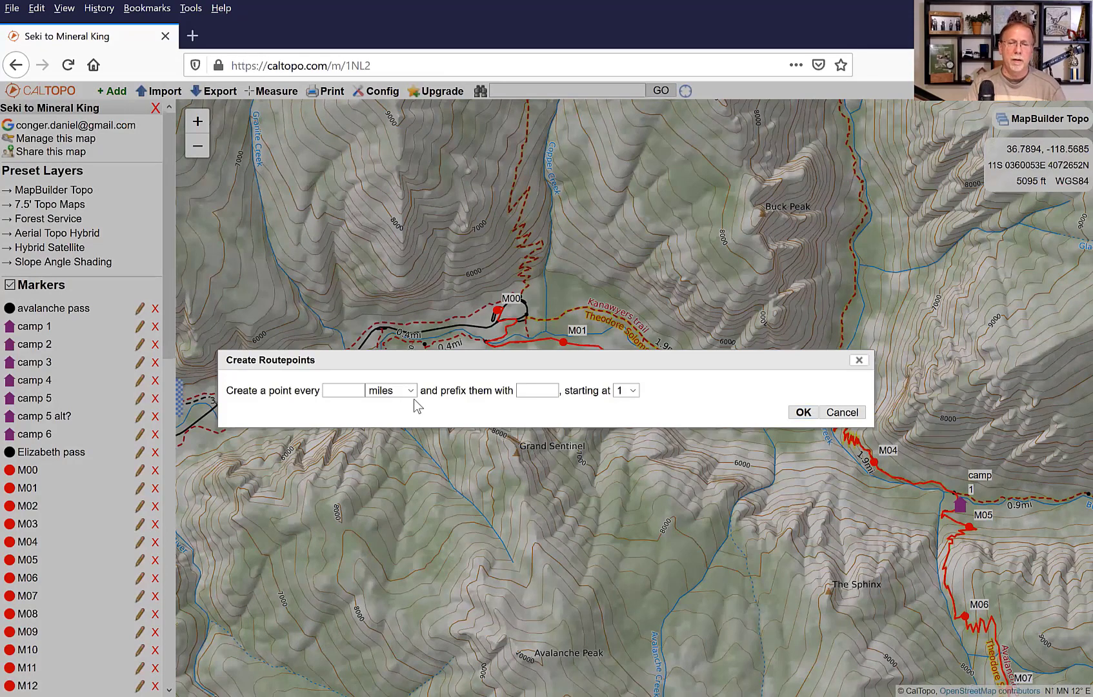
text(1)
click(541, 391)
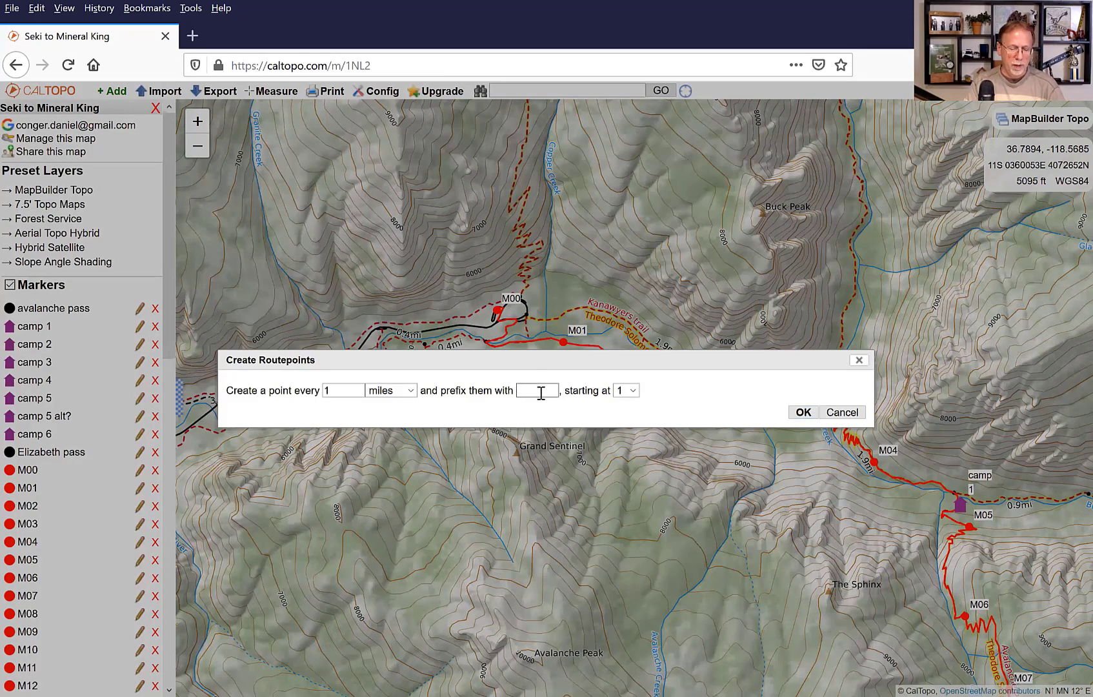
text(m)
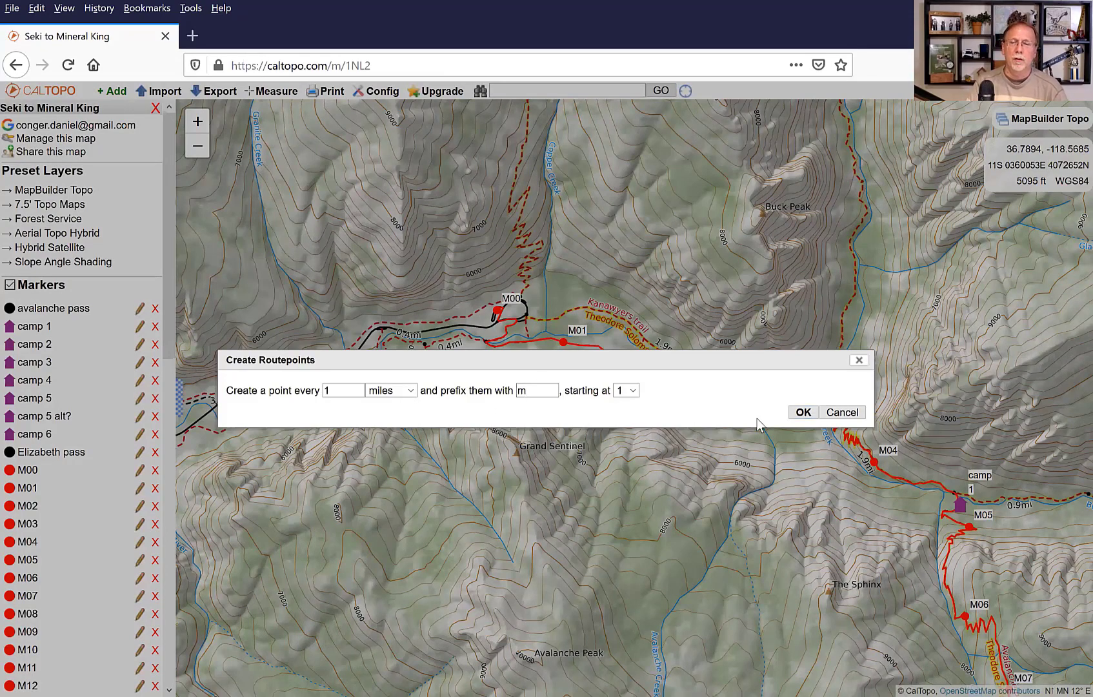
click(827, 410)
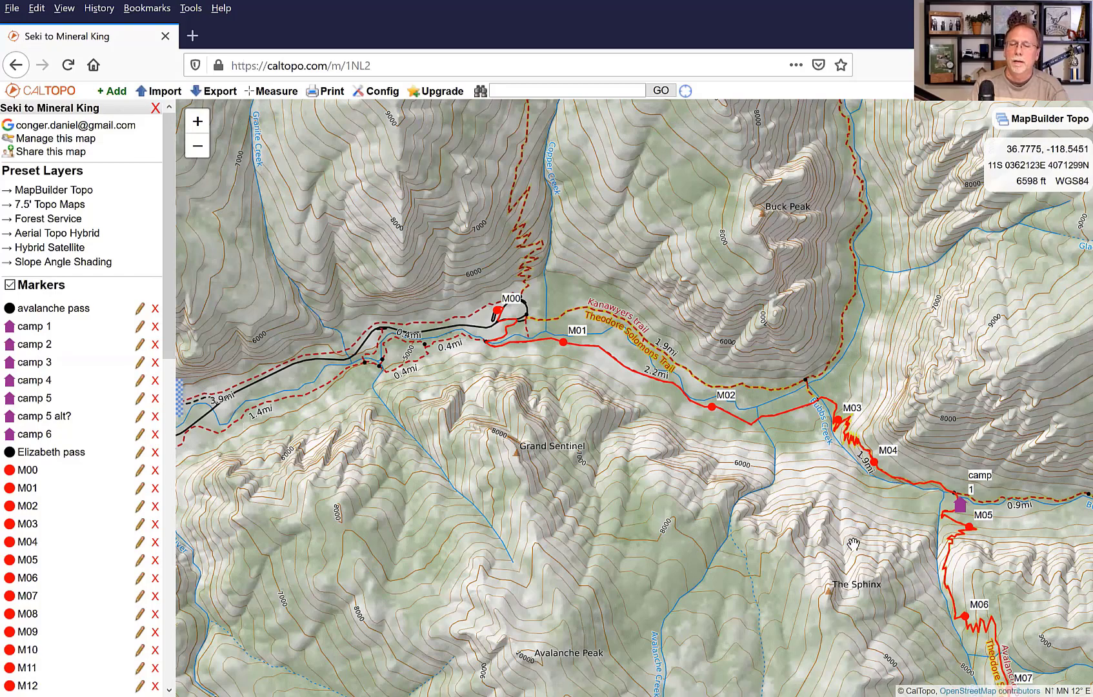
Examine the mile markers, camps and pass along the route from M00 to M16, including the trails around Buck Peak.
drag(605, 415, 378, 265)
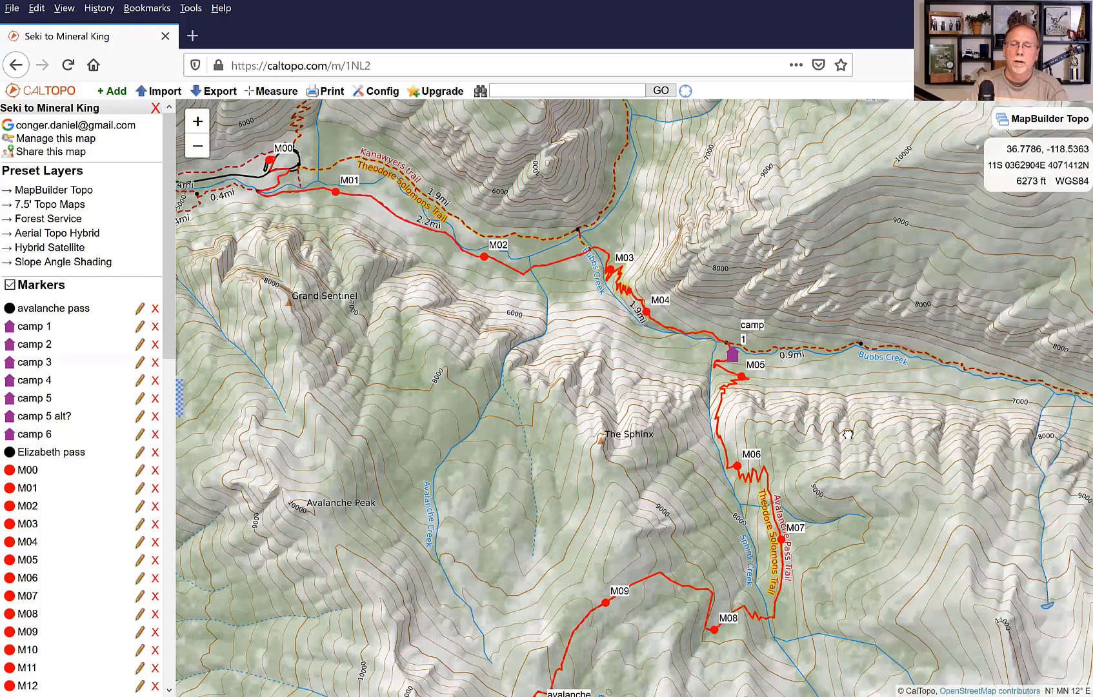
drag(804, 455, 836, 197)
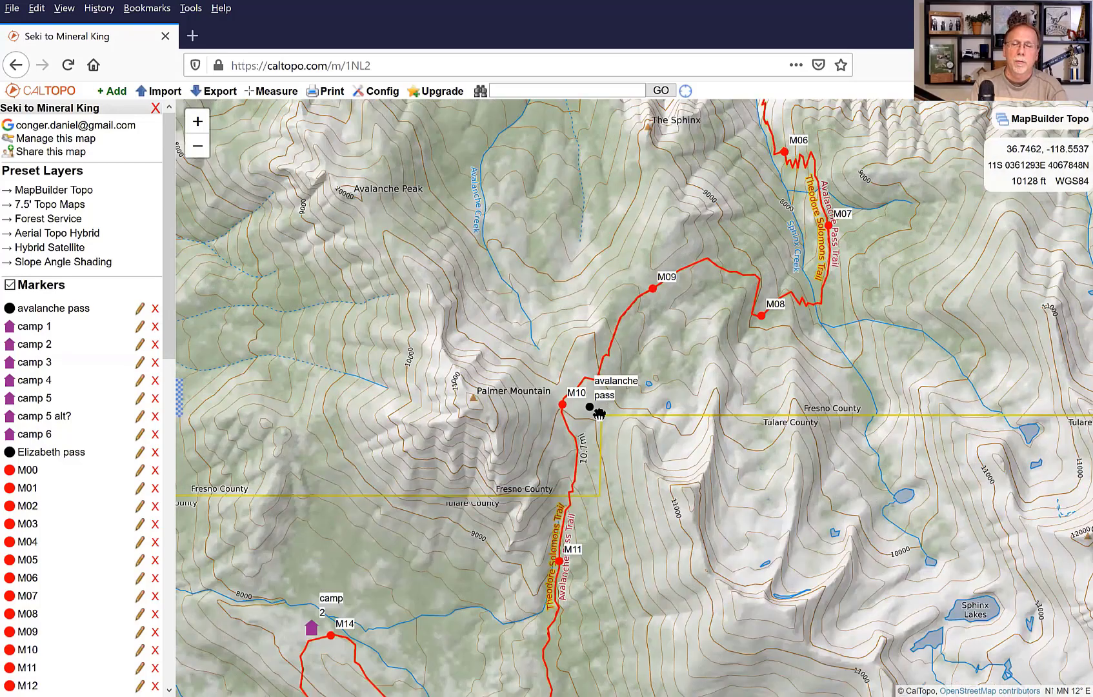
drag(574, 471, 589, 416)
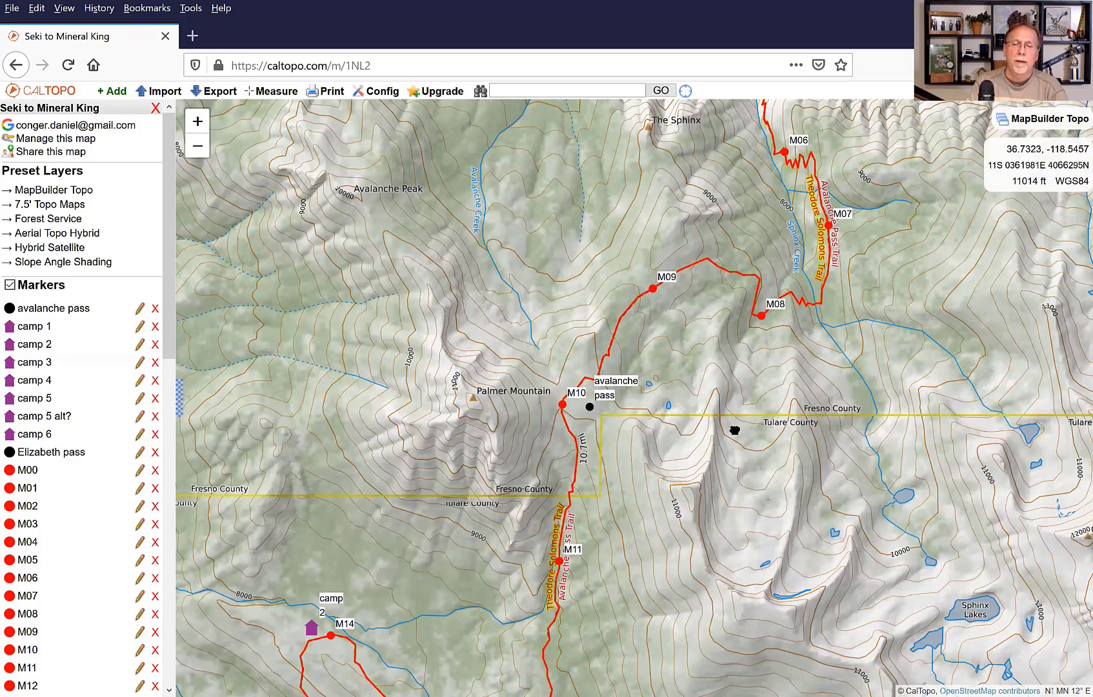
drag(732, 431, 739, 389)
drag(614, 561, 665, 394)
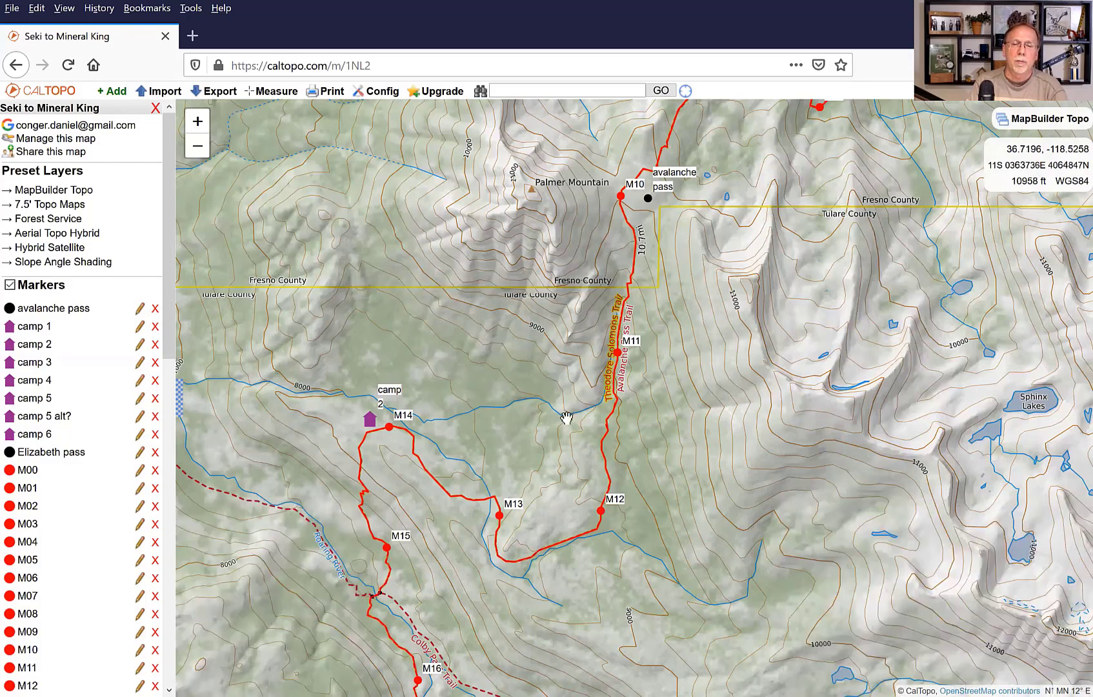
scroll(655, 477, down, 1)
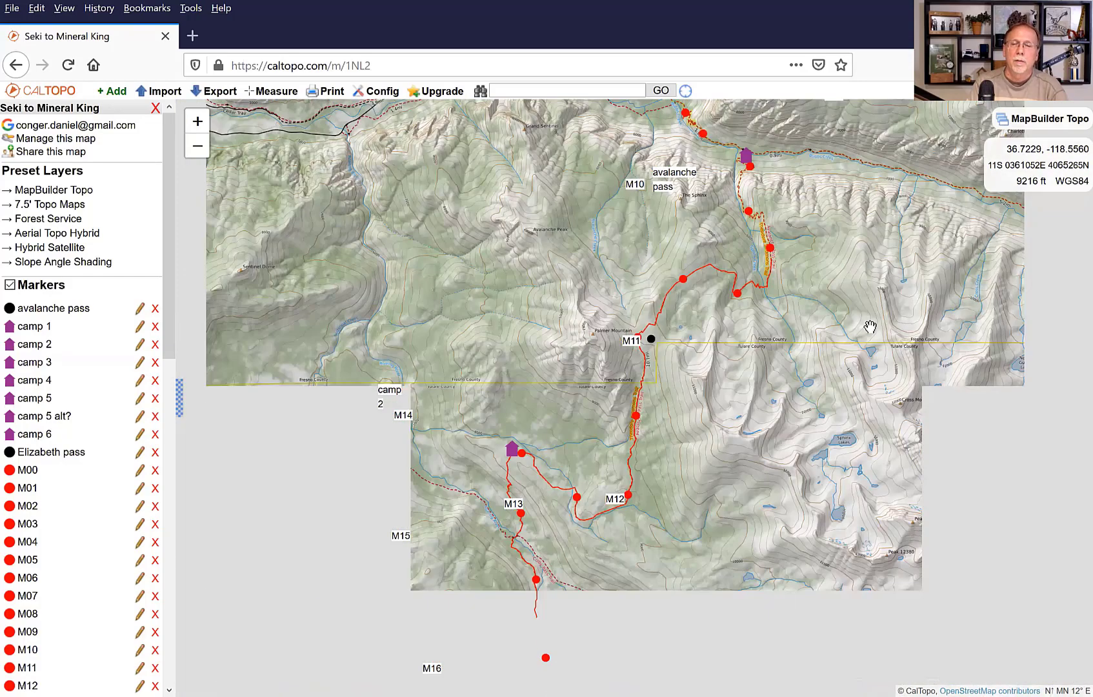
drag(741, 562, 645, 694)
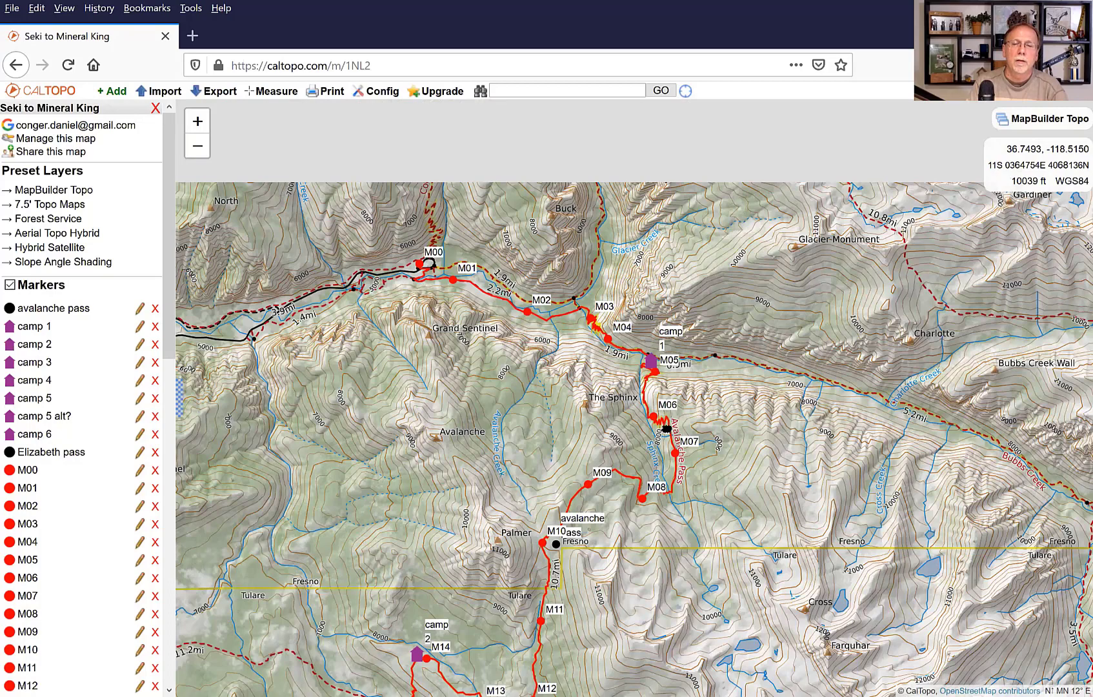
drag(614, 217, 627, 408)
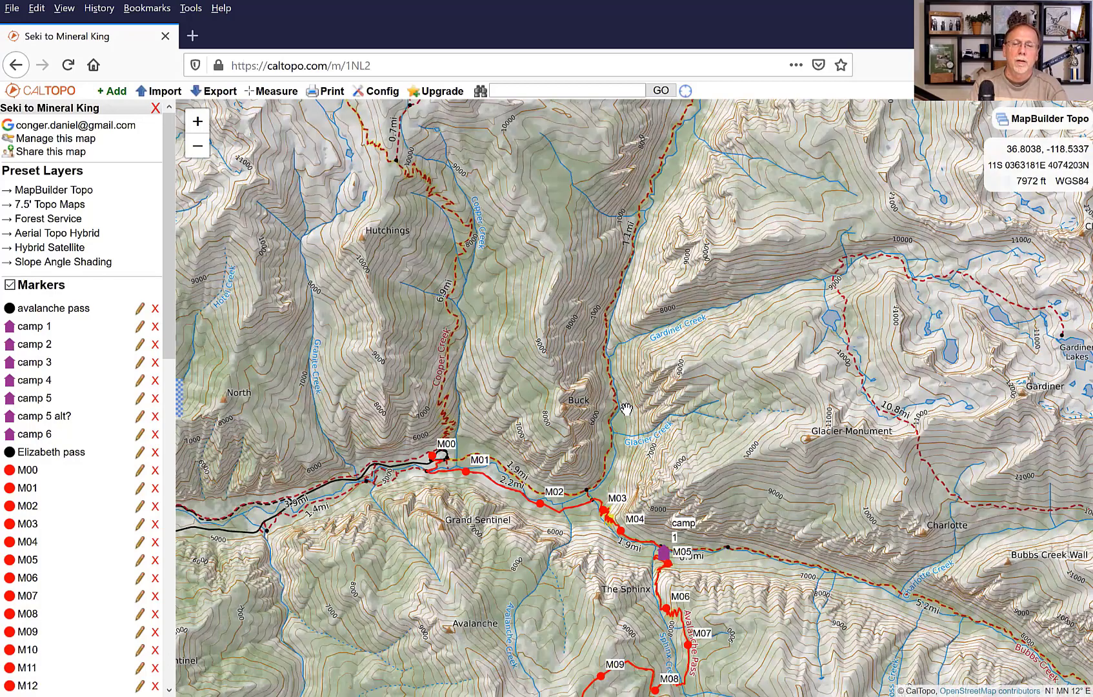
scroll(576, 397, up, 2)
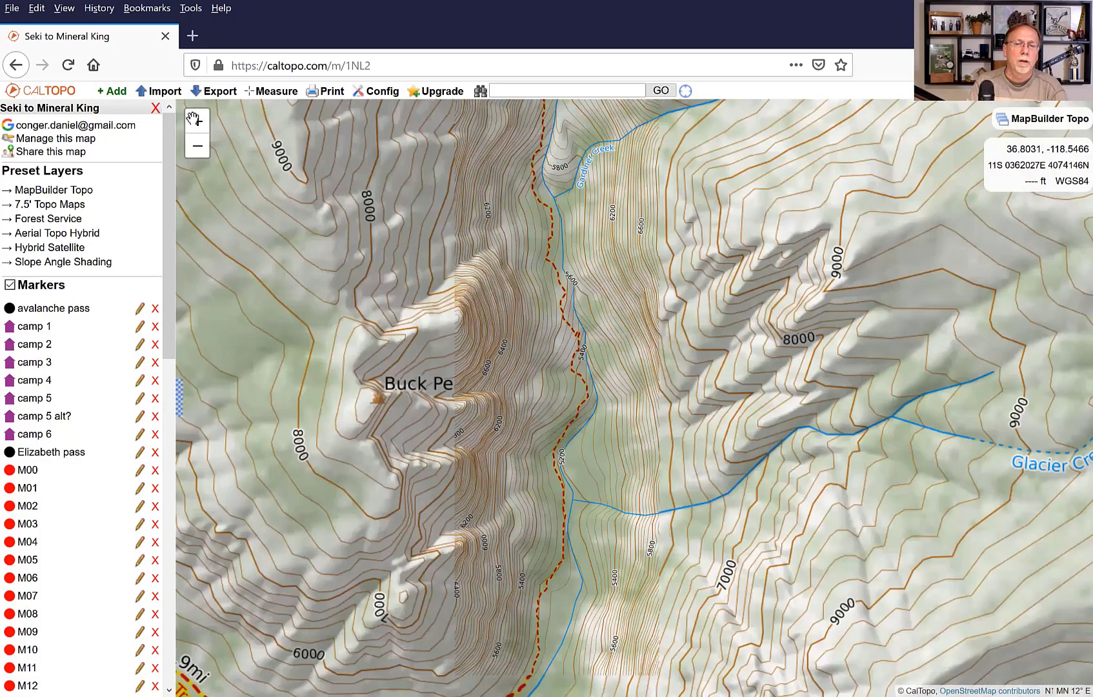
click(299, 96)
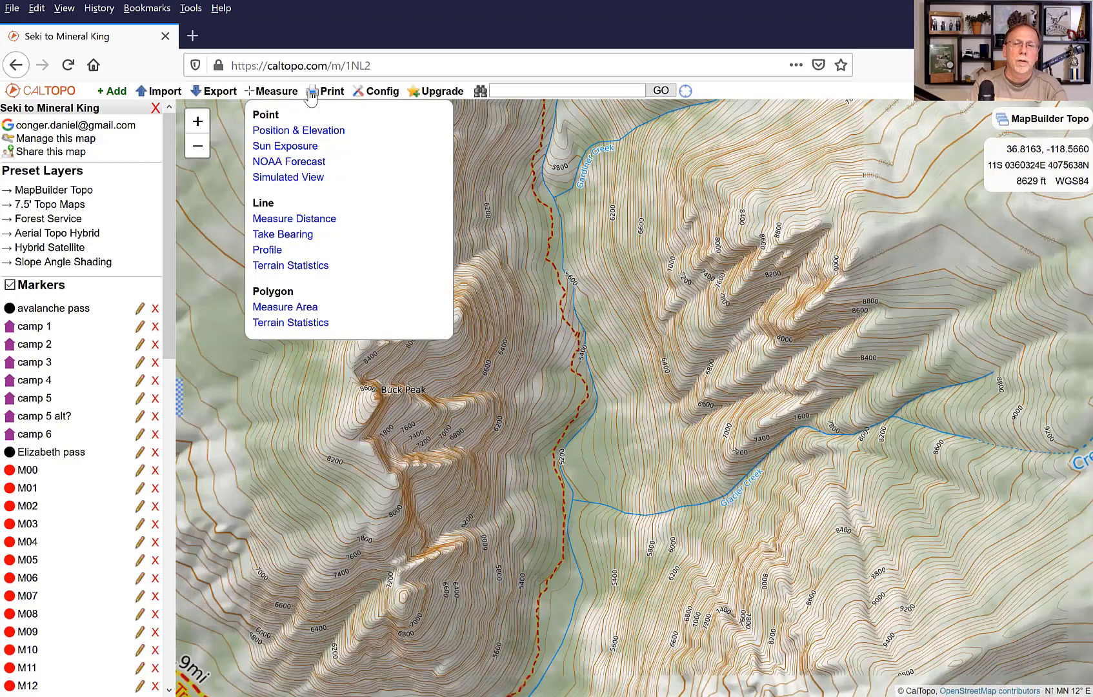
click(310, 94)
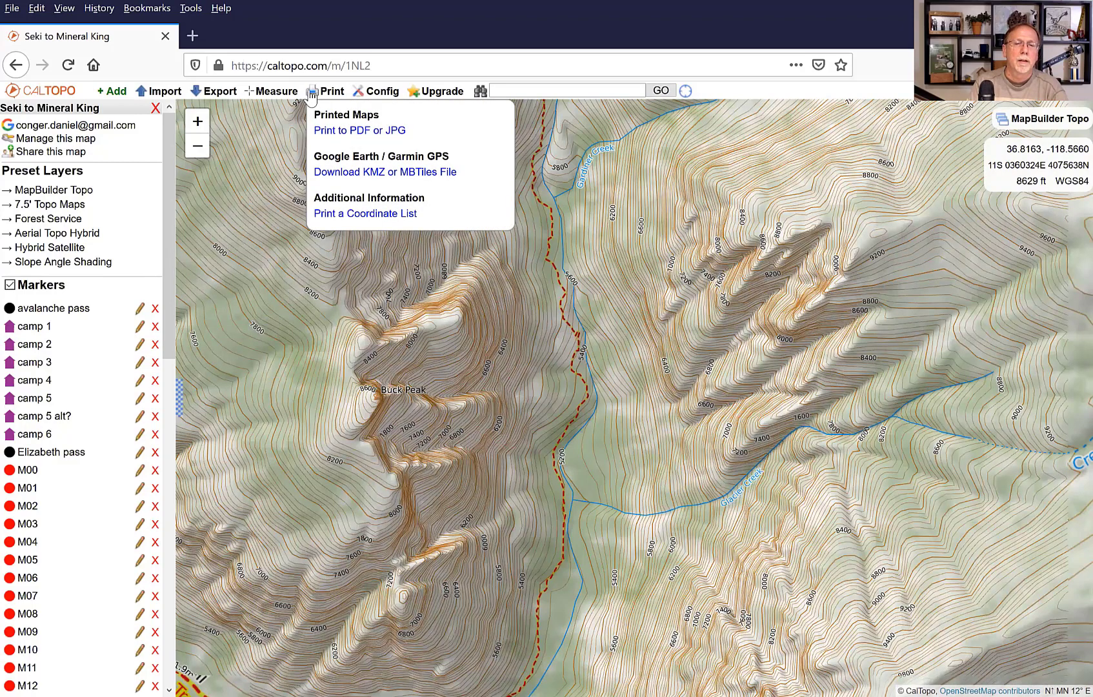
click(311, 95)
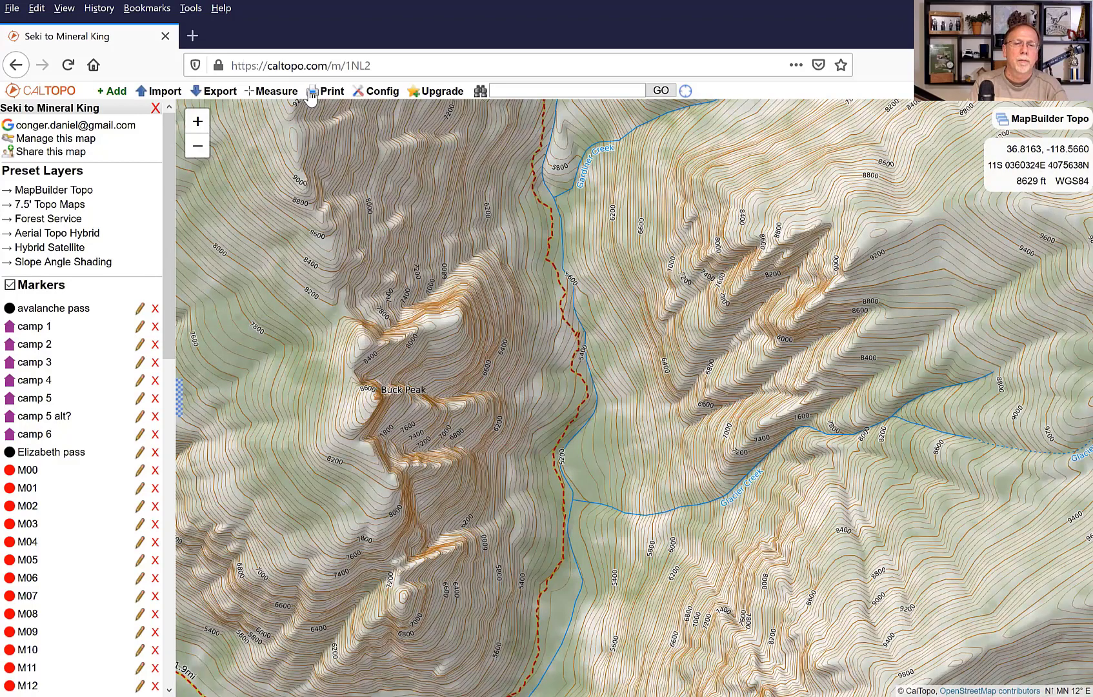
click(278, 96)
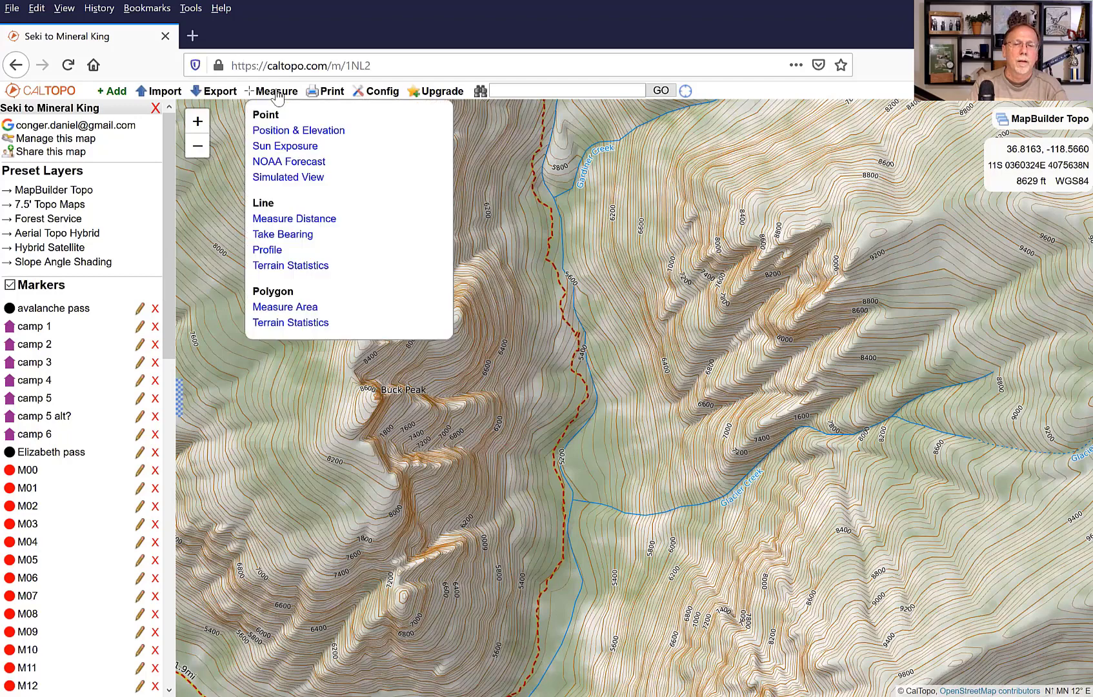
click(379, 92)
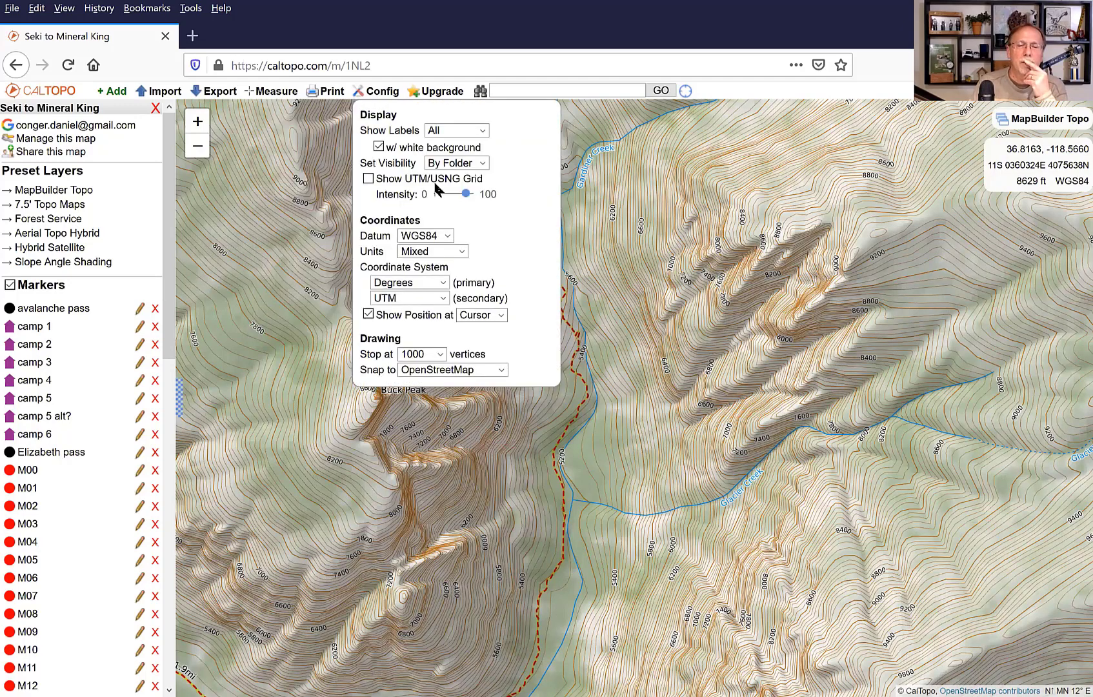
click(746, 420)
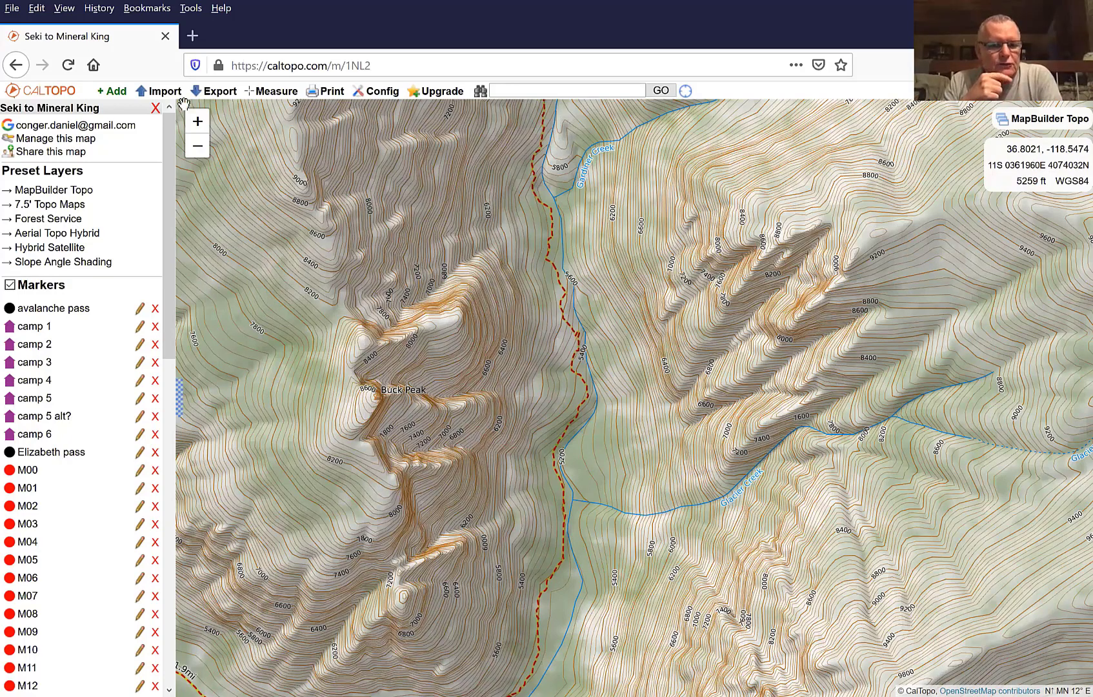
Try to draw a red line snapped to the OSM trail along the valley east of Buck Peak.
click(117, 95)
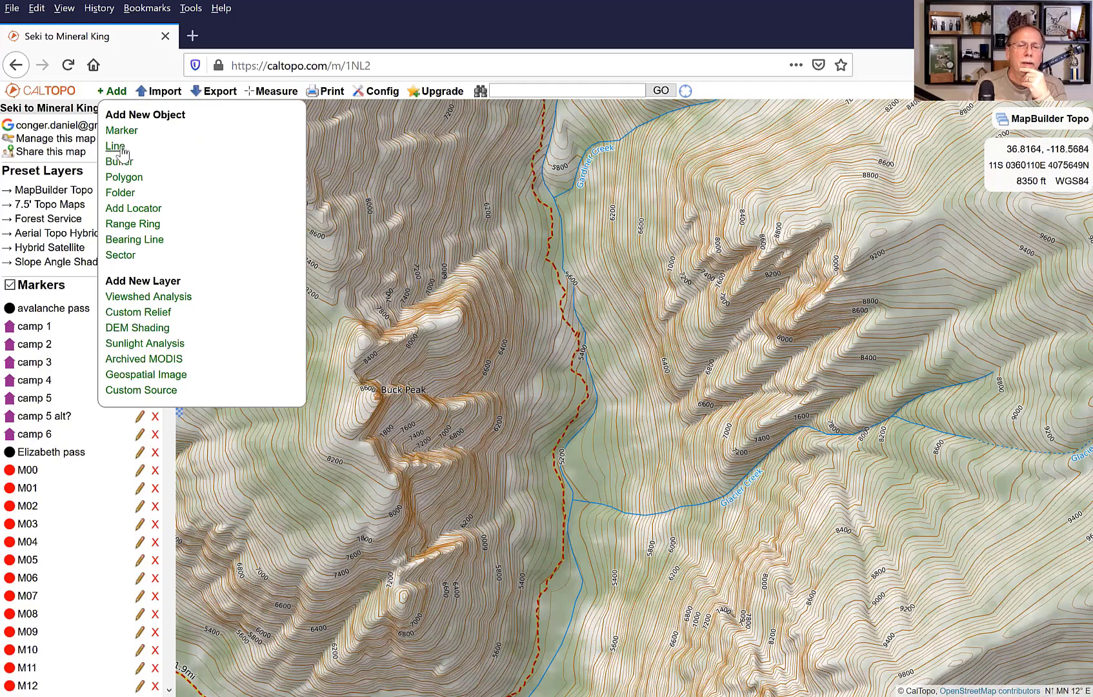
click(162, 156)
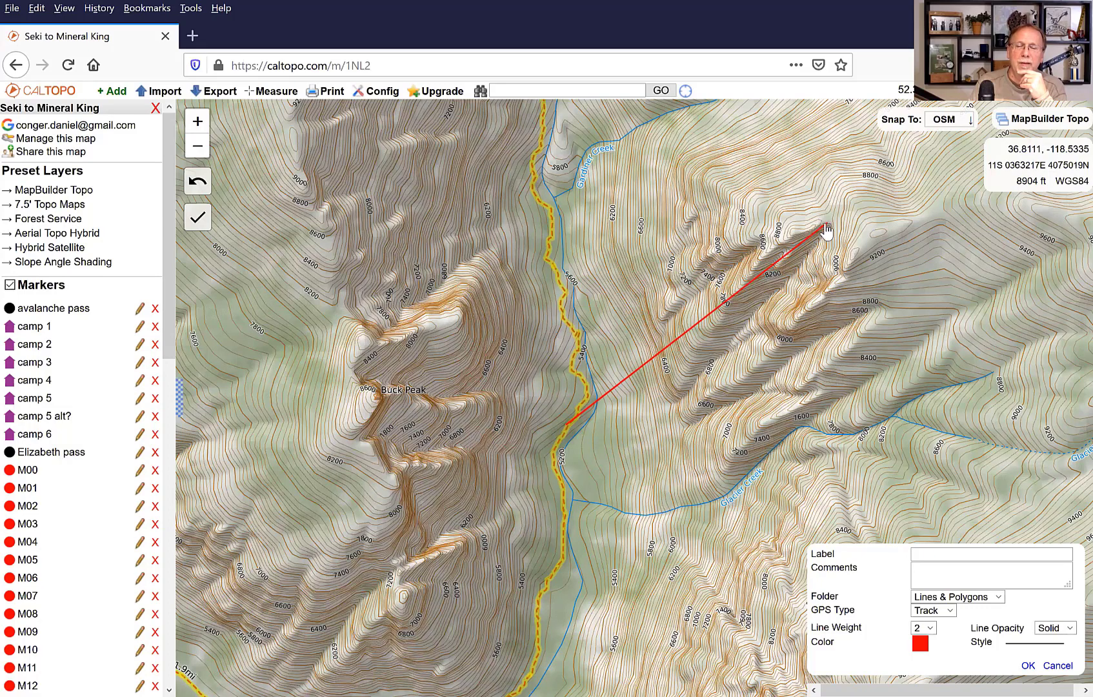
click(654, 219)
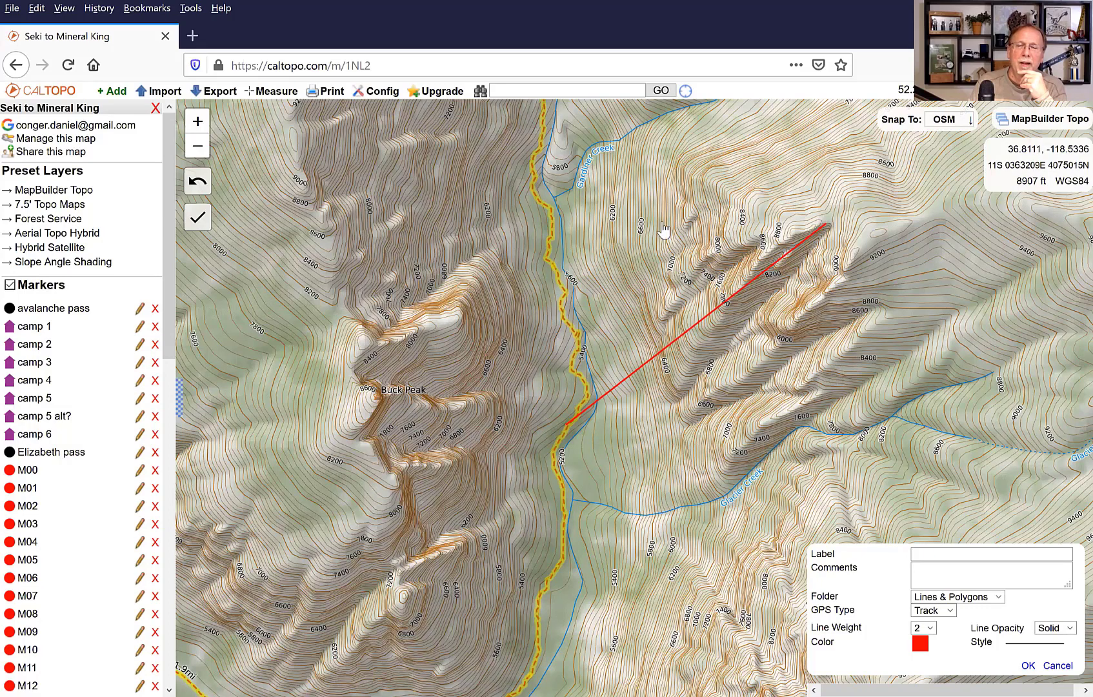
click(546, 133)
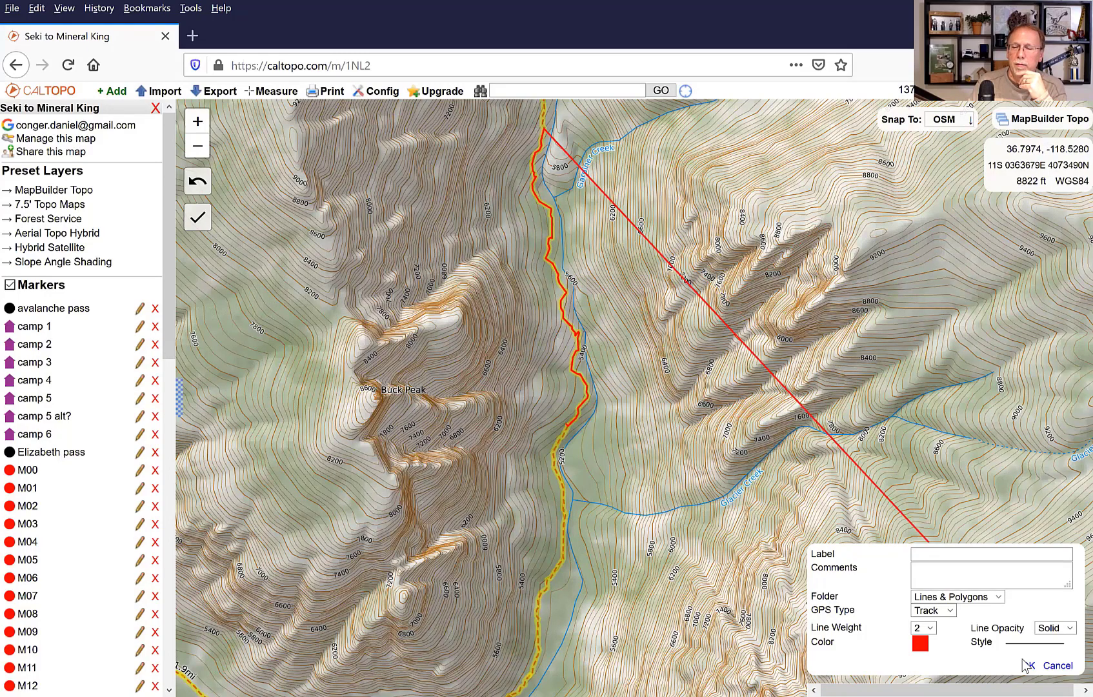
click(1048, 669)
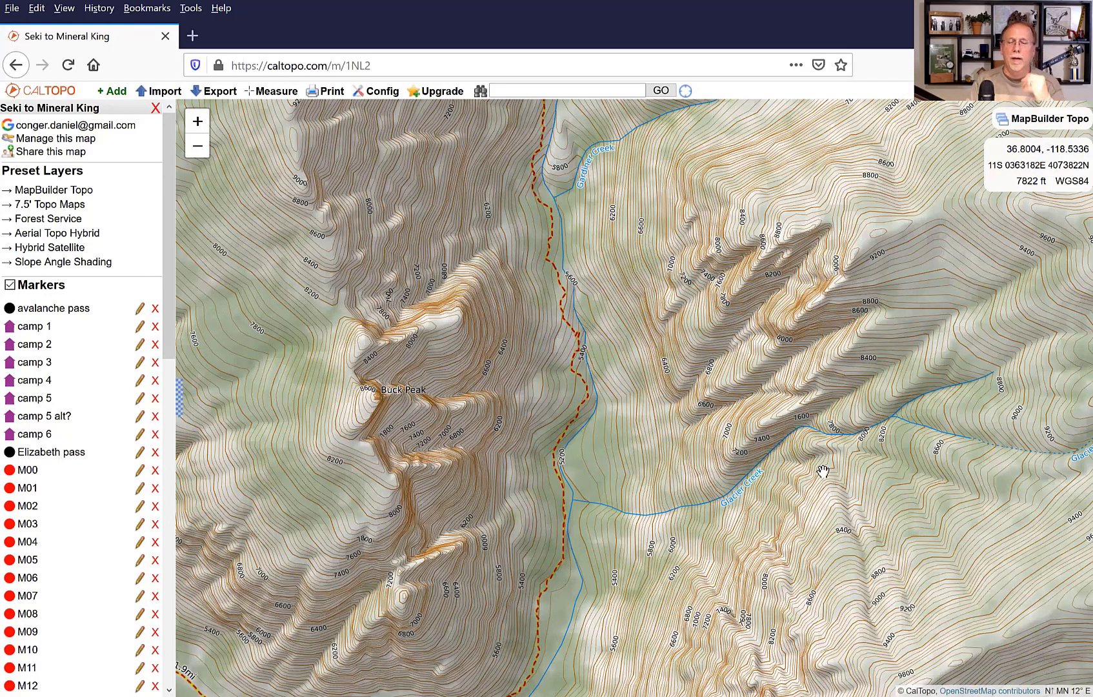